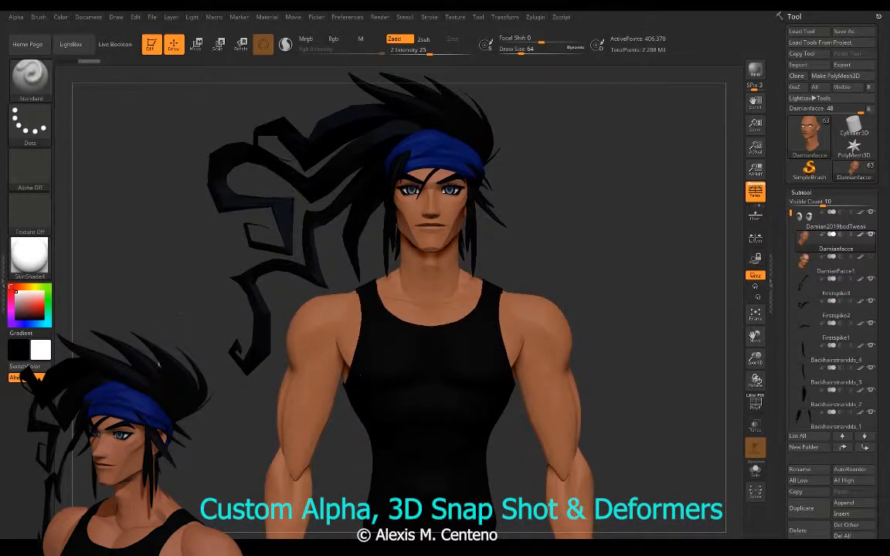
Step: Examine the character model from the torso down to the sculpted patches on the trouser legs
left_click_drag(159, 364, 191, 376, "alt")
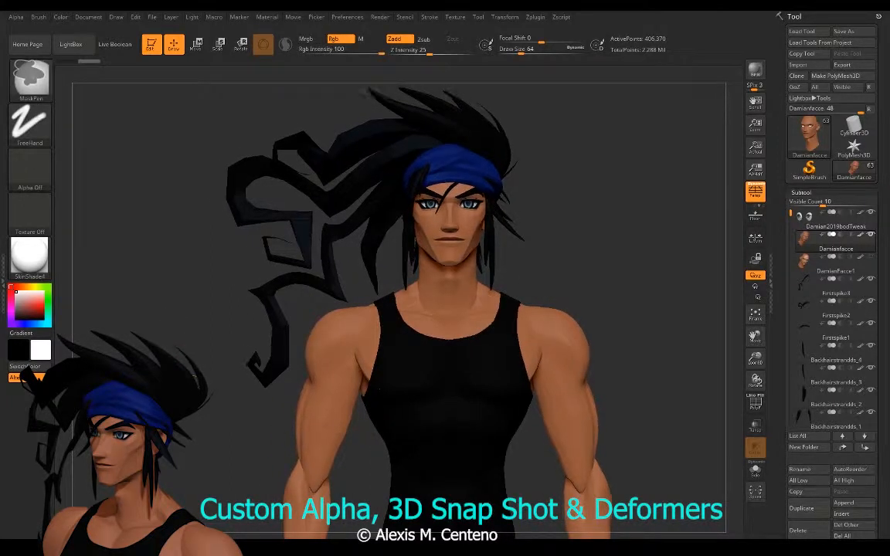
right_click_drag(193, 377, 185, 340, "ctrl")
right_click_drag(206, 411, 220, 188, "alt")
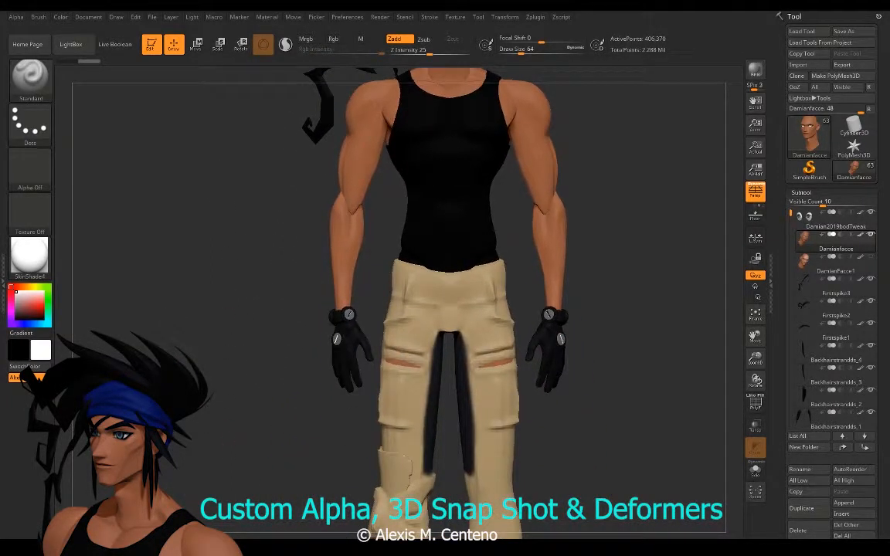
right_click_drag(231, 376, 248, 206, "alt")
right_click_drag(248, 404, 207, 339)
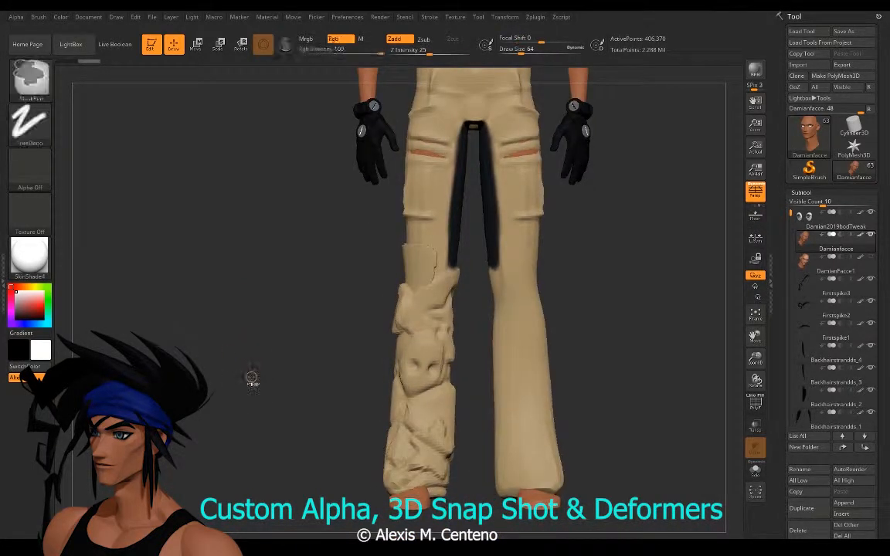
mouse_move(252, 377)
right_mouse_down("ctrl")
mouse_move(237, 334)
mouse_move(244, 359)
right_mouse_up("ctrl")
right_click_drag(252, 321, 251, 387, "alt")
right_click_drag(306, 392, 302, 390)
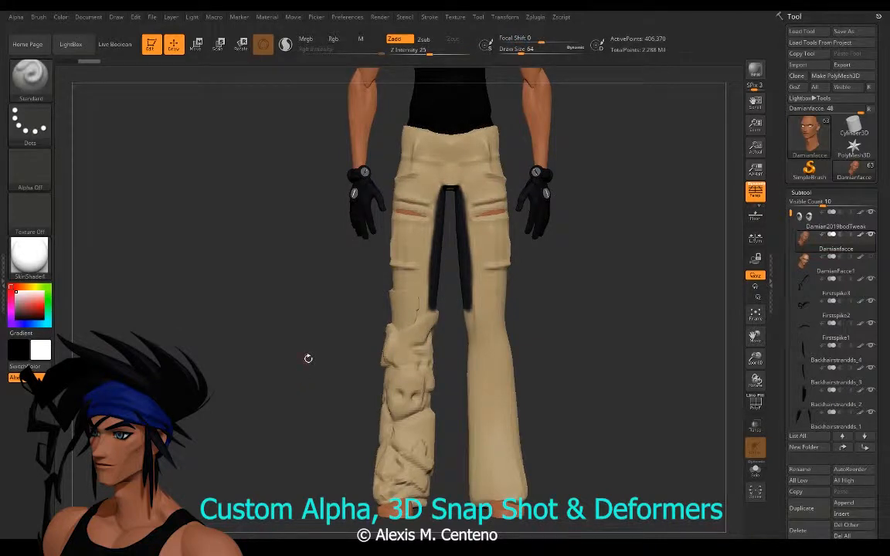
Step: Switch to Photoshop and examine the trousers in the front view of the character reference sheet
left_click(857, 12)
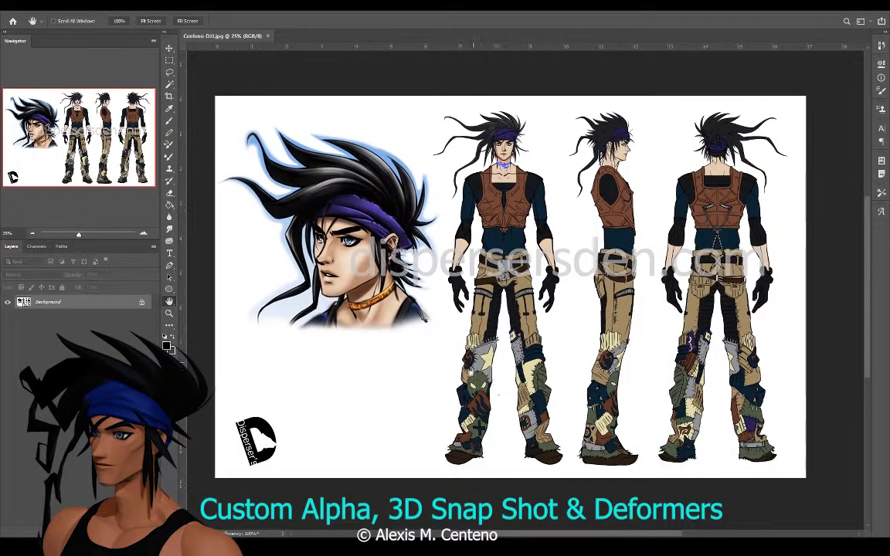
left_click(173, 313)
left_click(489, 418)
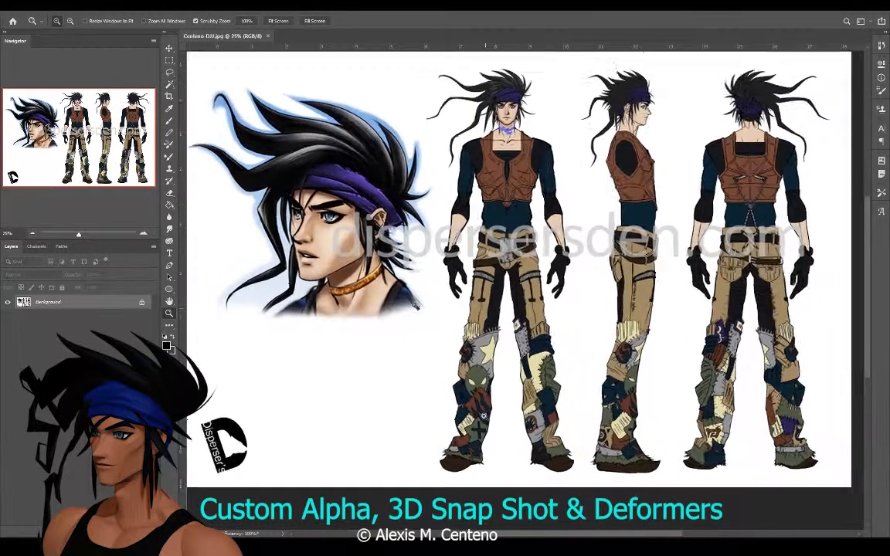
left_click(170, 303)
left_click_drag(387, 391, 347, 354)
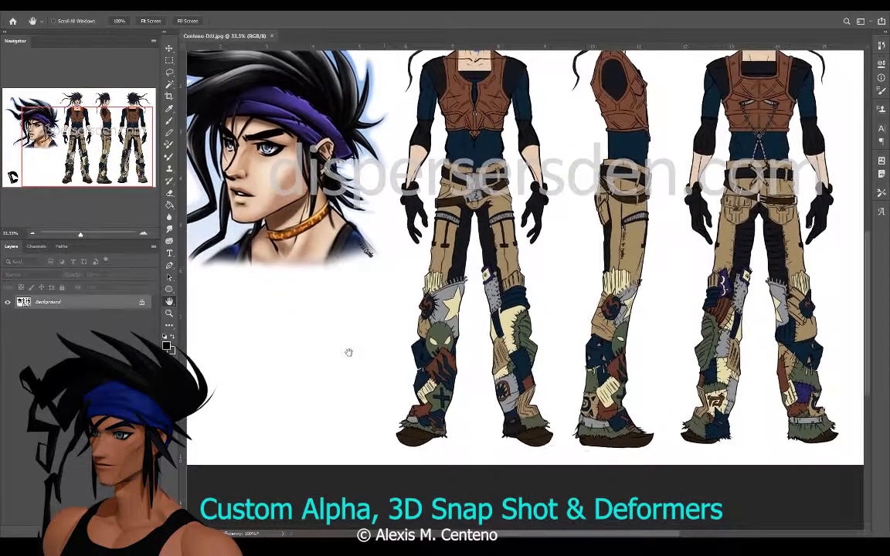
left_click(170, 313)
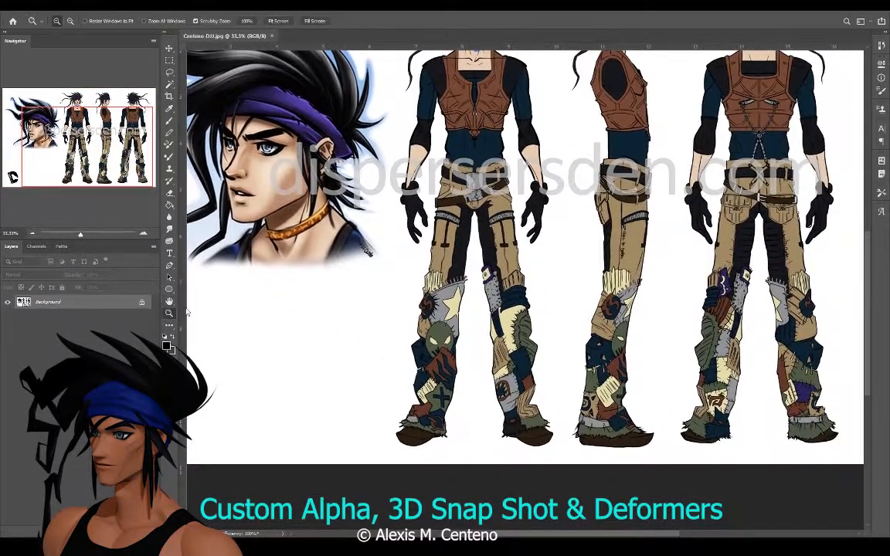
left_click(425, 364)
left_click(170, 302)
left_click_drag(341, 358, 345, 354)
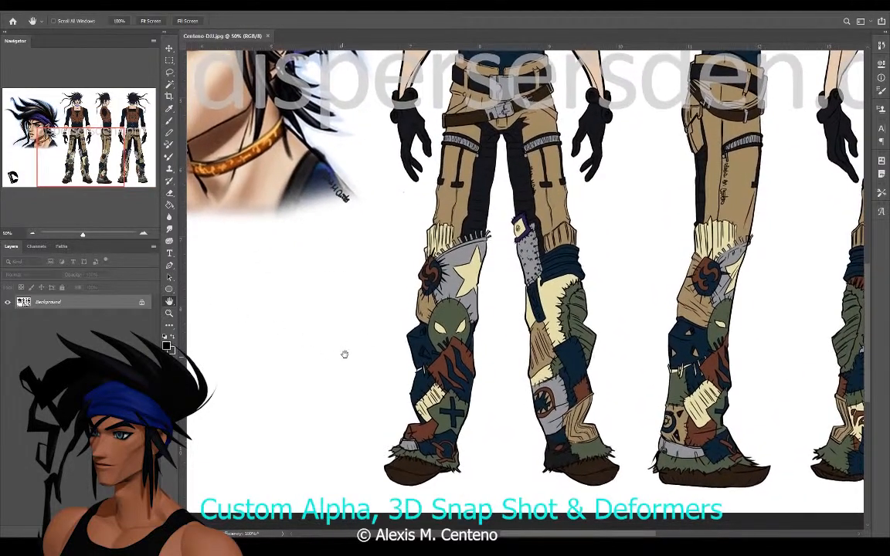
Step: Compare the reference's outfit with its lower trouser legs and examine the individual patches up close
left_click_drag(199, 288, 254, 387)
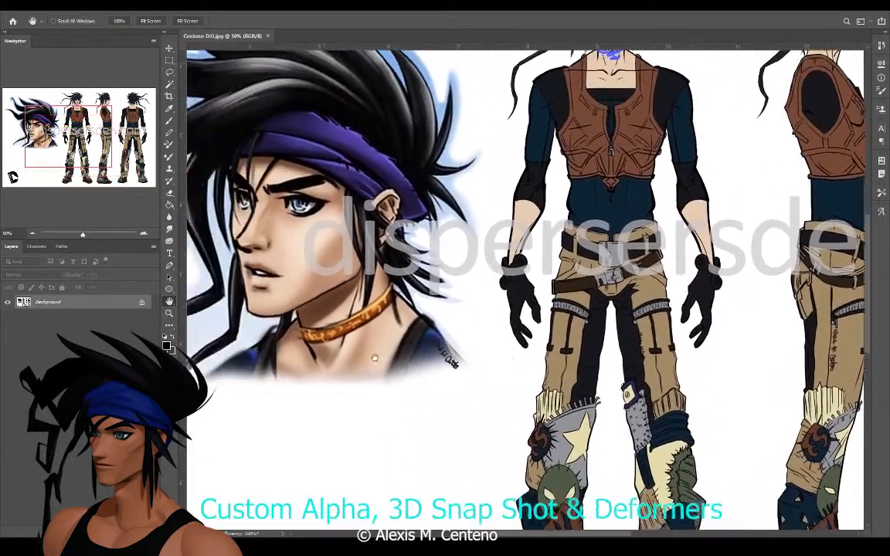
left_click_drag(374, 357, 334, 294)
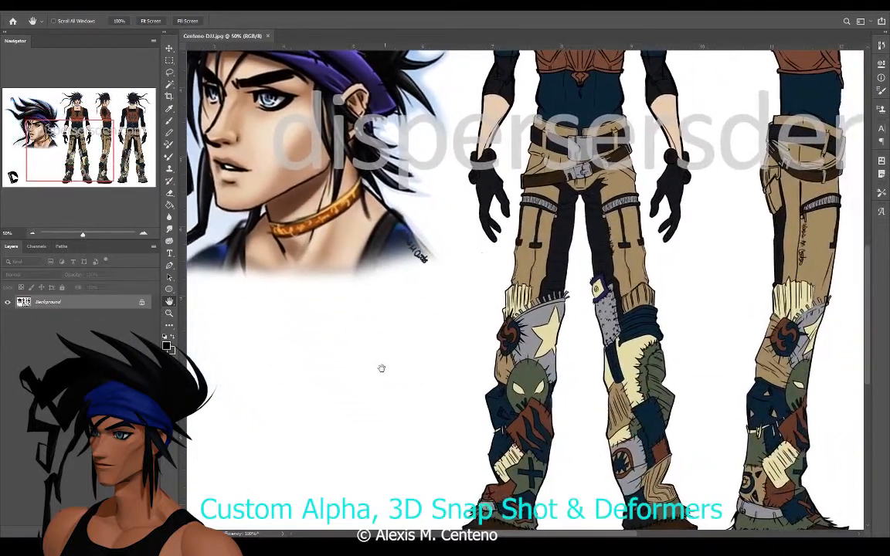
left_click_drag(381, 369, 324, 310)
left_click(169, 313)
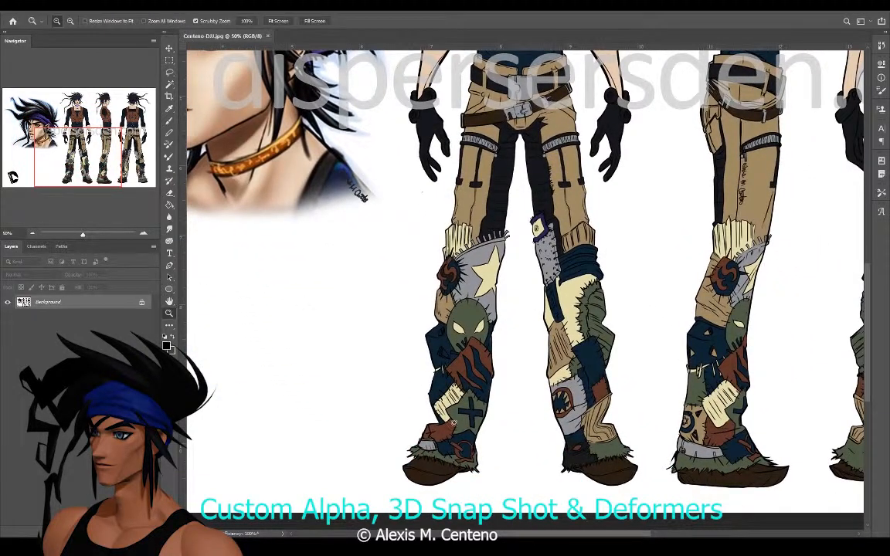
left_click(466, 439)
left_click(169, 302)
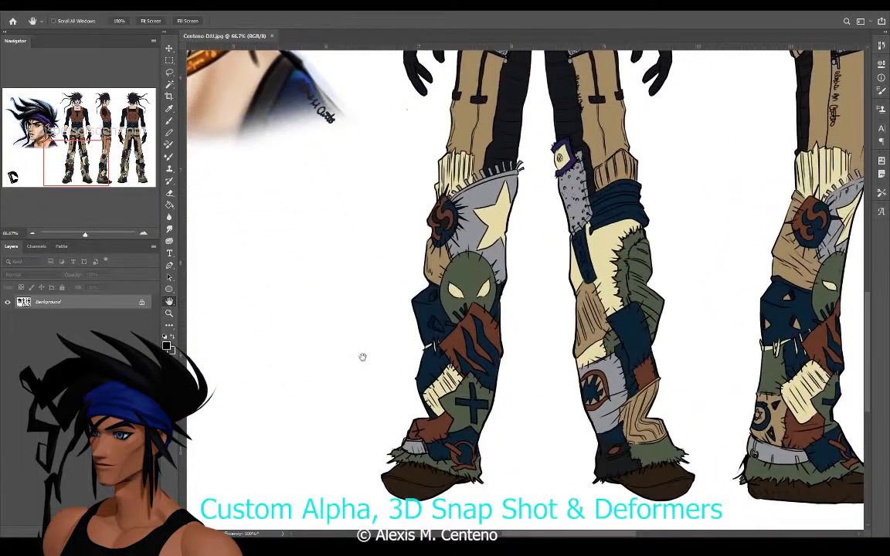
left_click_drag(362, 358, 328, 340)
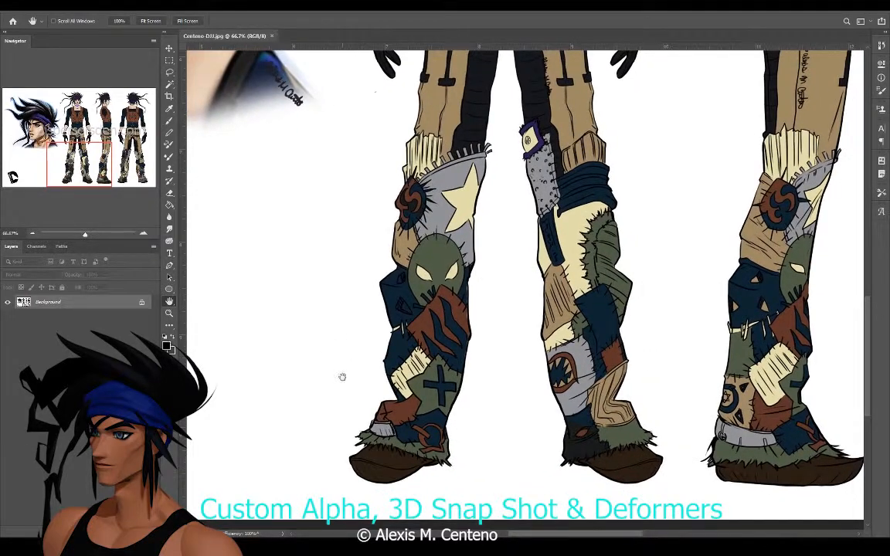
left_click_drag(352, 379, 324, 373)
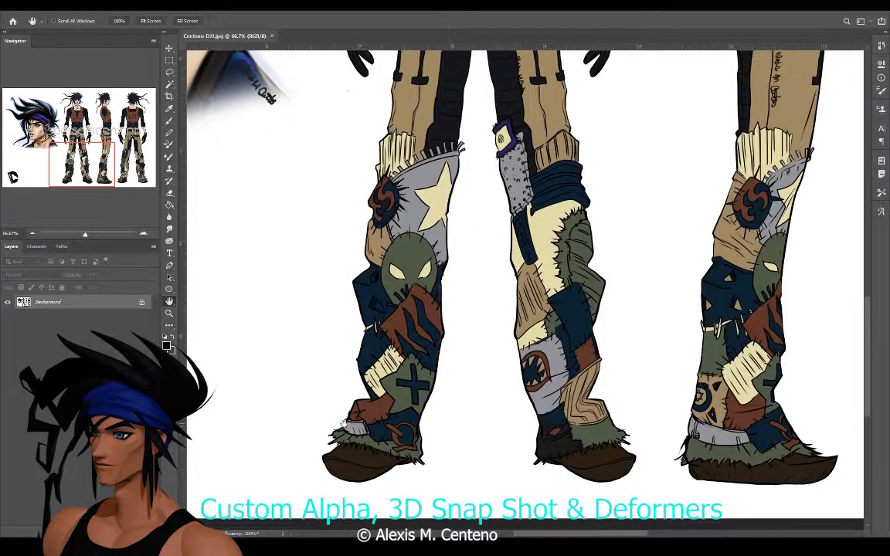
Step: On a new layer, brush black pointer marks beside the cross patch, the round toothed patch and the green mask patch
left_click(169, 121)
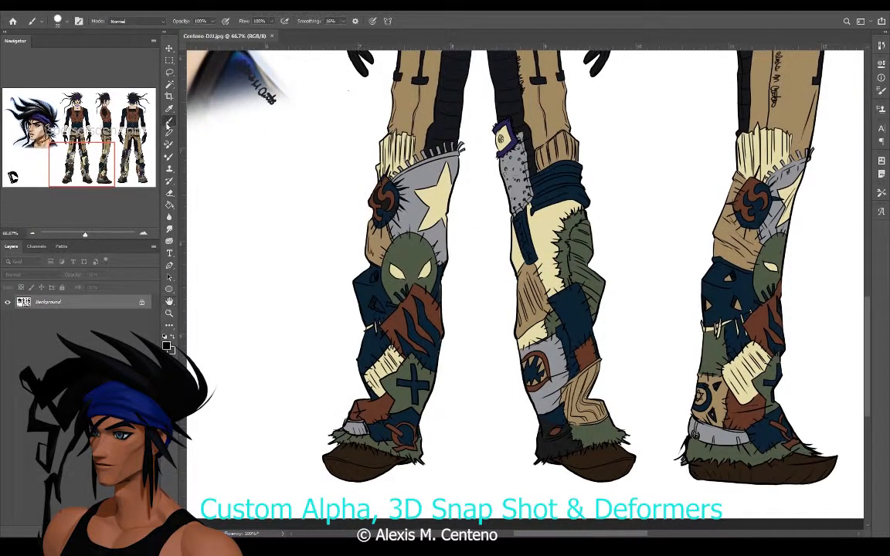
key("ctrl+shift+alt+n")
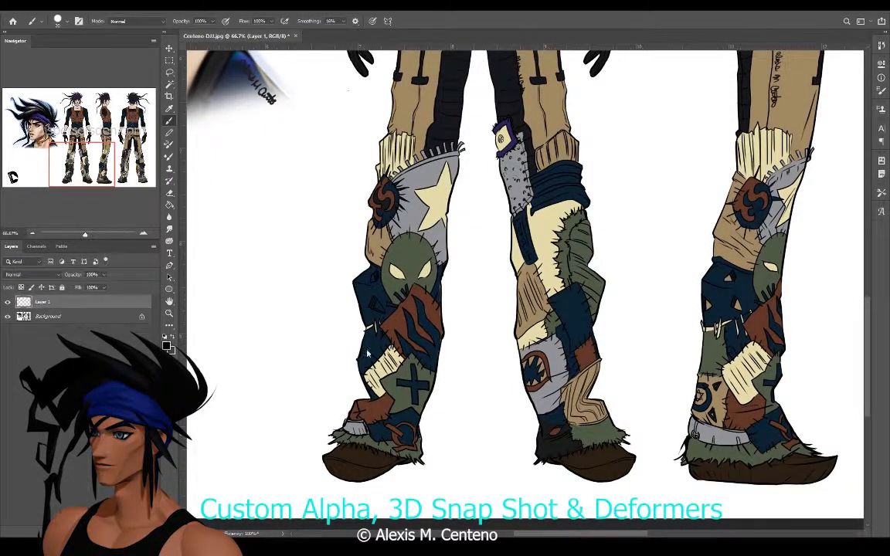
left_click_drag(399, 376, 330, 339)
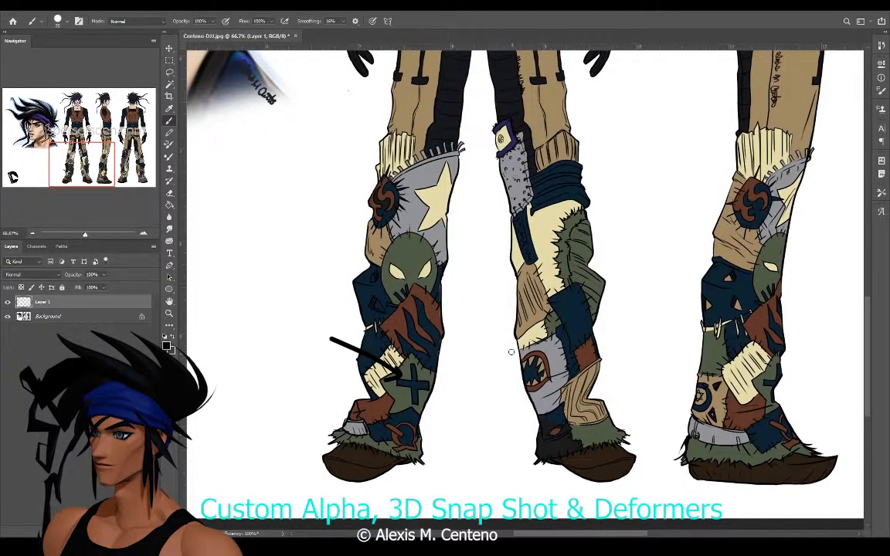
left_click_drag(499, 347, 527, 360)
left_click_drag(473, 292, 430, 279)
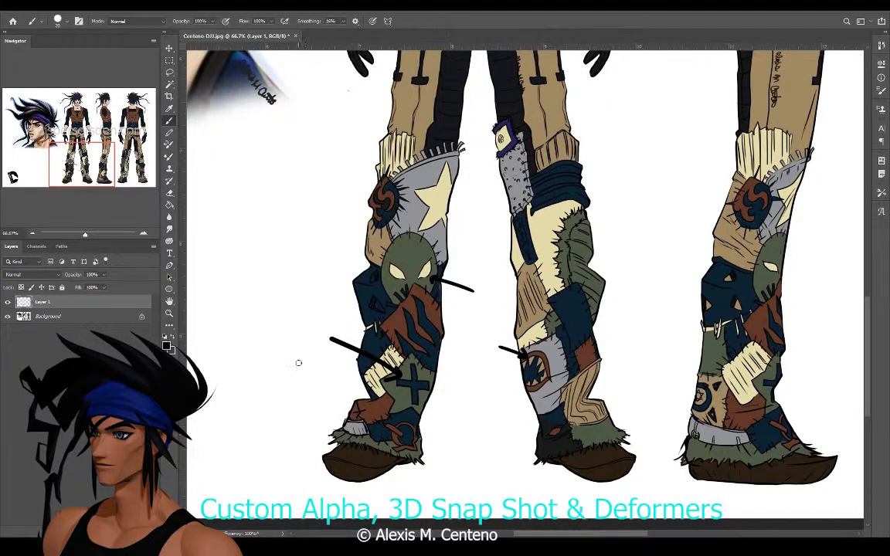
Step: Create a new 2048 x 2048 px document at 150 ppi with a white background
left_click(27, 12)
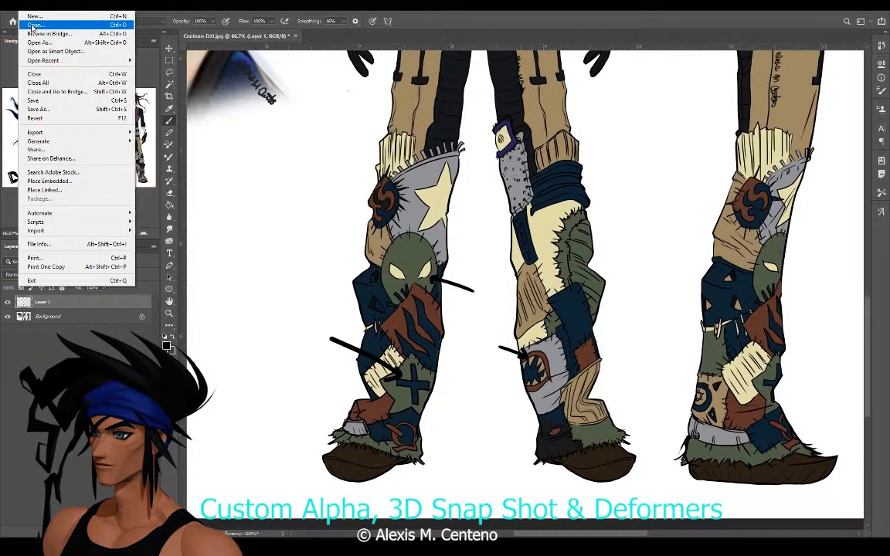
left_click(34, 16)
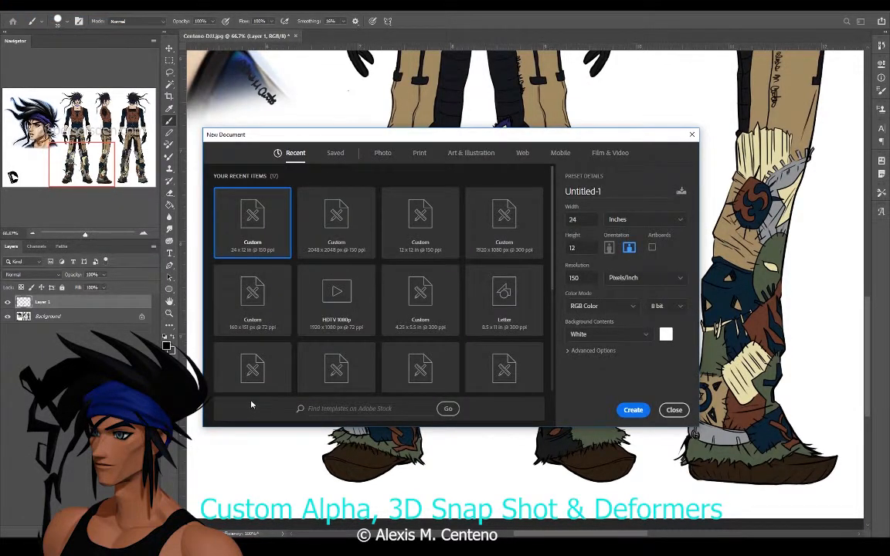
left_click(315, 253)
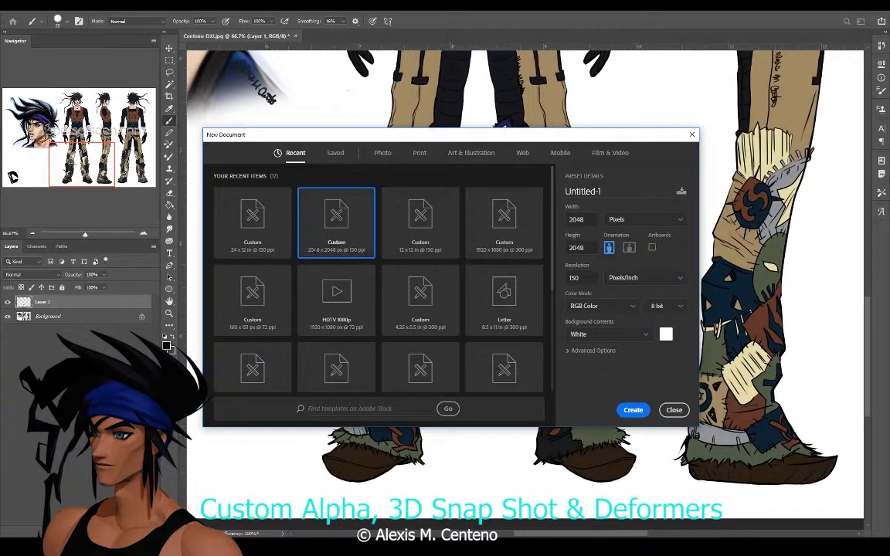
double_click(316, 257)
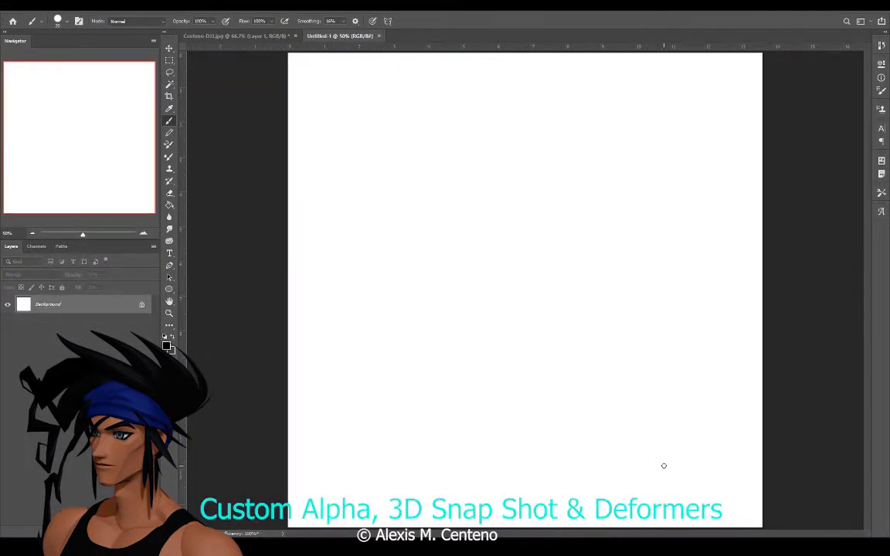
Step: Fill the blank canvas with dark grey and convert its background into a regular layer
left_click(172, 339)
left_click(172, 338)
left_click(170, 205)
left_click(202, 213)
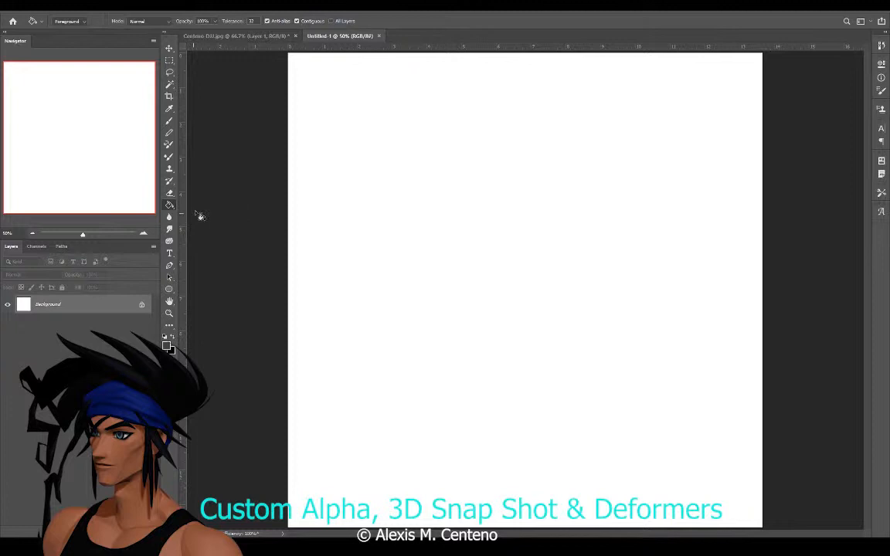
left_click(396, 320)
left_click(170, 314)
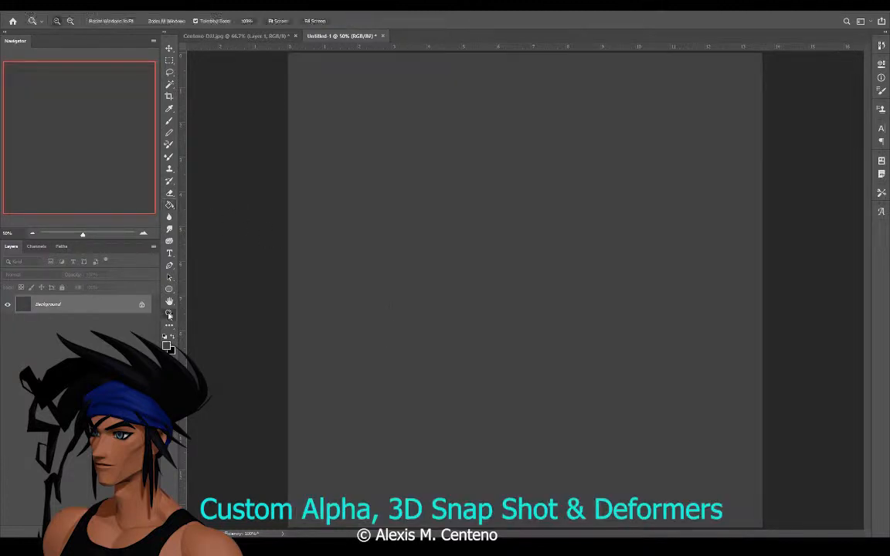
double_click(85, 304)
left_click(442, 235)
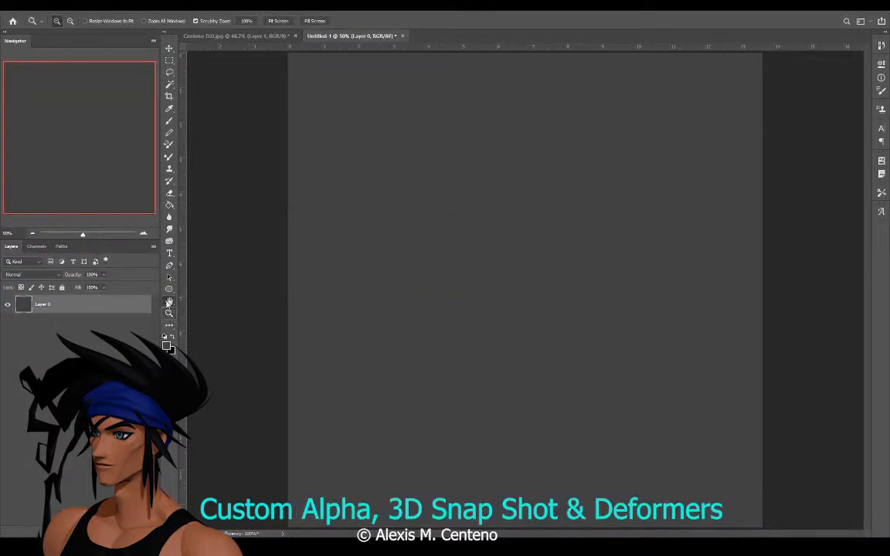
Step: Tile the two documents side by side, frame both patched trouser legs in the reference, and activate the new canvas
key("h")
left_click(169, 314)
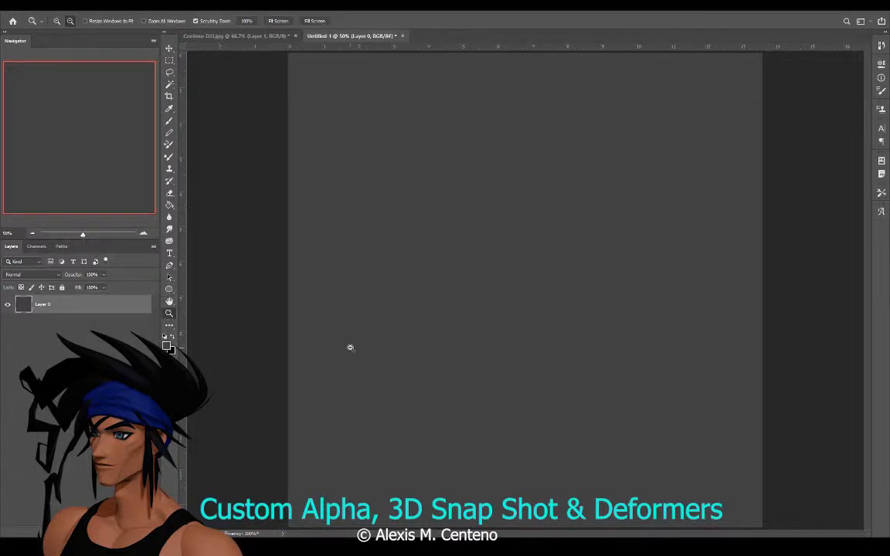
left_click(350, 347, "alt")
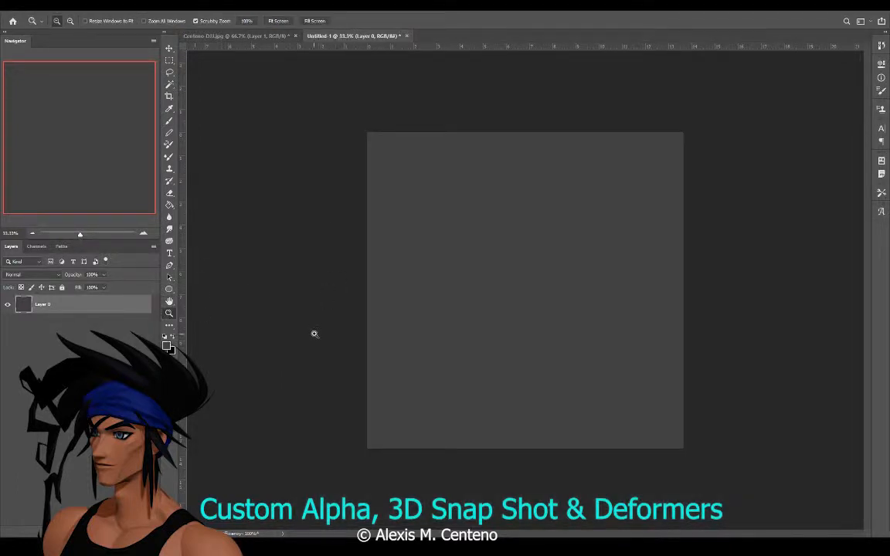
left_click(201, 6)
mouse_move(202, 16)
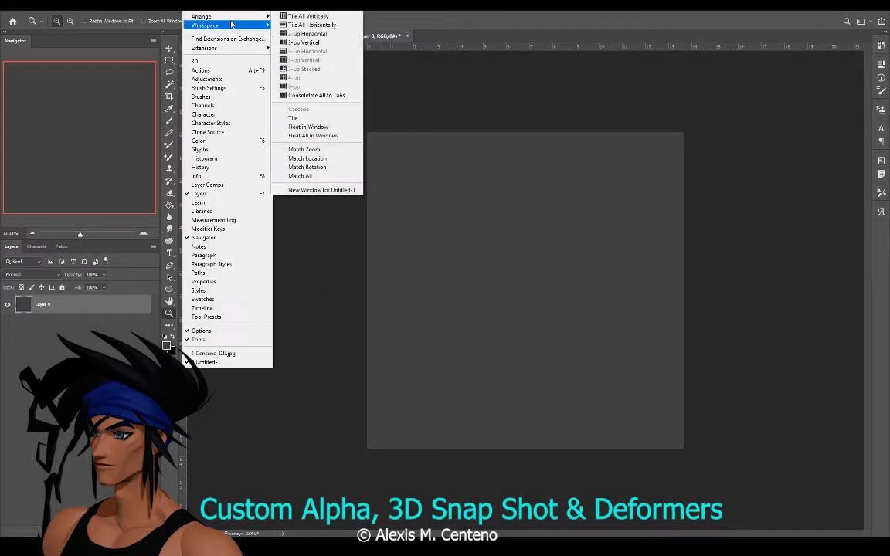
left_click(294, 115)
left_click(169, 49)
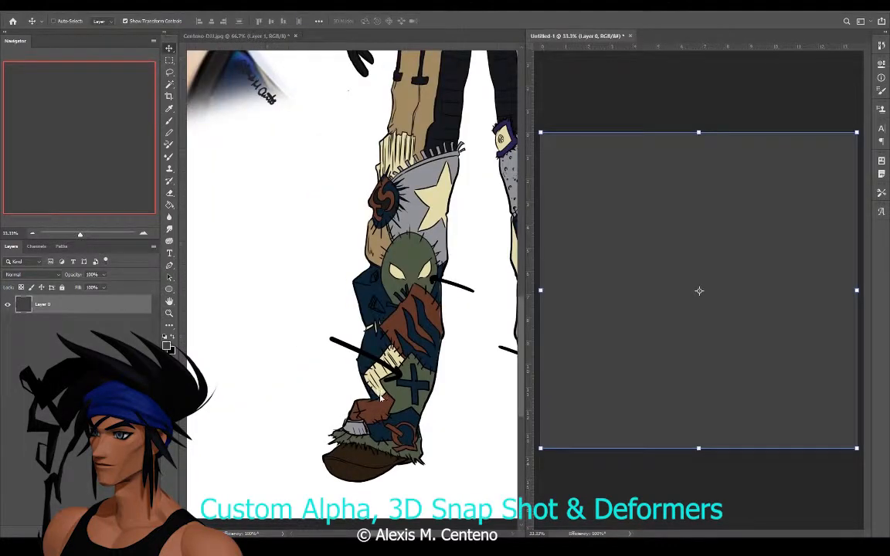
left_click(169, 301)
left_click(276, 338)
left_click_drag(276, 338, 200, 337)
left_click(633, 359)
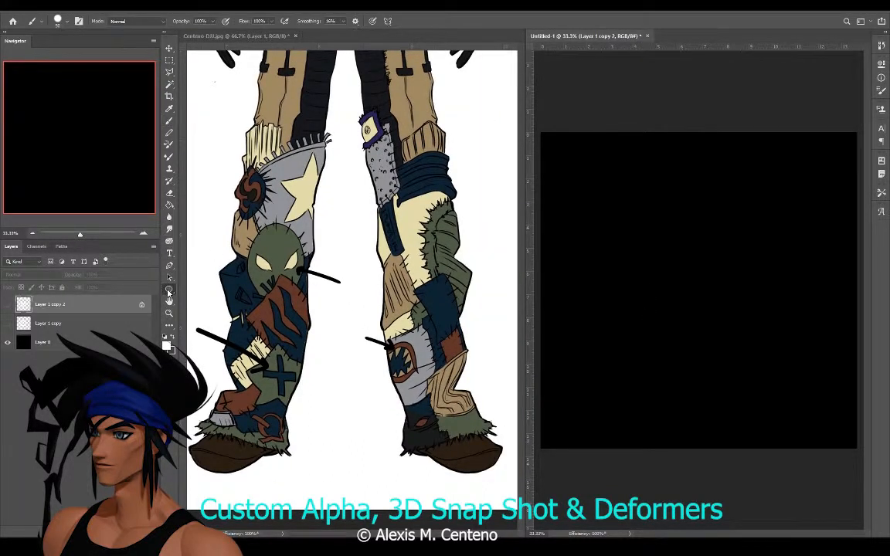
Step: Choose the solid five-pointed star for the Custom Shape tool and add an empty layer above the existing ones
right_click(169, 292)
left_click(197, 301)
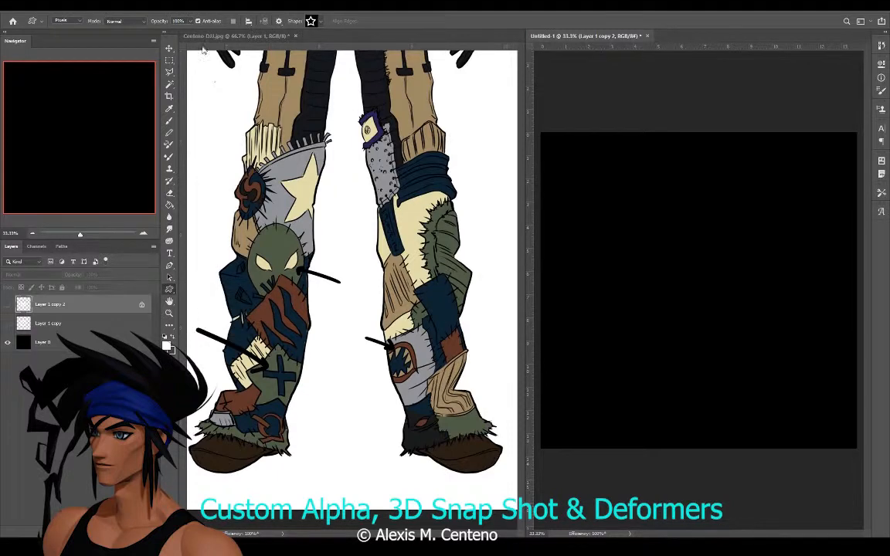
left_click(312, 22)
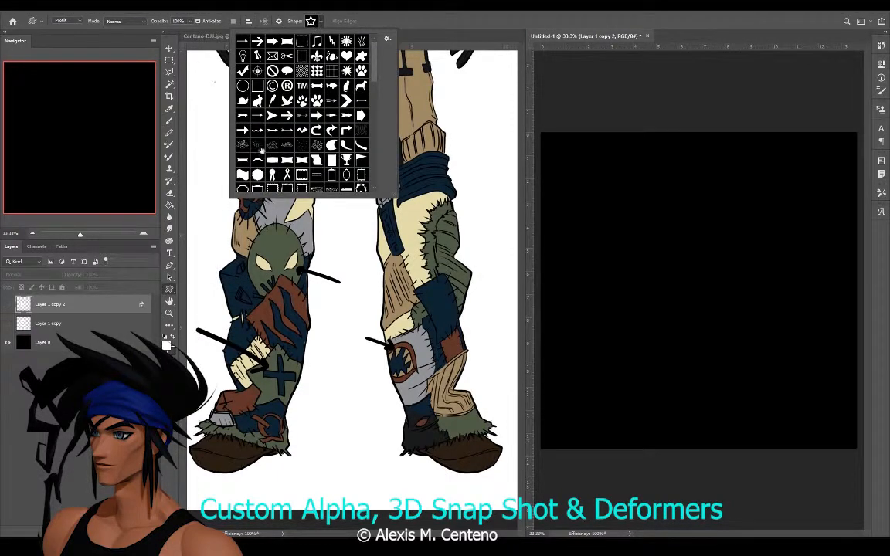
left_click_drag(376, 71, 374, 139)
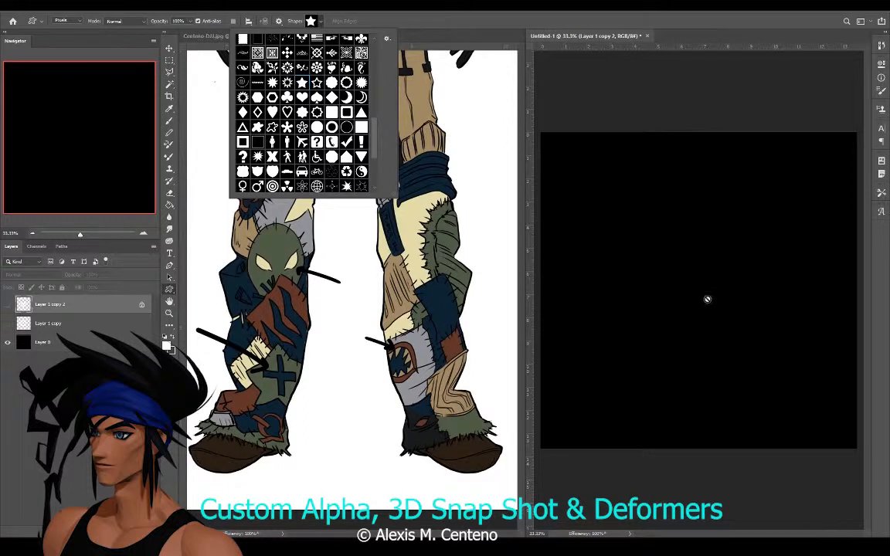
left_click(140, 533)
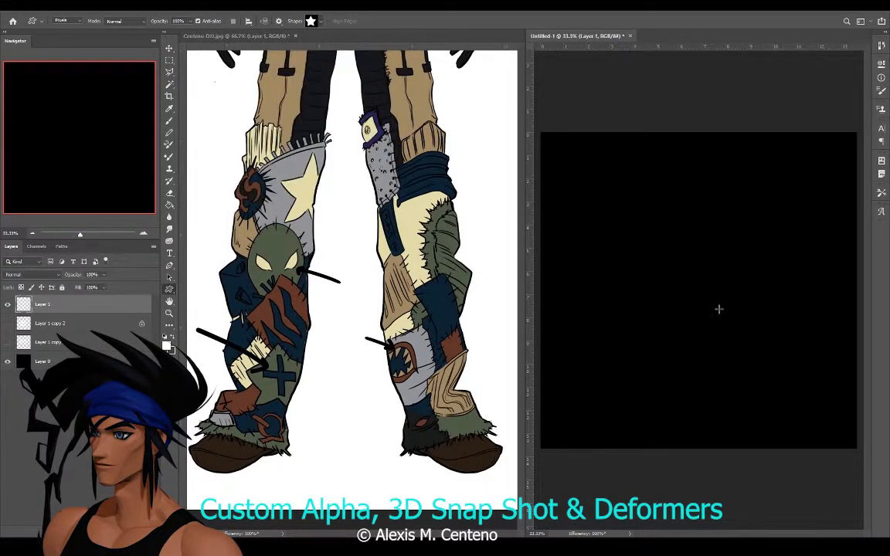
Step: Draw a white five-pointed star on the new layer, enlarge it and place it near the middle of the black canvas
left_click_drag(727, 326, 571, 150)
left_click(169, 50)
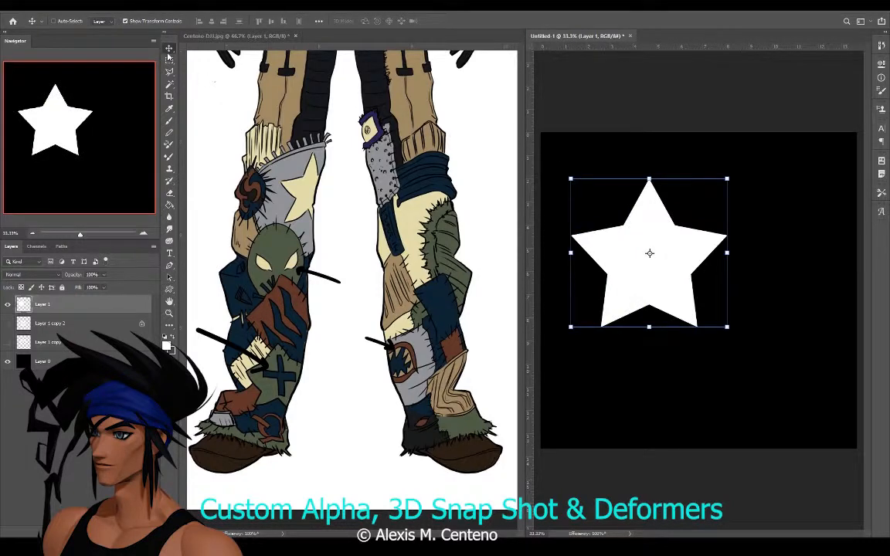
left_click_drag(622, 284, 674, 300)
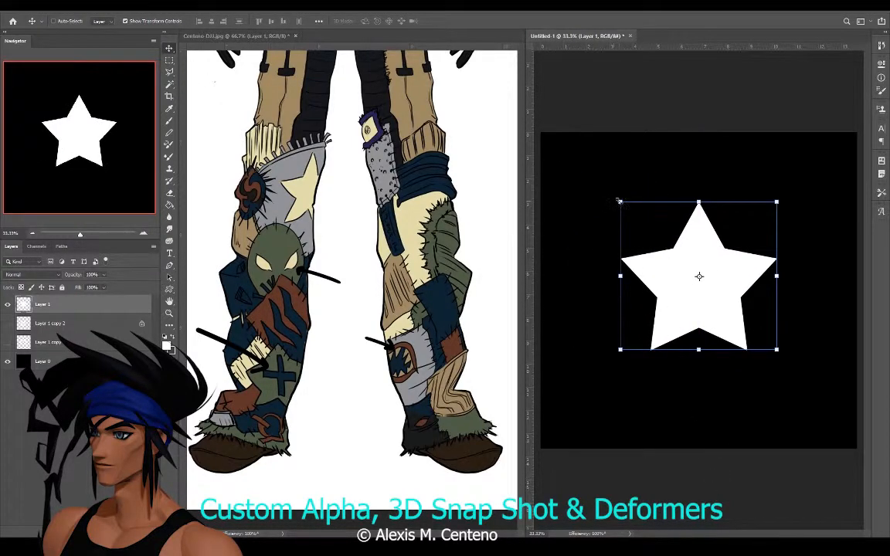
left_click_drag(619, 200, 561, 139)
left_click_drag(628, 264, 649, 292)
key("Return")
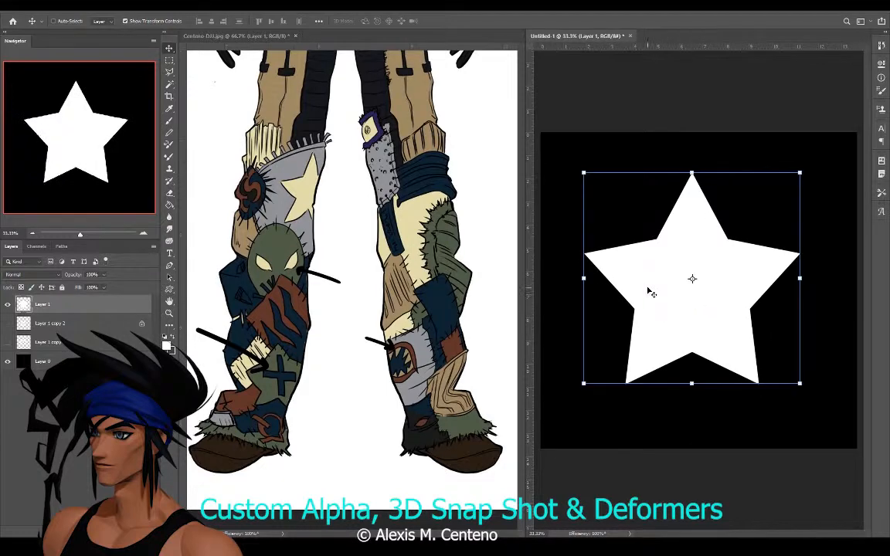
Step: Centre the star horizontally and vertically on the black background layer
left_click(68, 361, "ctrl")
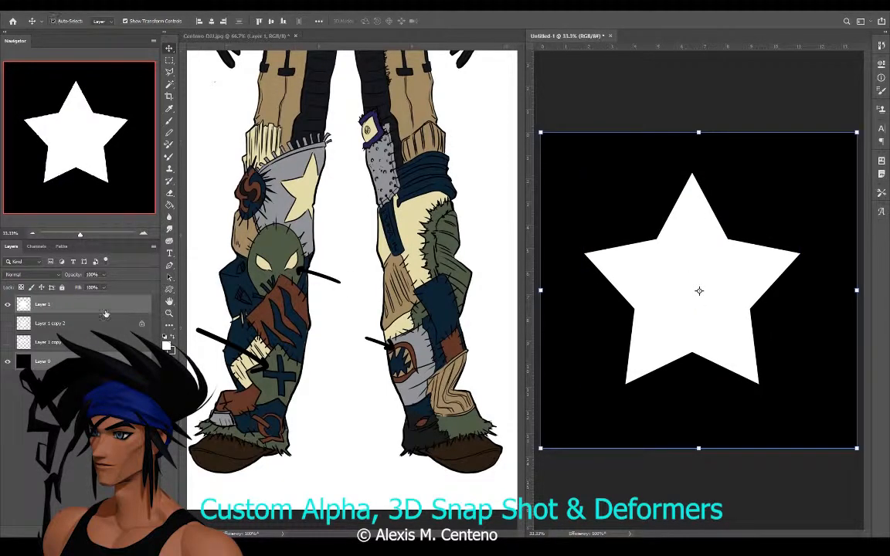
left_click(272, 24)
left_click(212, 24)
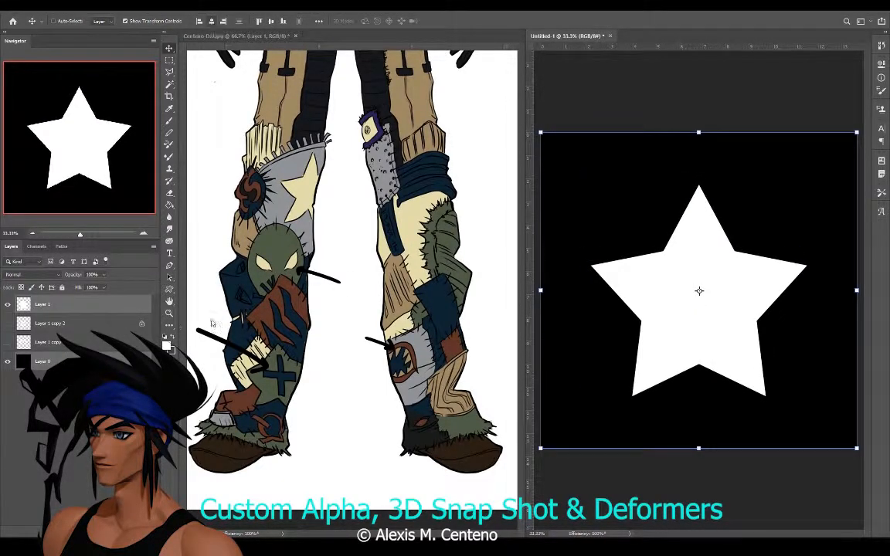
Step: Look through the custom shape library from end to end for shapes suited to the other patch designs
key("z")
left_click(649, 371, "alt")
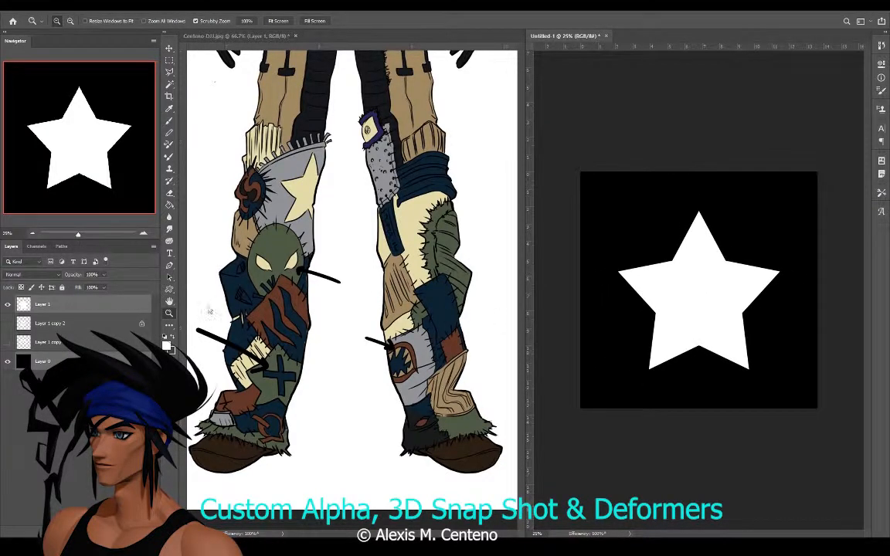
left_click(170, 302)
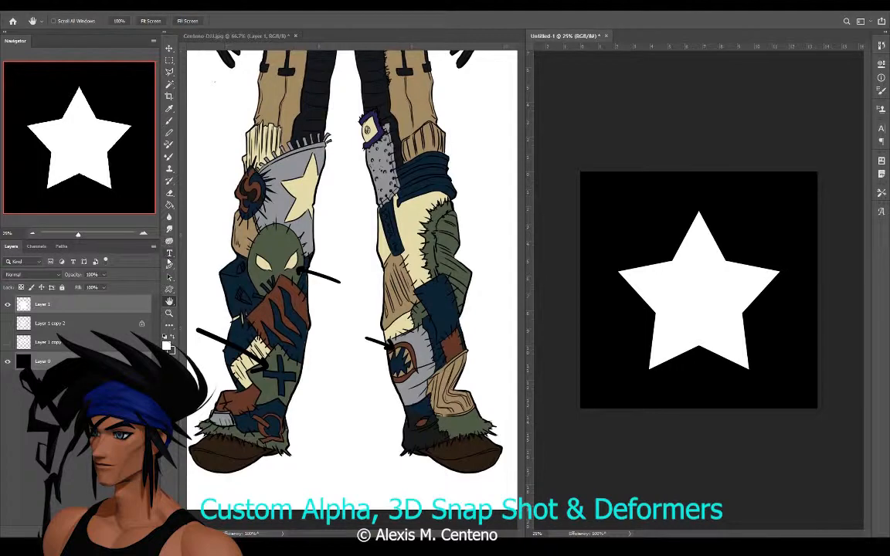
left_click(169, 289)
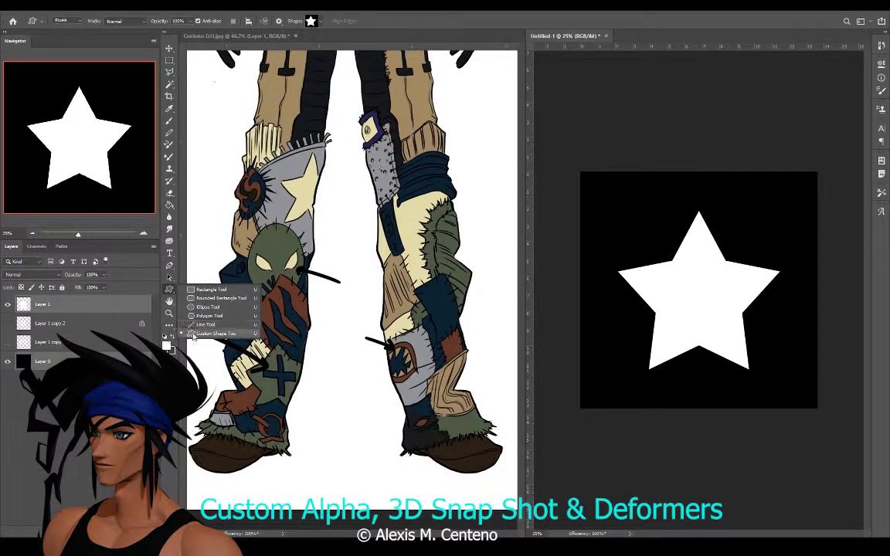
left_click(193, 334)
left_click(311, 21)
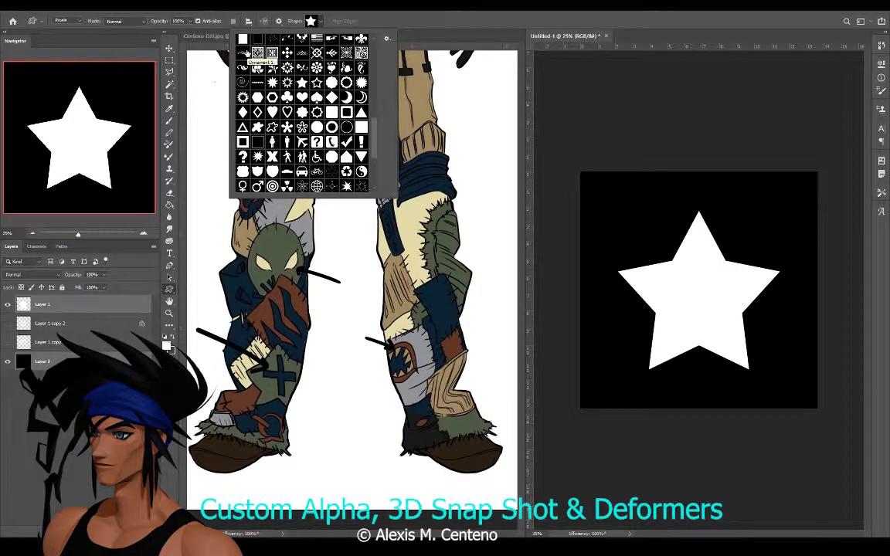
scroll(370, 189, "down", 5)
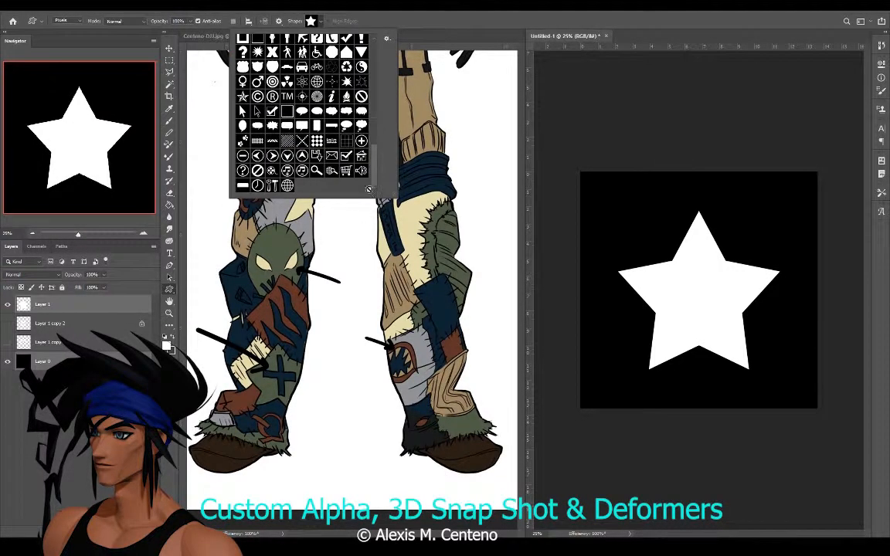
mouse_move(373, 176)
left_mouse_down()
mouse_move(372, 68)
mouse_move(368, 167)
left_mouse_up()
left_click_drag(377, 169, 378, 143)
left_click_drag(379, 137, 380, 60)
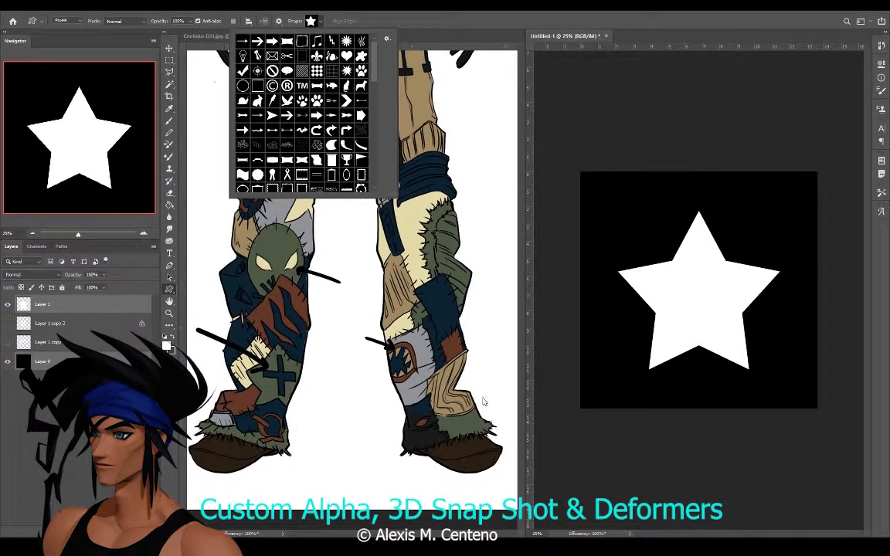
left_click(169, 303)
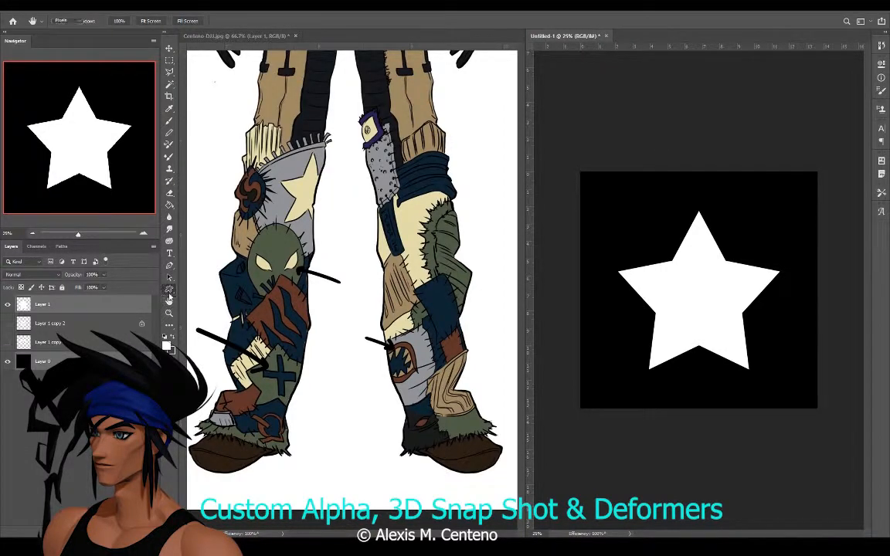
Step: Activate the Rectangle tool, add an empty layer above the star and set the foreground colour to black (000000)
left_click(169, 289)
left_click(191, 299)
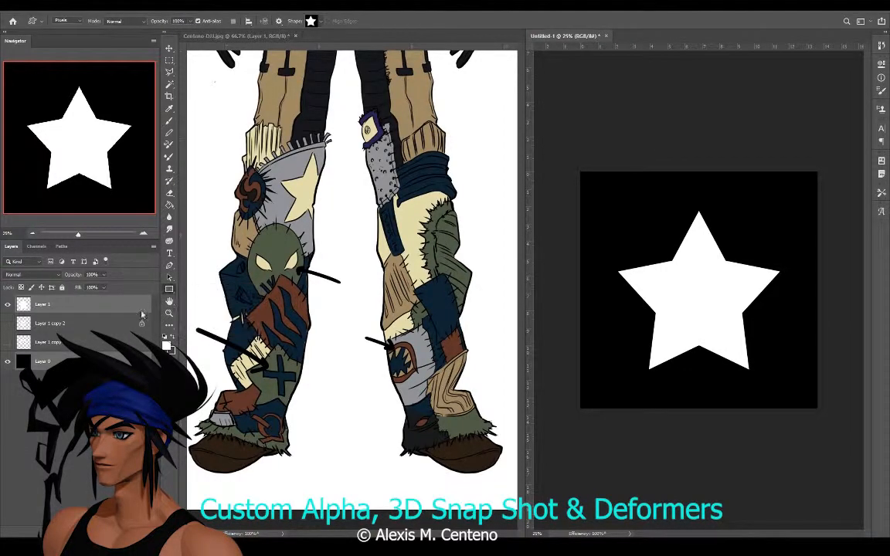
left_click(109, 533)
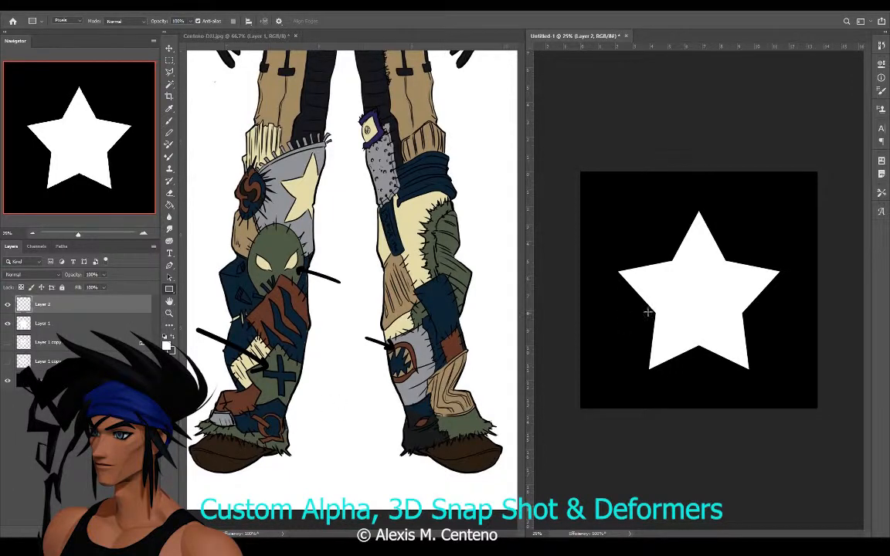
left_click(167, 346)
left_click_drag(272, 221, 270, 248)
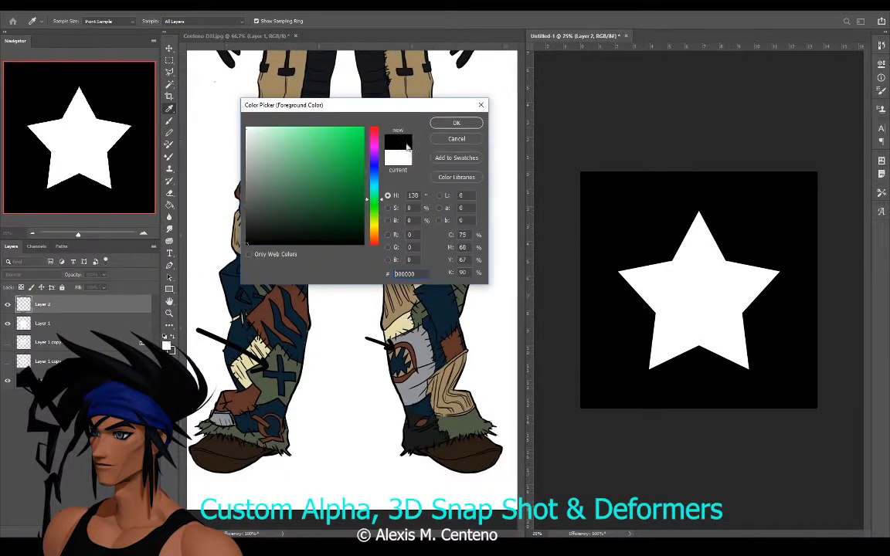
left_click(443, 128)
Step: Build a black plus sign over the star from a horizontal bar and a vertical copy, merging both bars into one layer
left_click_drag(732, 285, 659, 237)
left_click(170, 49)
left_click(169, 62)
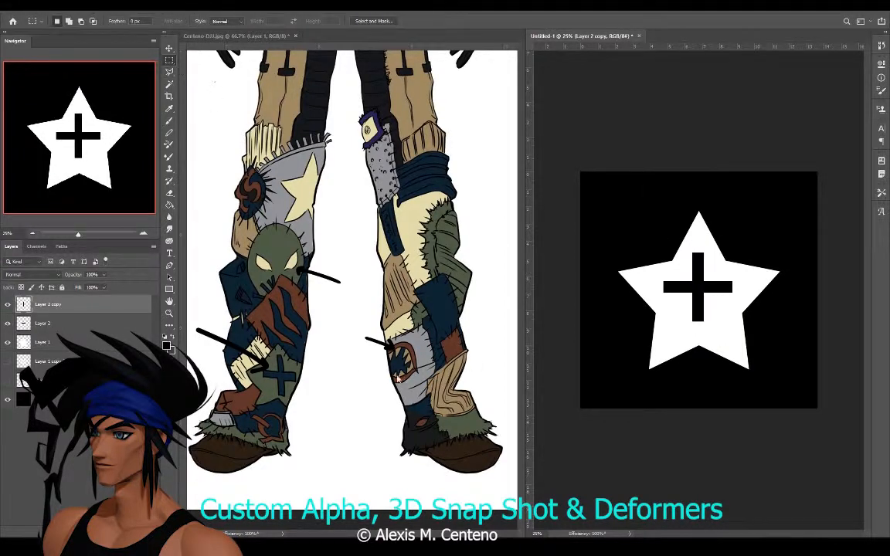
left_click(51, 324, "shift")
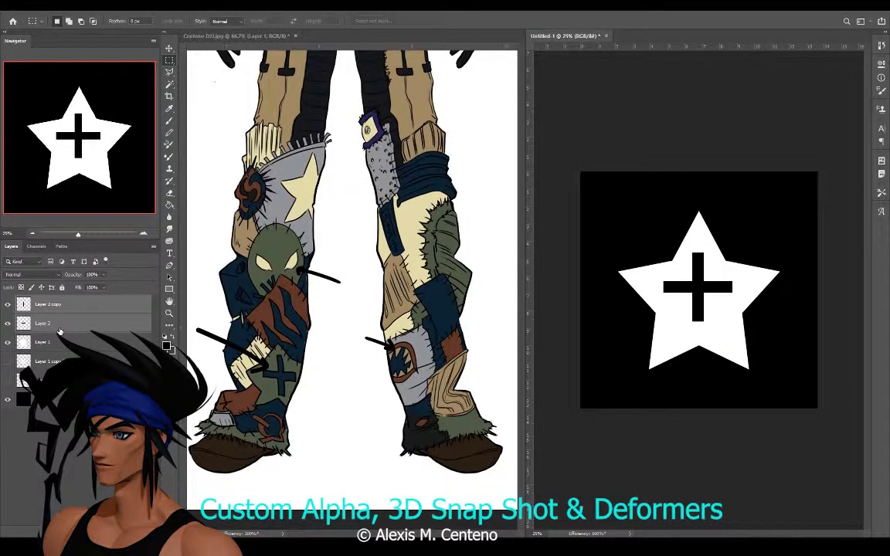
key("ctrl+e")
key("v")
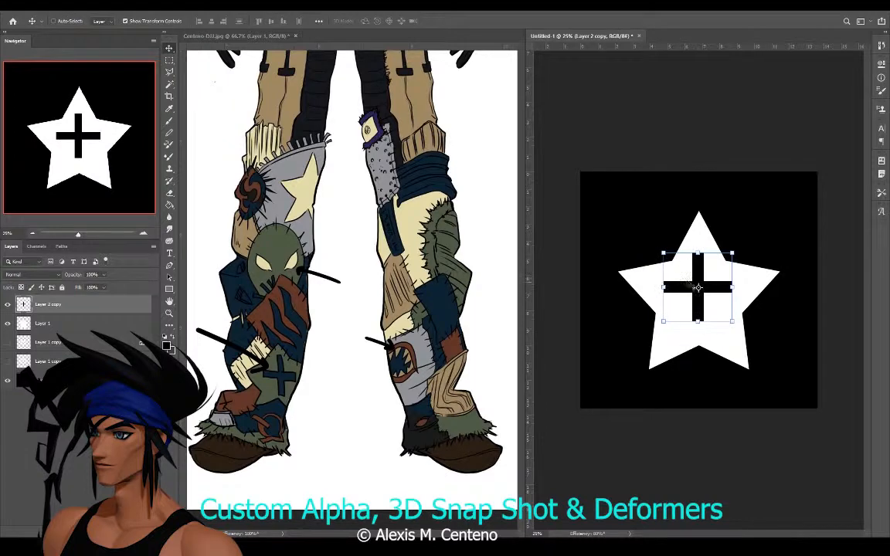
Step: Move the plus sign slightly down and align it with the centre of the star
left_click_drag(688, 280, 686, 291)
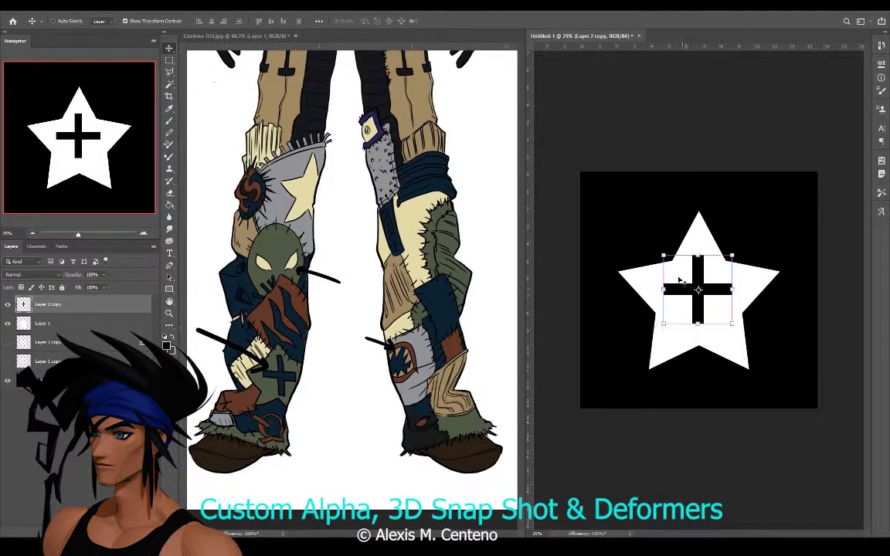
left_click(60, 324, "shift")
left_click(212, 22)
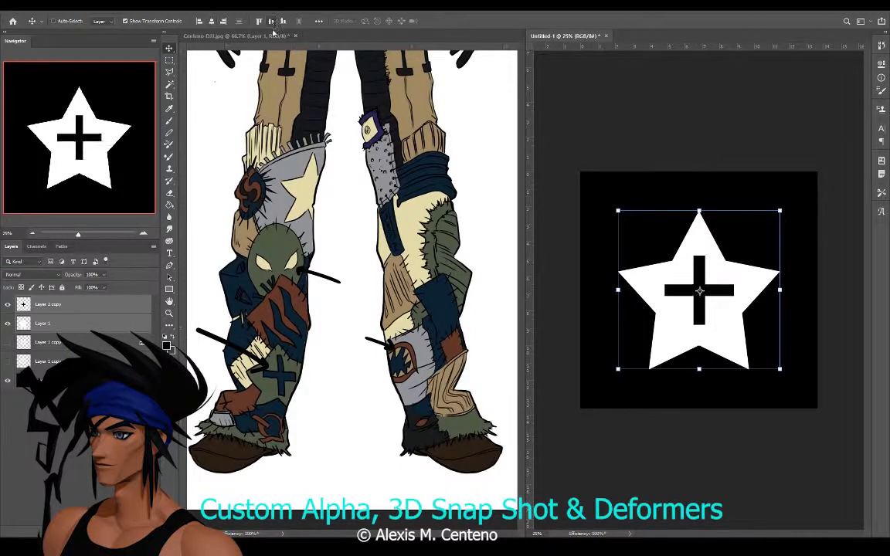
key("m")
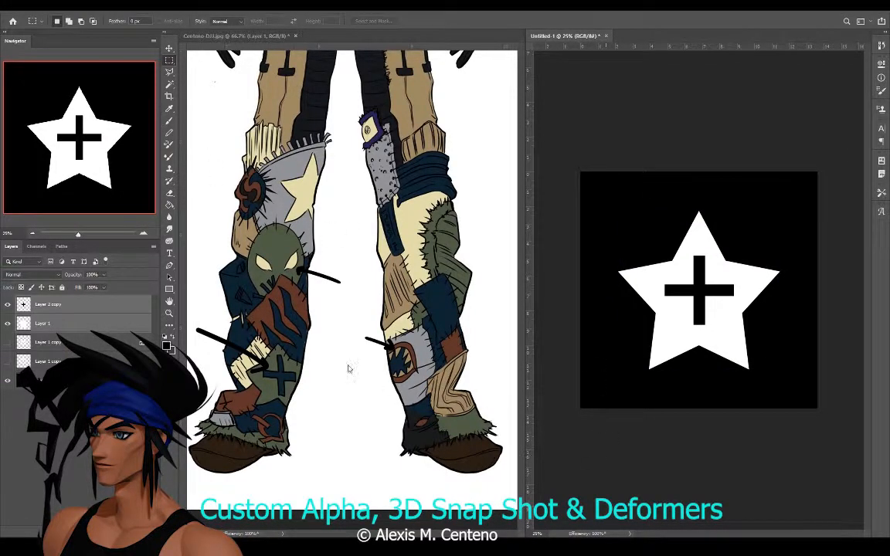
left_click(170, 314)
left_click(648, 366, "alt")
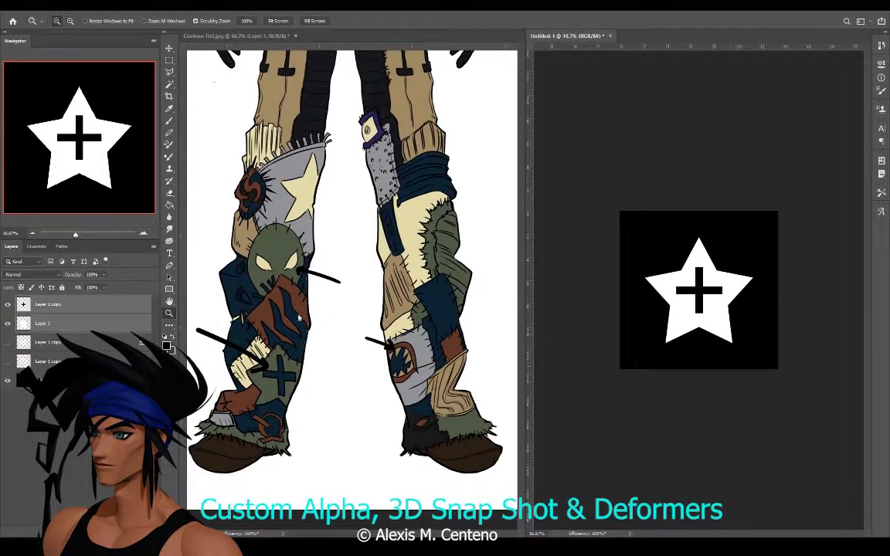
key("h")
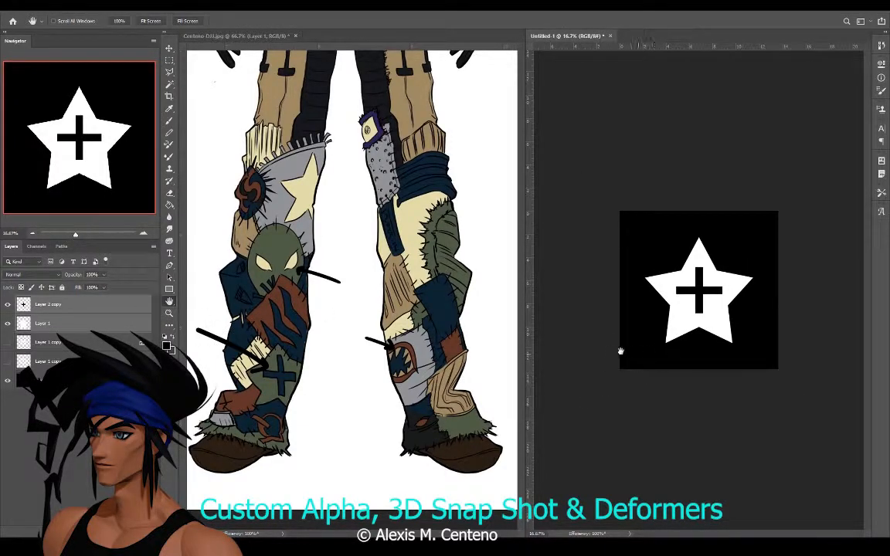
left_click(170, 313)
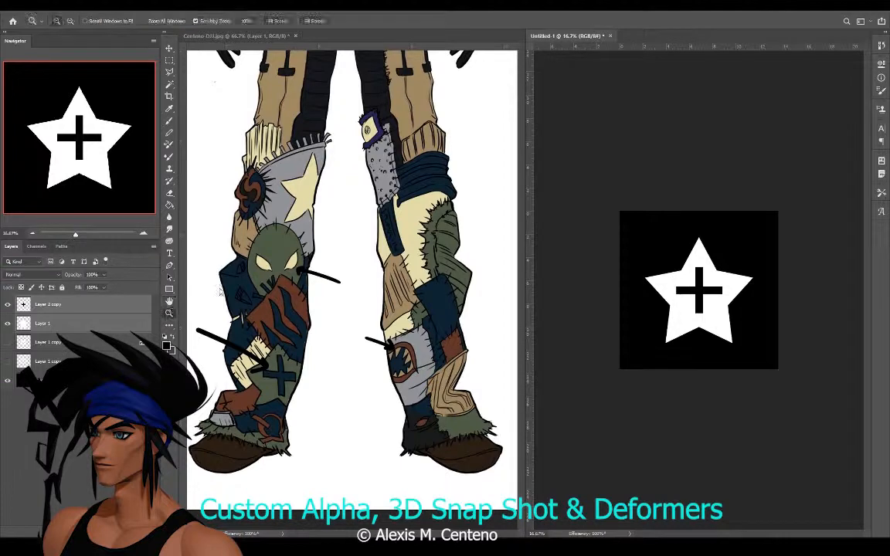
left_click(674, 318)
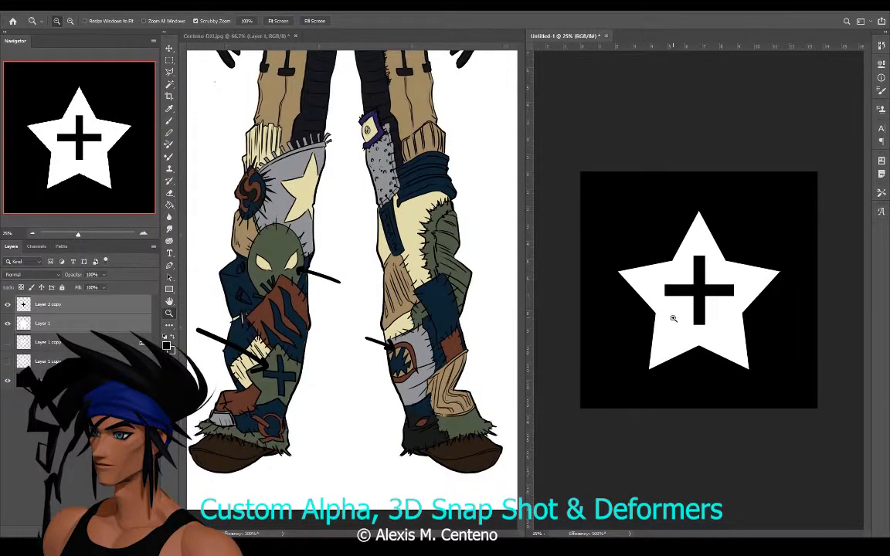
Step: Save the star design as a PNG named starPsVersion in the 2019DemoReel folder of Documents4D
left_click(26, 11)
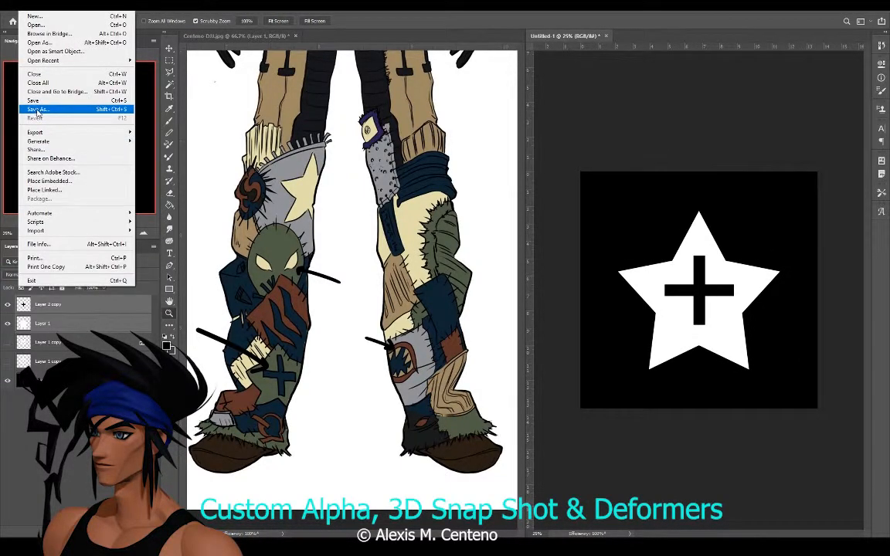
left_click(37, 109)
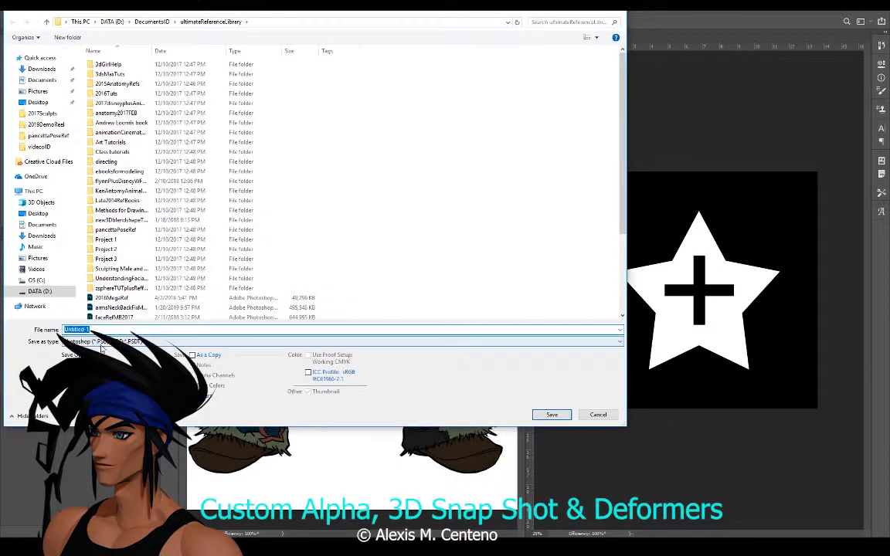
left_click(100, 342)
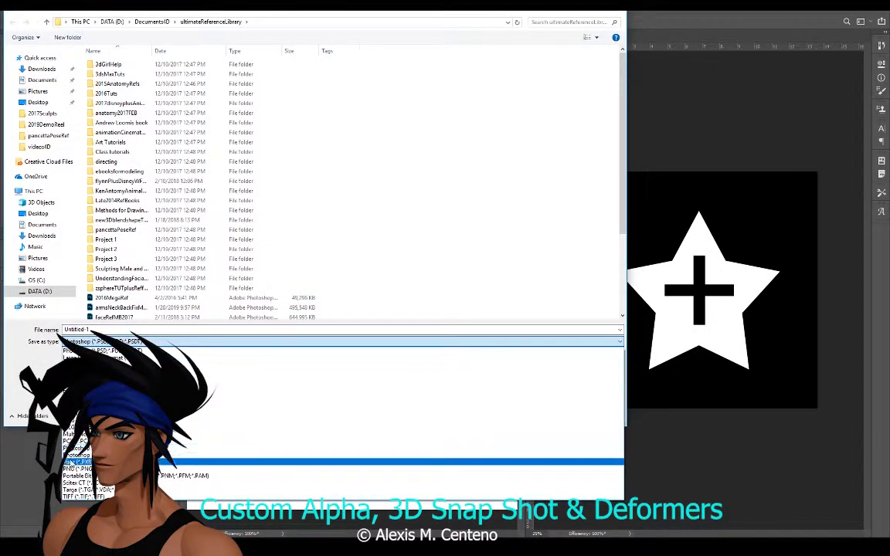
left_click(77, 469)
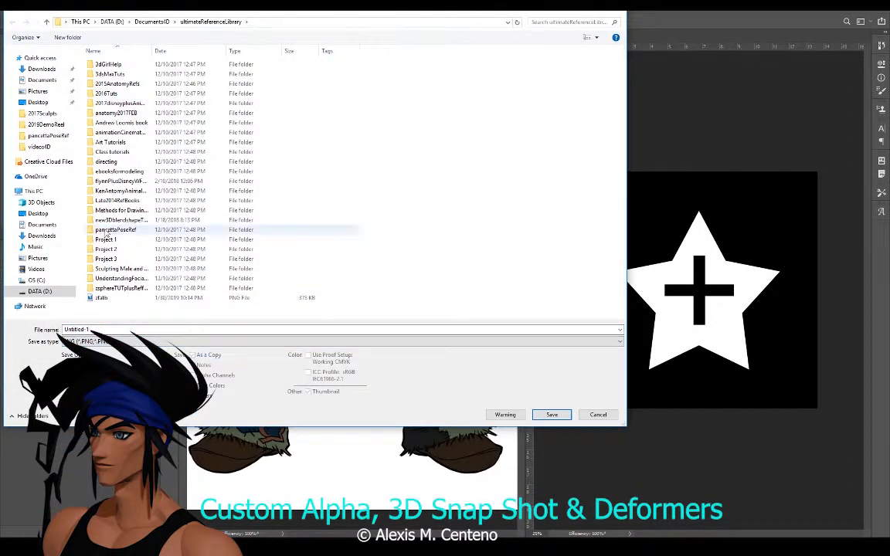
left_click(152, 21)
double_click(99, 163)
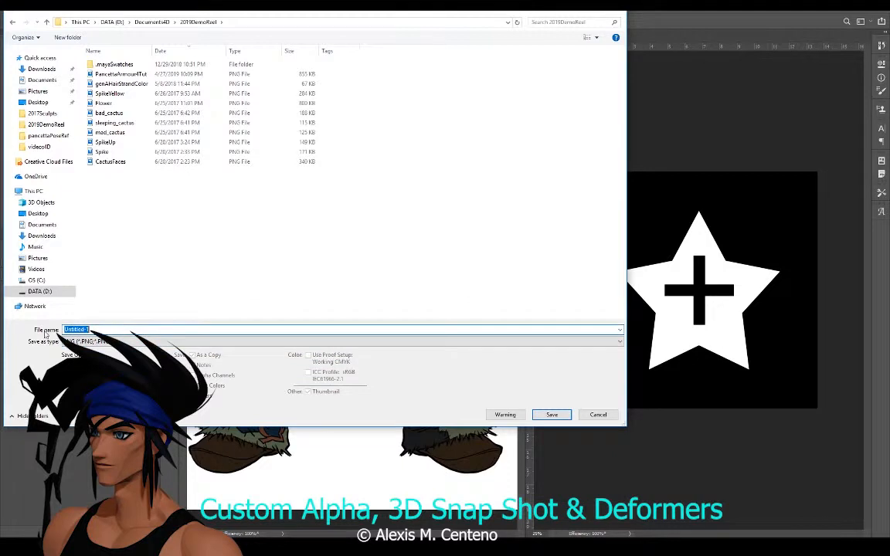
type("starPsVersion")
left_click(552, 414)
left_click(490, 182)
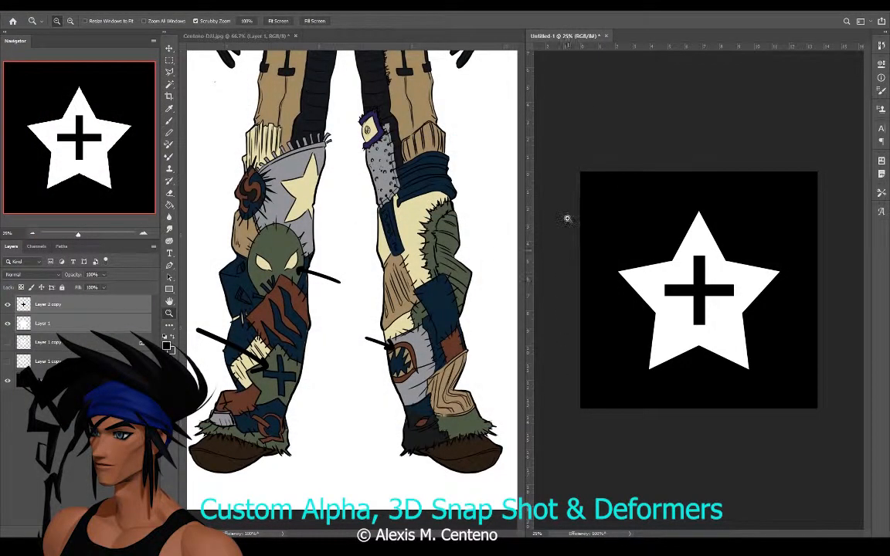
Step: Save the layered star design as a Photoshop file named damian2019Star in the 2019DemoReel folder and close the document
left_click(607, 36)
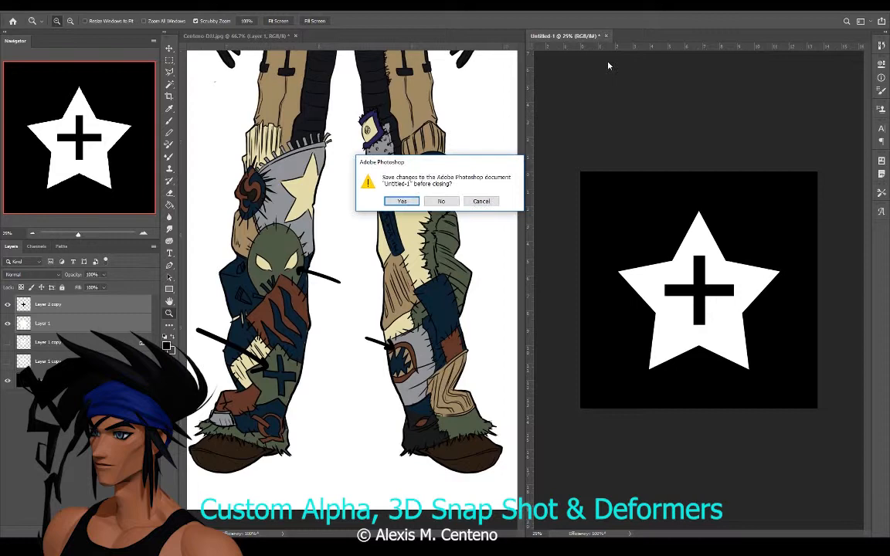
left_click(441, 201)
left_click(25, 7)
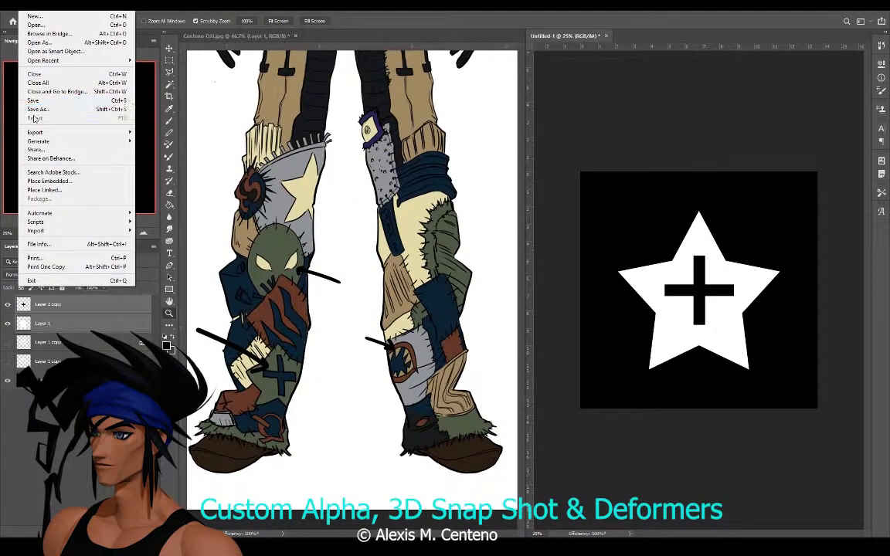
left_click(37, 109)
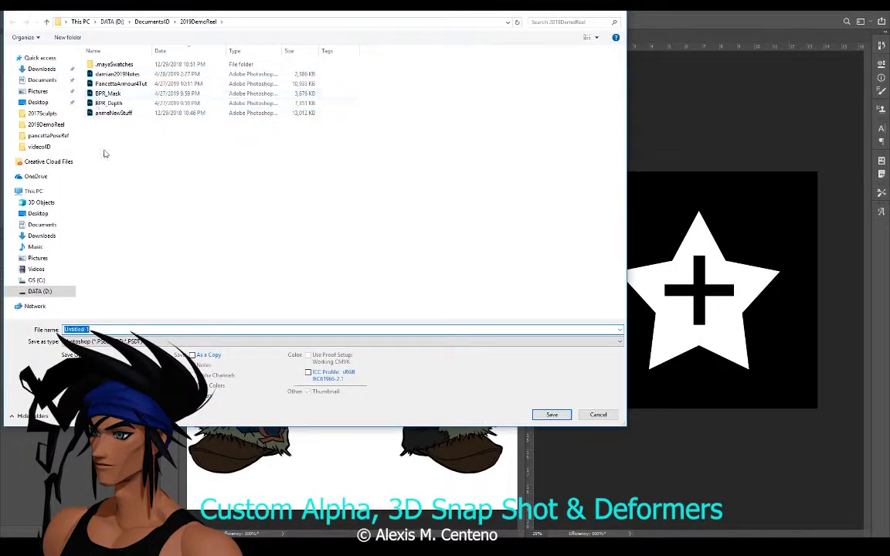
left_click(114, 75)
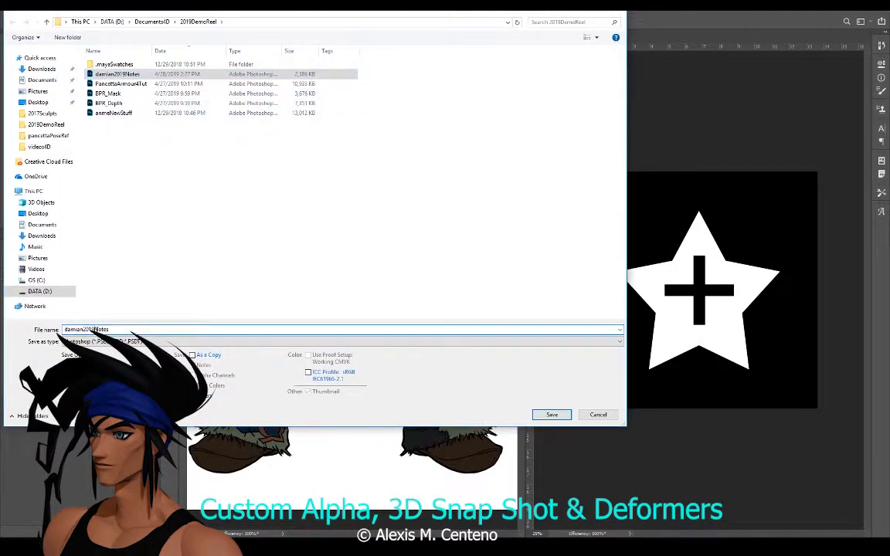
left_click_drag(94, 330, 119, 330)
key("BackSpace")
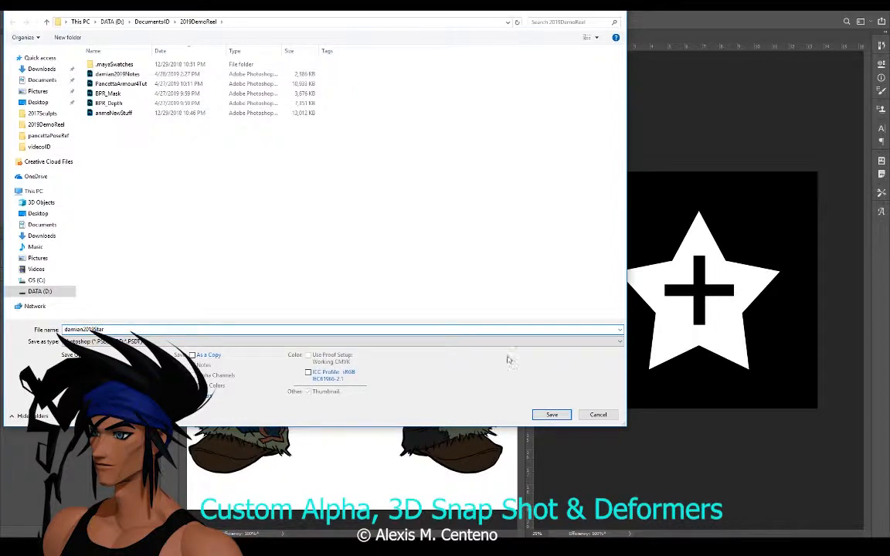
left_click(553, 415)
left_click(547, 158)
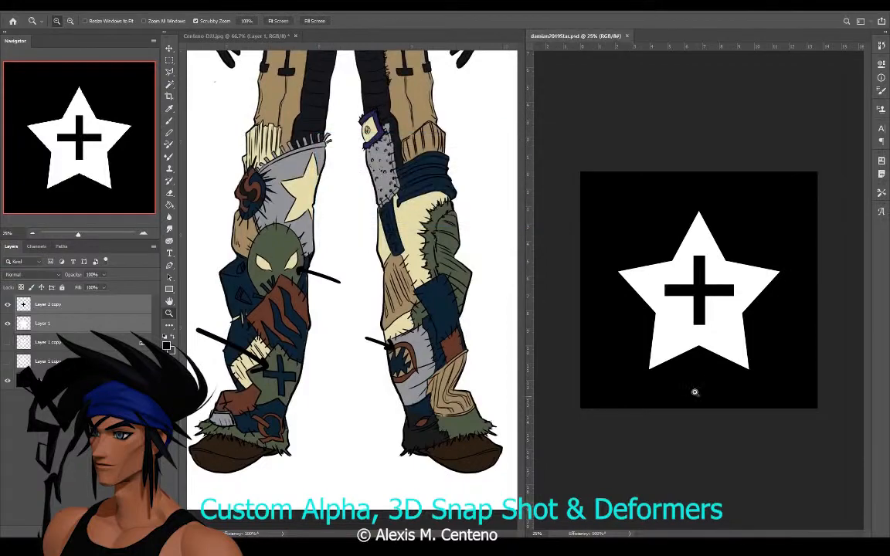
left_click(626, 36)
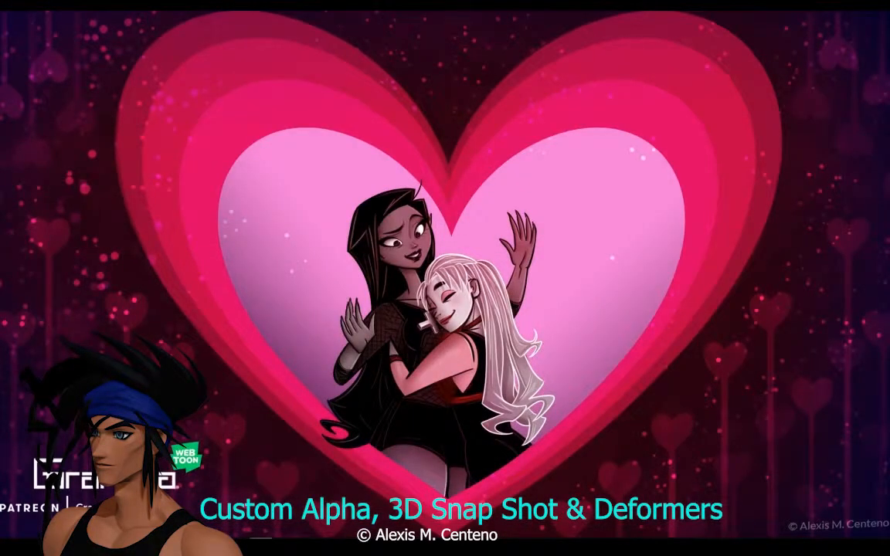
Step: Switch to Illustrator, create a new 2048 x 2048 px document and close the floating Color panel
key("super")
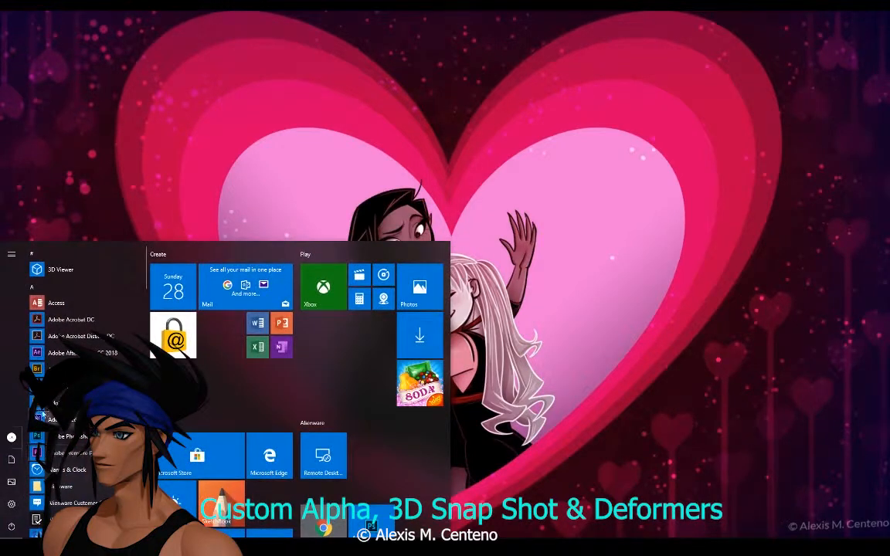
left_click(49, 406)
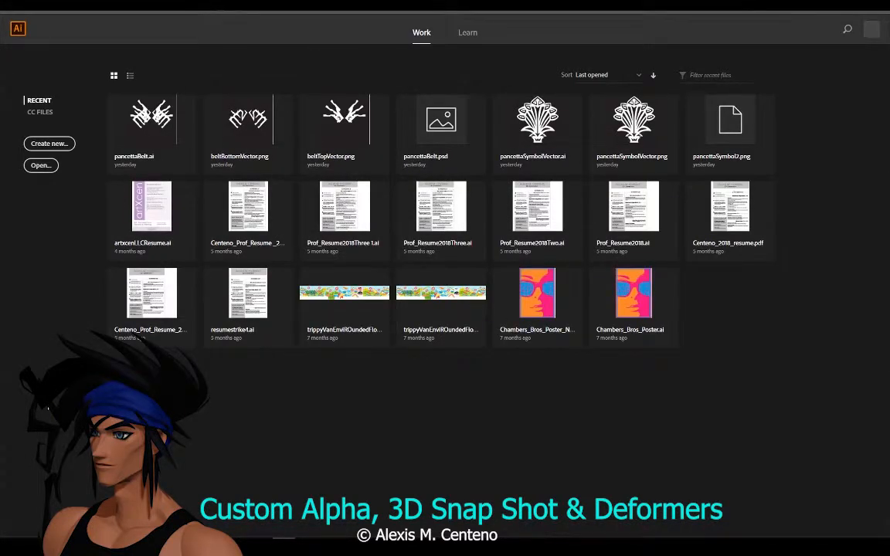
left_click(52, 145)
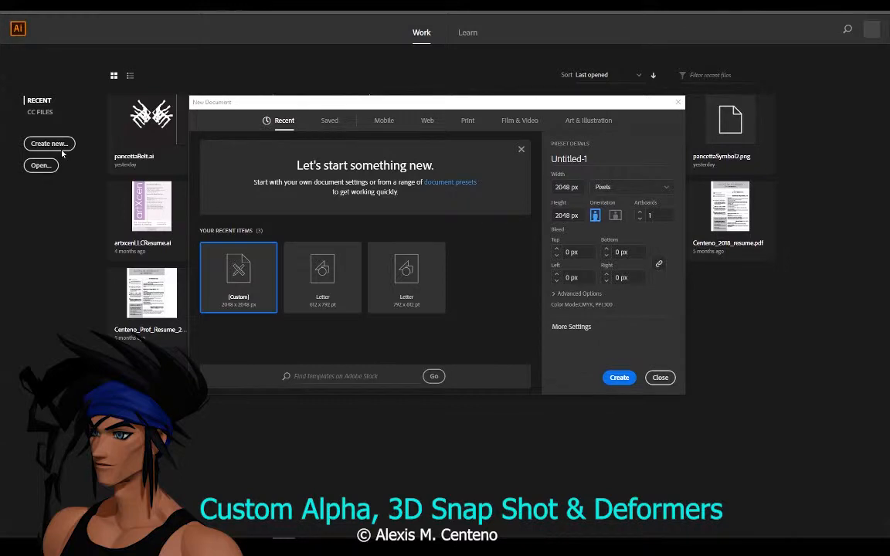
left_click(614, 378)
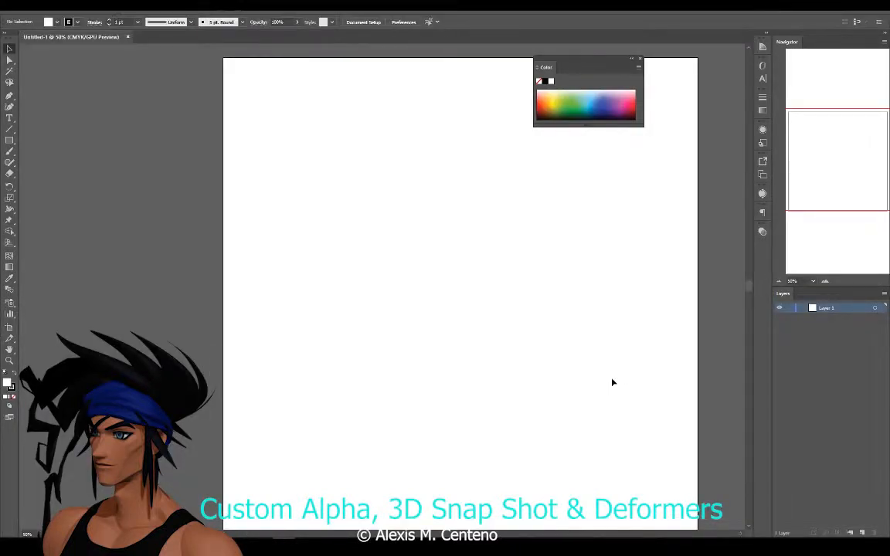
left_click(639, 59)
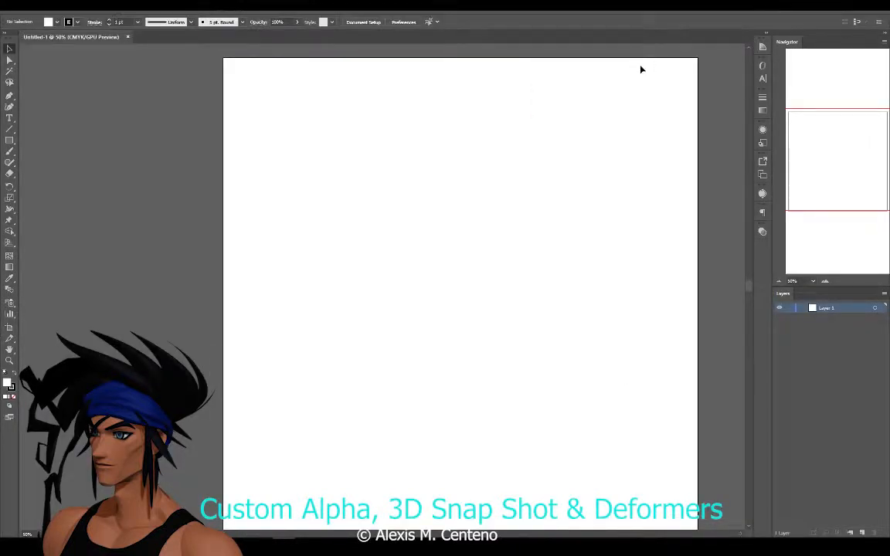
Step: Cover the whole artboard with a dark grey (383838) rectangle and lock its layer
left_click(9, 361)
left_click(376, 370, "alt")
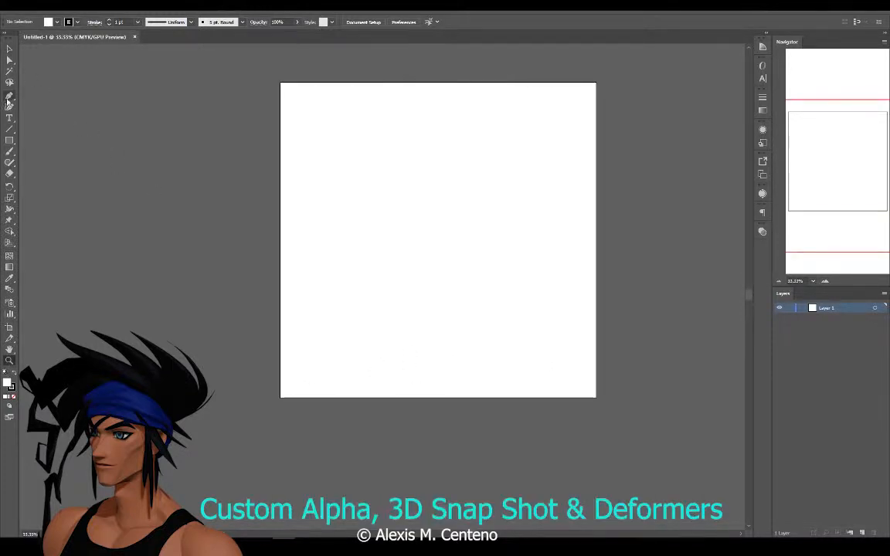
left_click(9, 139)
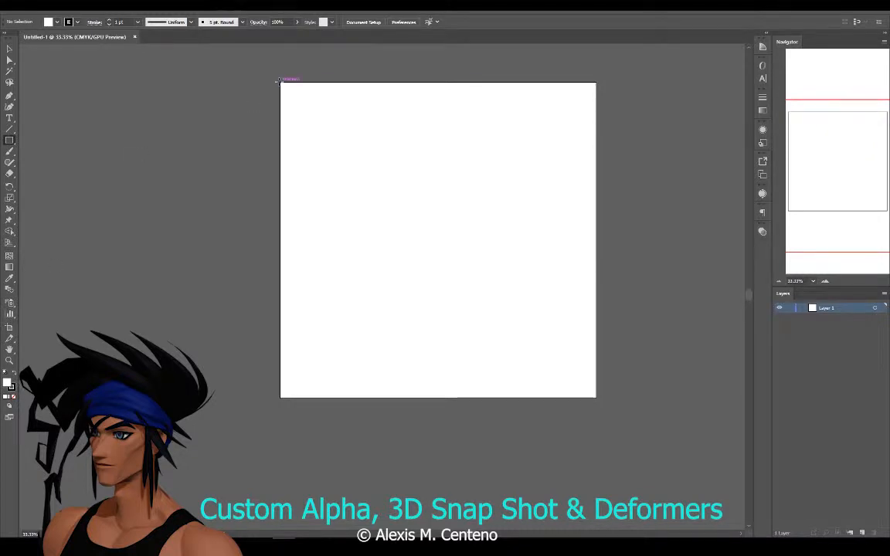
left_click_drag(281, 83, 596, 398)
double_click(7, 382)
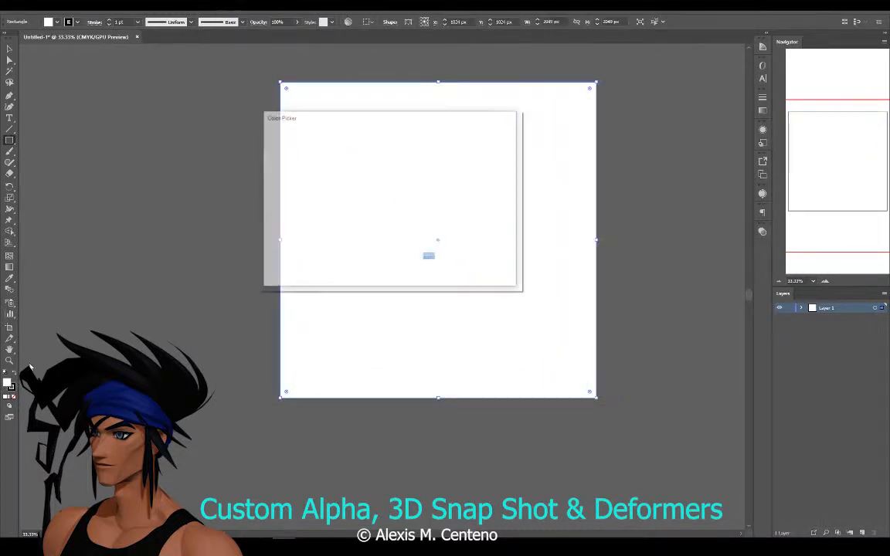
left_click_drag(317, 177, 255, 234)
left_click(472, 149)
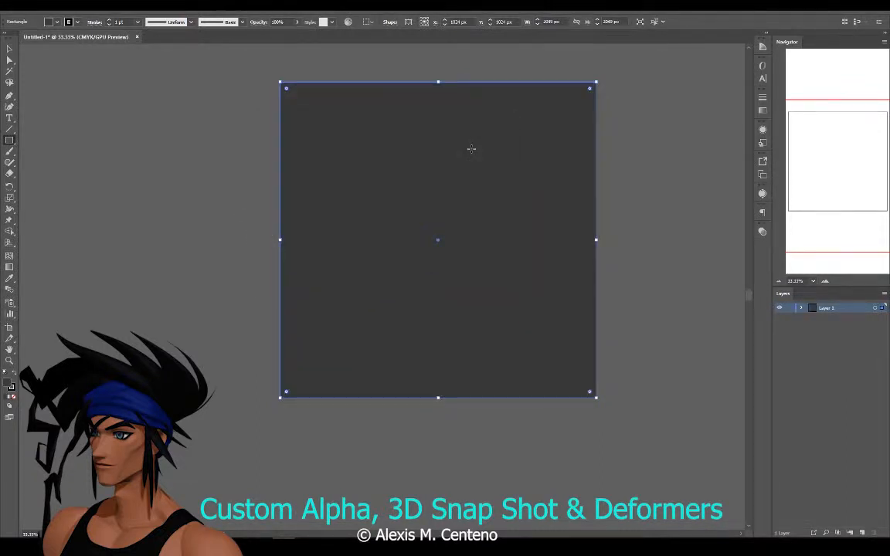
left_click(790, 309)
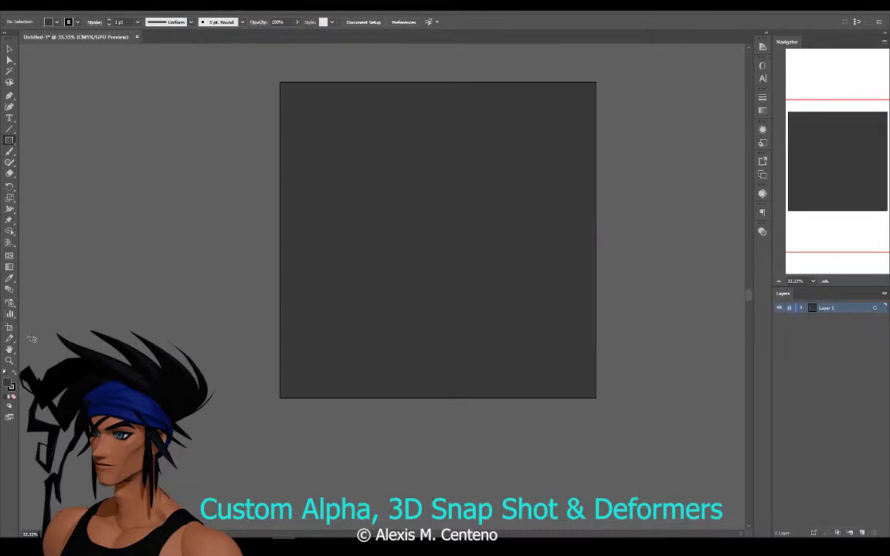
Step: Open the starPixVersion PNG from the 2019DemoReel folder of Documents4D
left_click(9, 349)
left_click(27, 11)
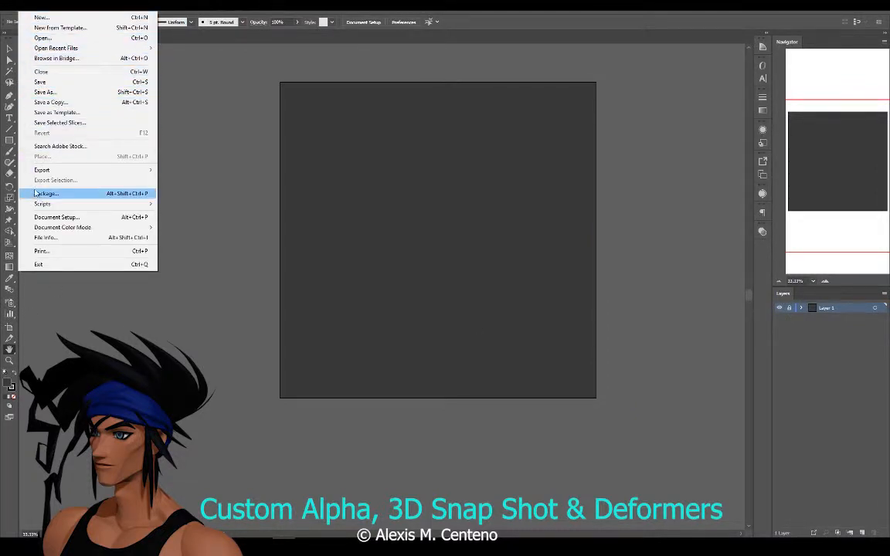
left_click(37, 39)
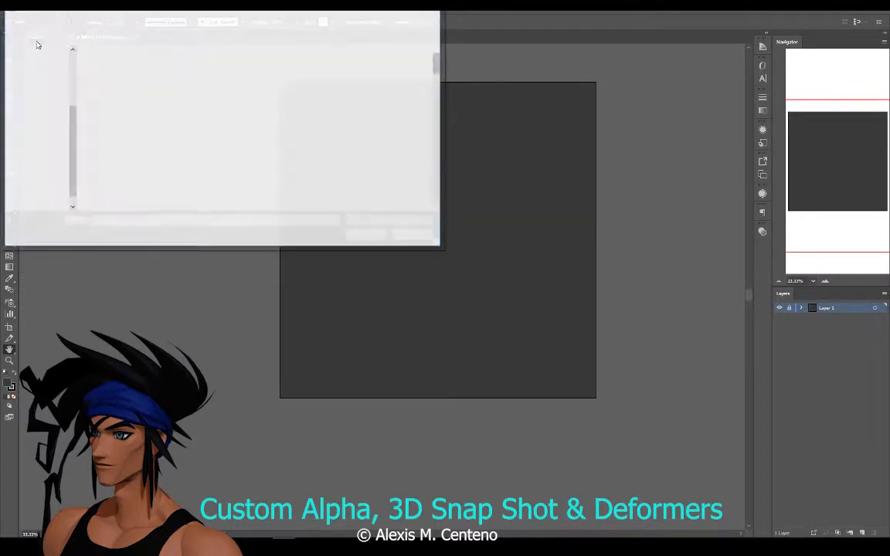
left_click(148, 23)
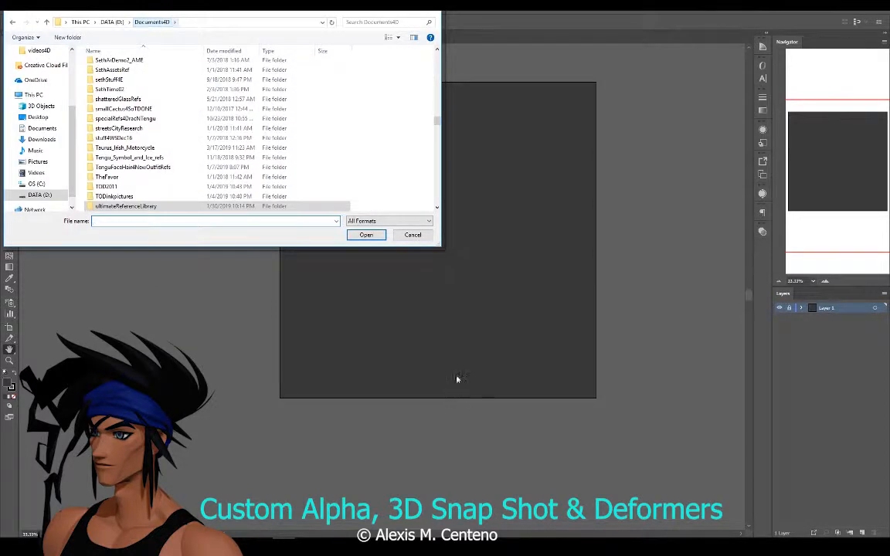
left_click_drag(436, 120, 442, 55)
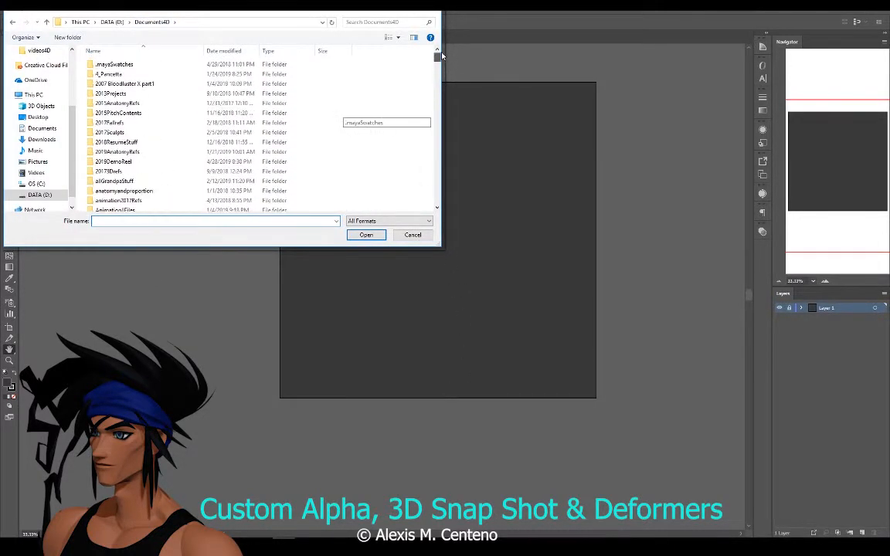
double_click(101, 161)
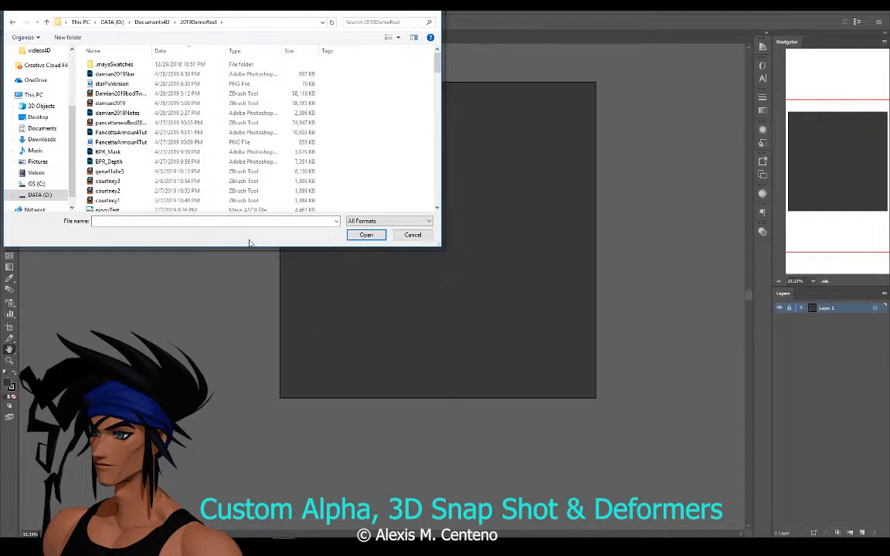
left_click(114, 83)
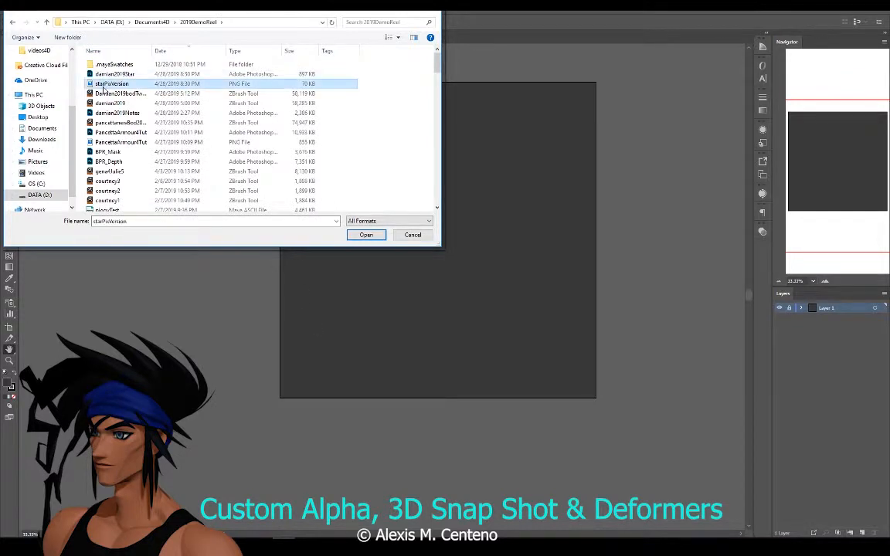
left_click(367, 235)
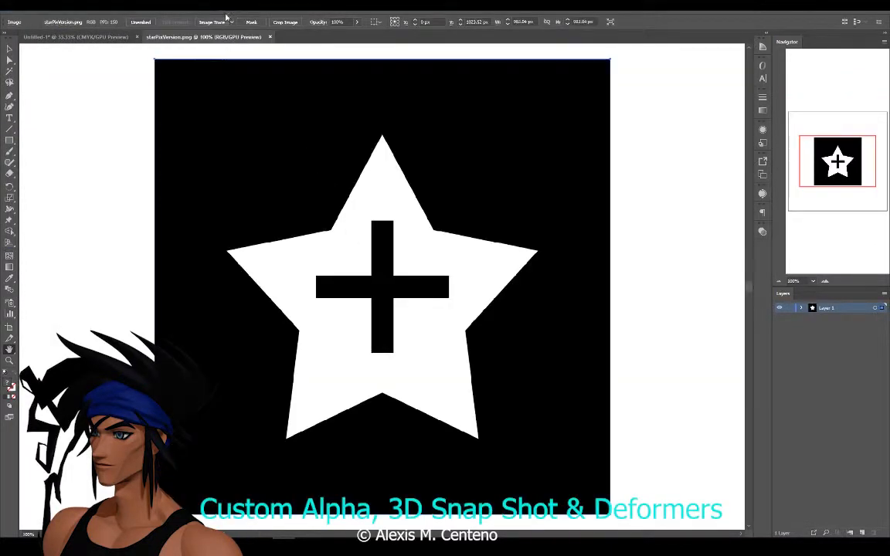
Step: Tile both documents side by side, transfer the star image onto a new layer of the untitled document and close the PNG
left_click(168, 11)
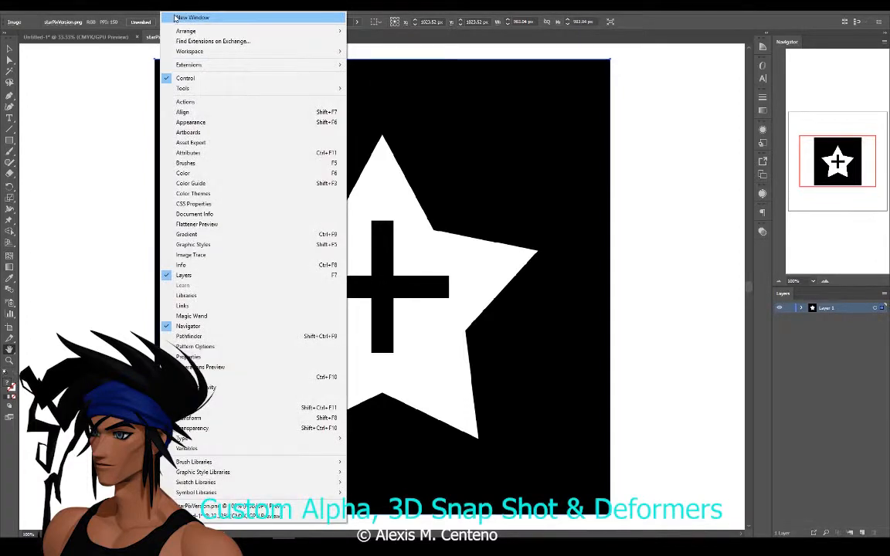
mouse_move(161, 31)
left_click(355, 56)
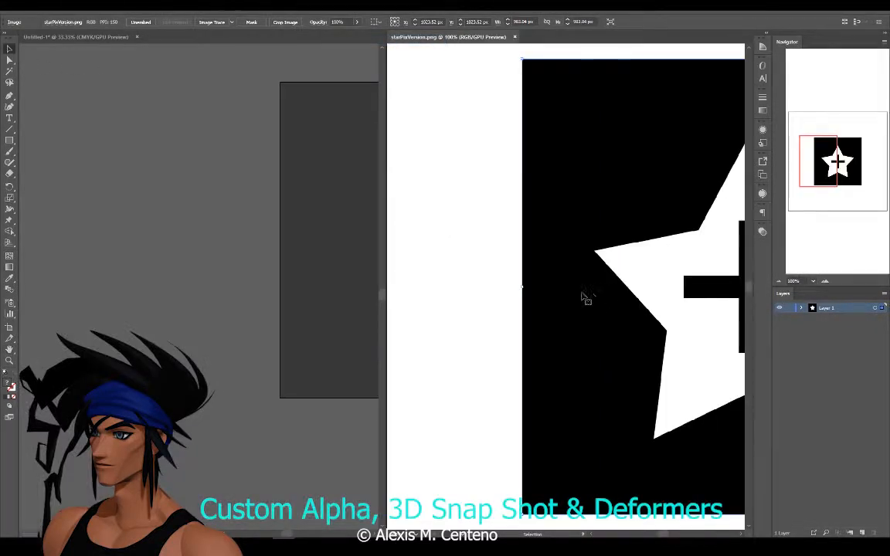
left_click(350, 225)
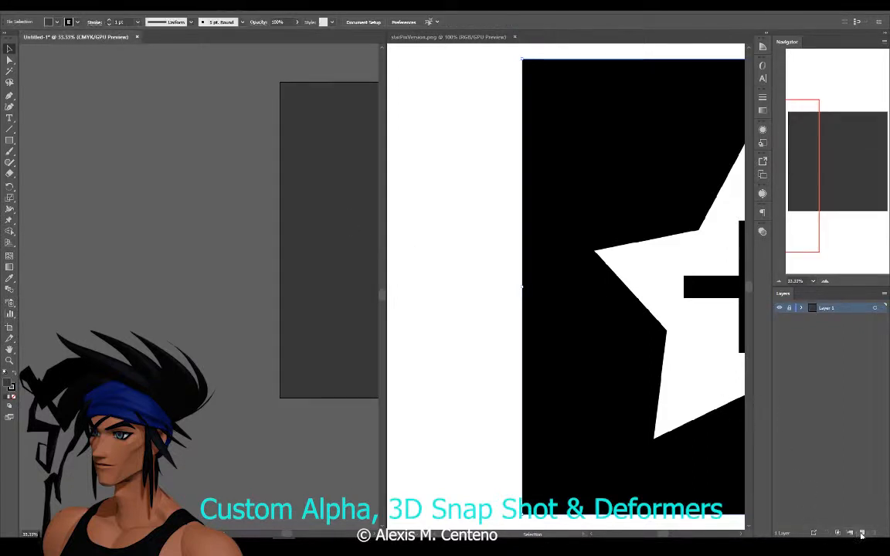
left_click(590, 252)
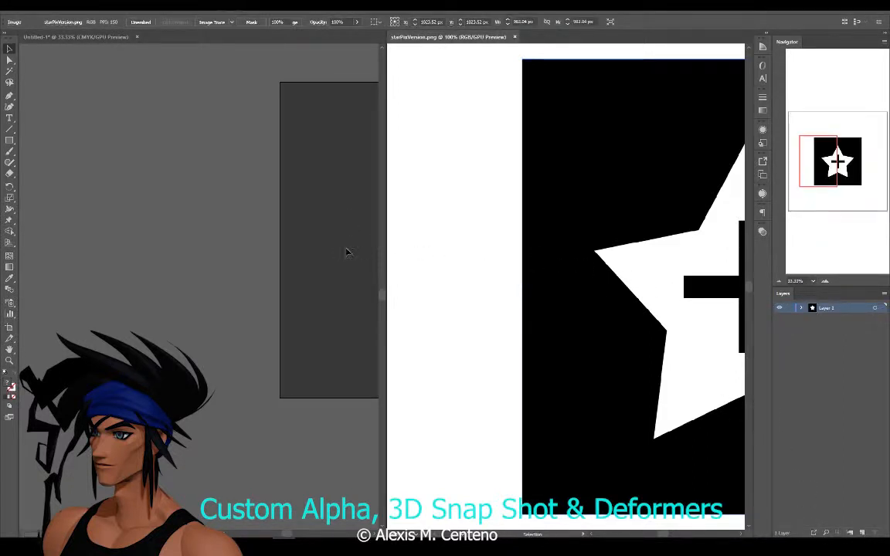
left_click_drag(595, 271, 323, 252)
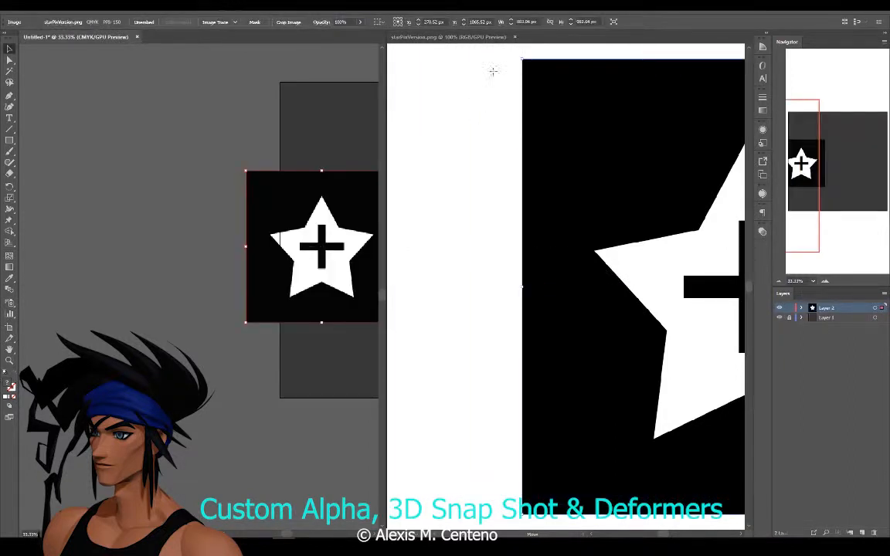
left_click(514, 37)
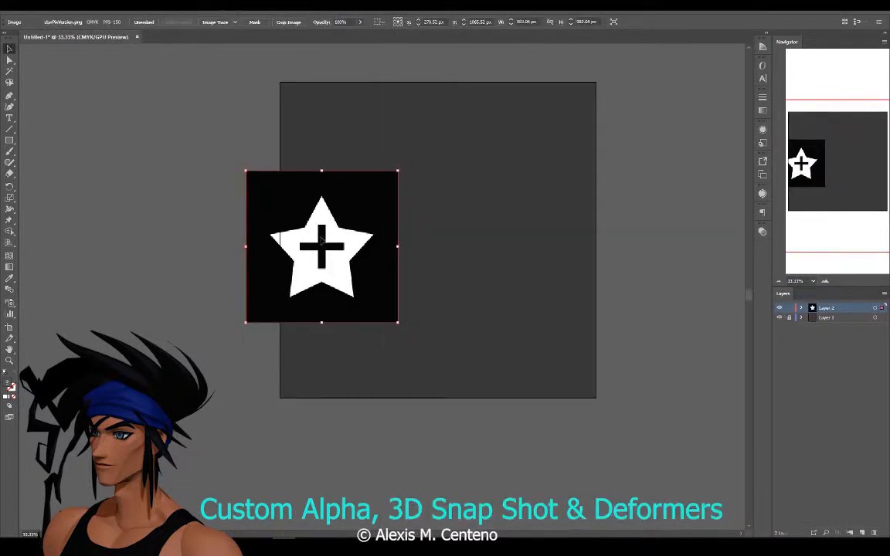
Step: Move and scale the star image to fill the 2048 x 2048 px artboard, and lock its layer
left_click_drag(292, 218, 398, 215)
left_click_drag(352, 167, 279, 82)
left_click_drag(505, 320, 596, 398)
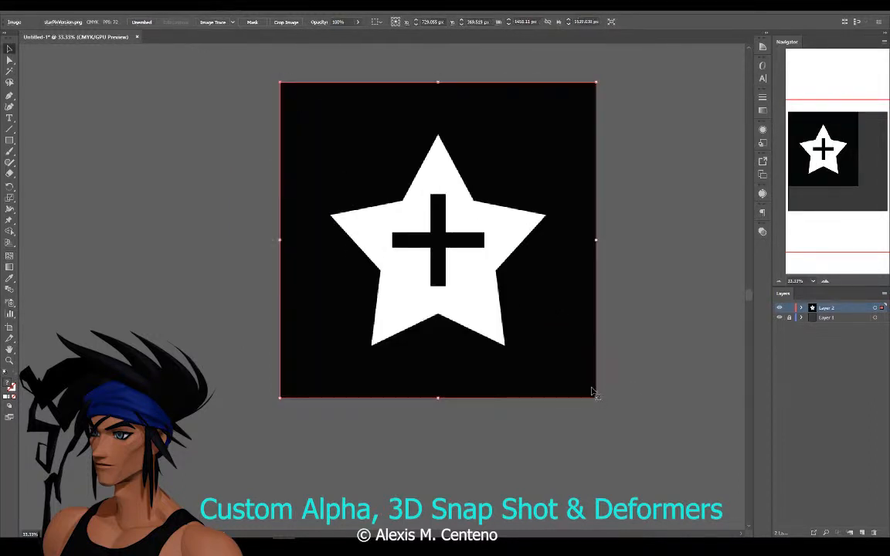
left_click(9, 350)
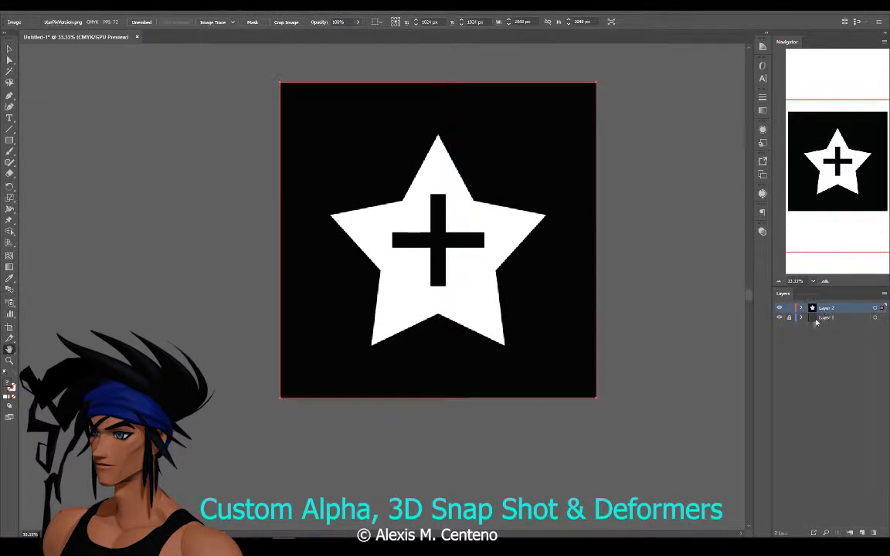
left_click(789, 308)
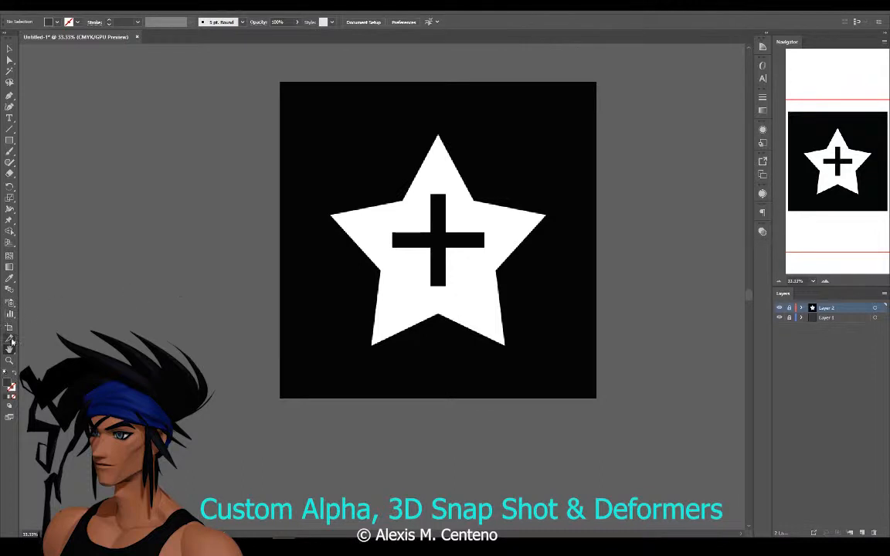
Step: Set the fill color to bright red and activate the Pen tool for tracing the star
left_click_drag(243, 304, 316, 355)
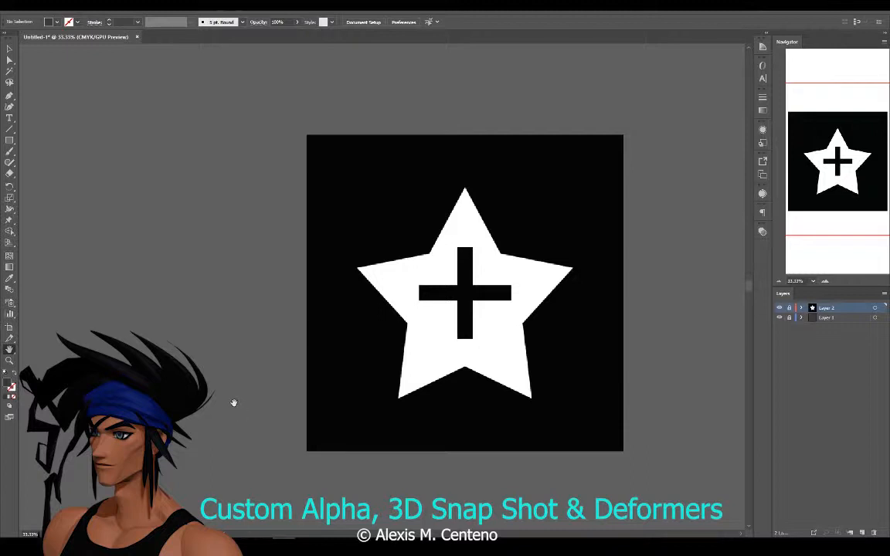
left_click(9, 361)
left_click(458, 247)
left_click(10, 349)
left_click_drag(107, 341, 236, 287)
double_click(8, 384)
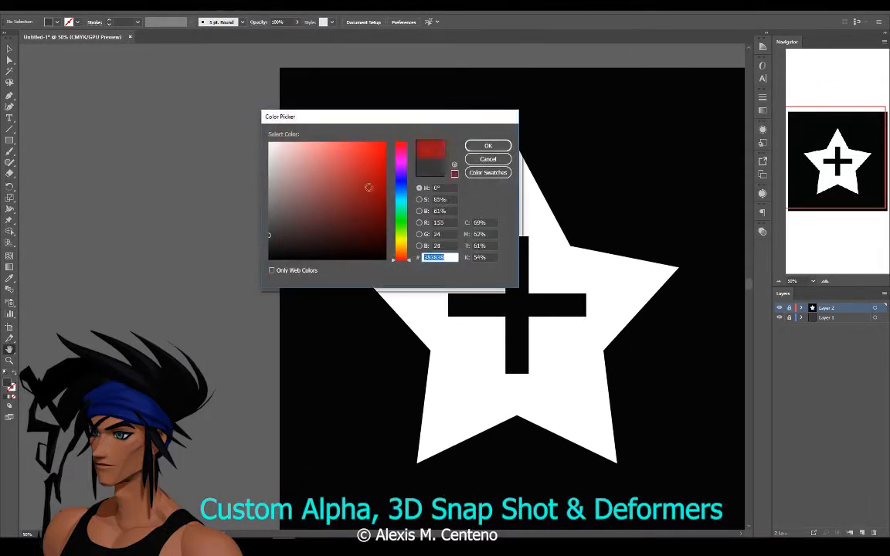
left_click(382, 155)
left_click(488, 145)
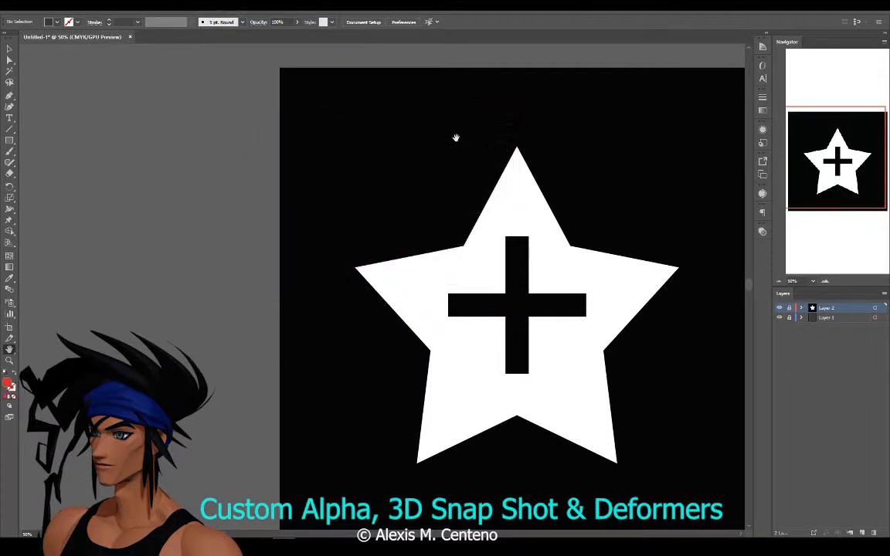
left_click(9, 95)
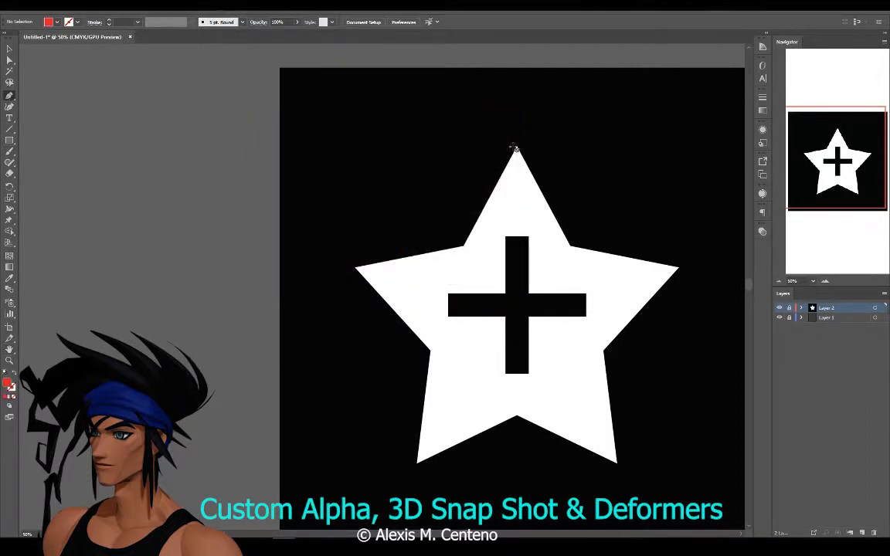
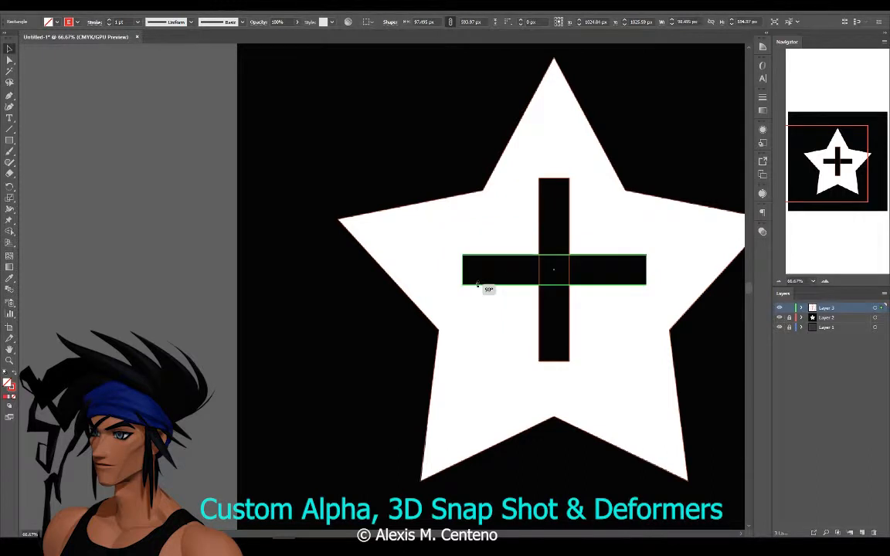
Step: Hide Layer 2, which holds the reference star image behind the red outlines
left_click(10, 60)
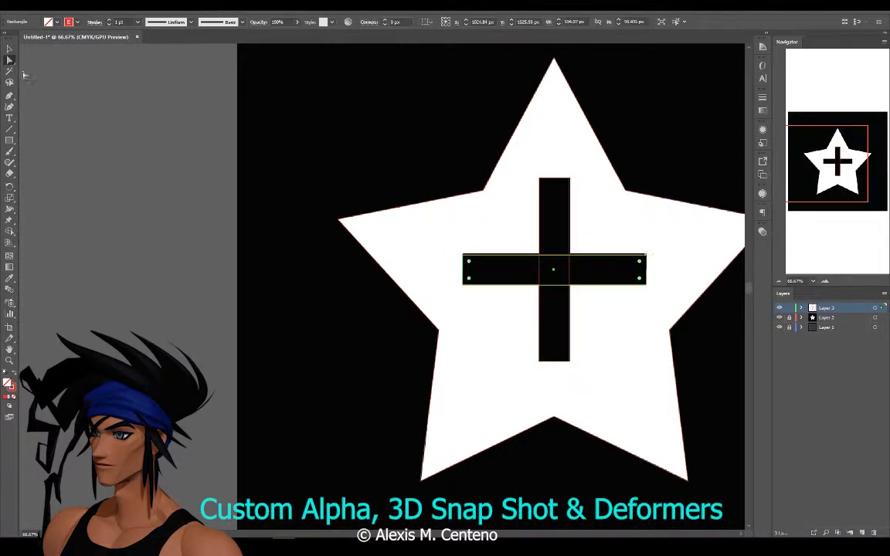
left_click(780, 318)
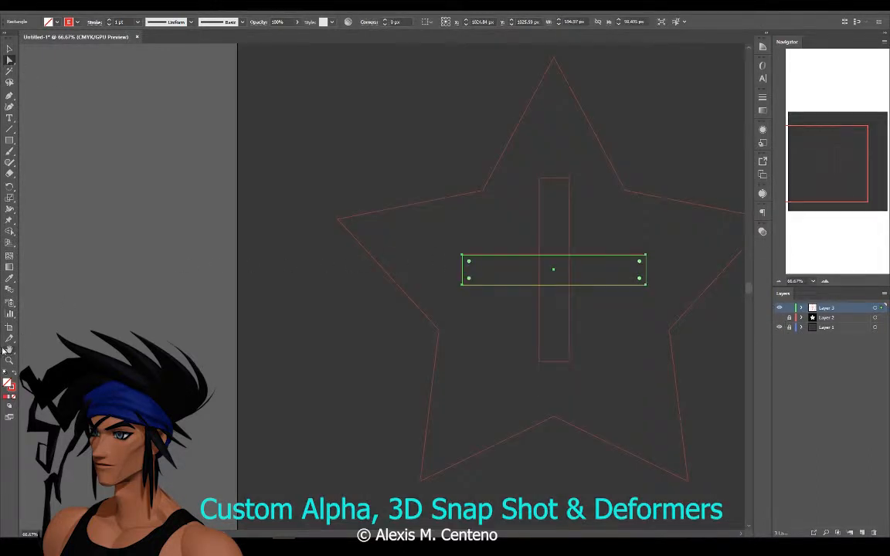
left_click(8, 363)
left_click(429, 356, "alt")
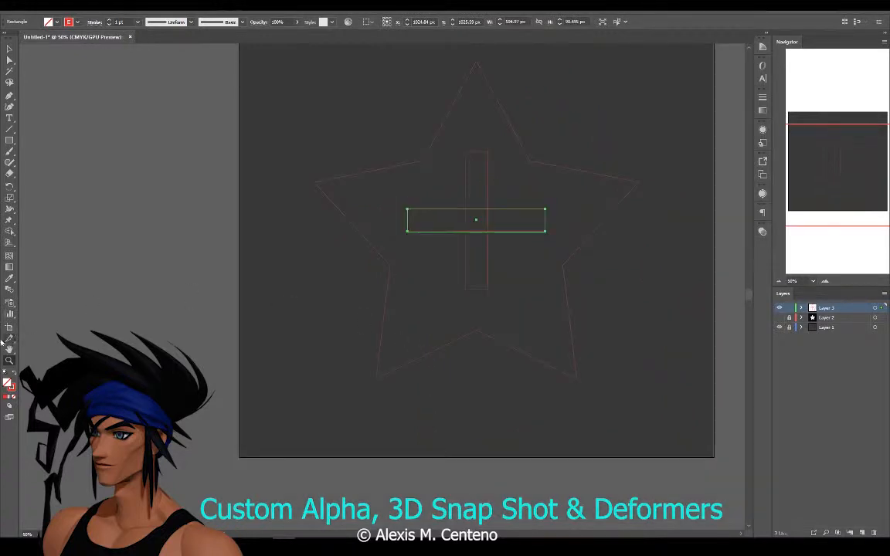
left_click(9, 350)
left_click_drag(24, 343, 65, 392)
Step: Select all star and plus sign paths on Layer 3 and turn them into a Live Paint group
left_click(10, 51)
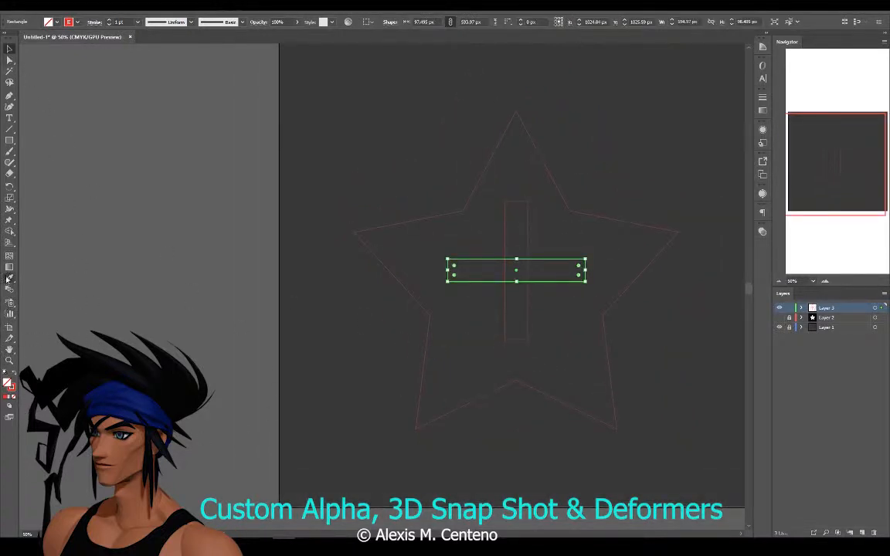
left_click(9, 231)
left_click(47, 243)
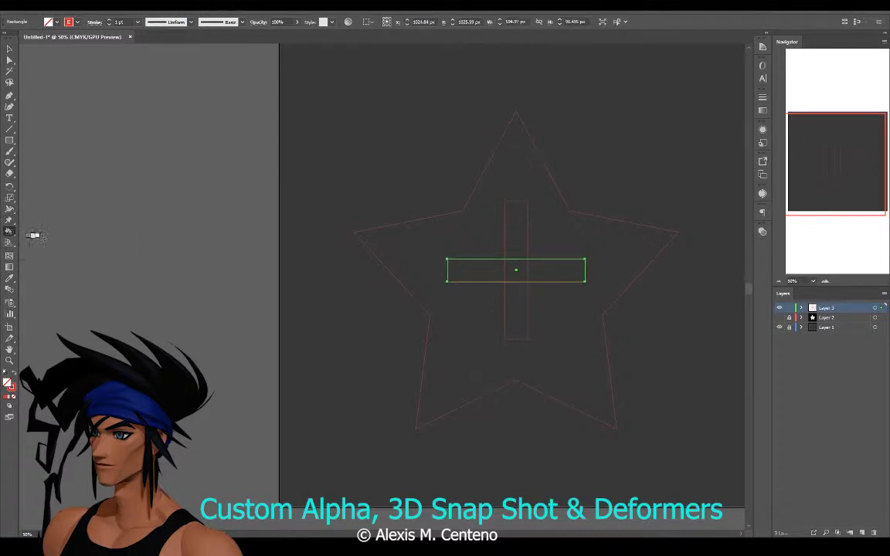
left_click(433, 263)
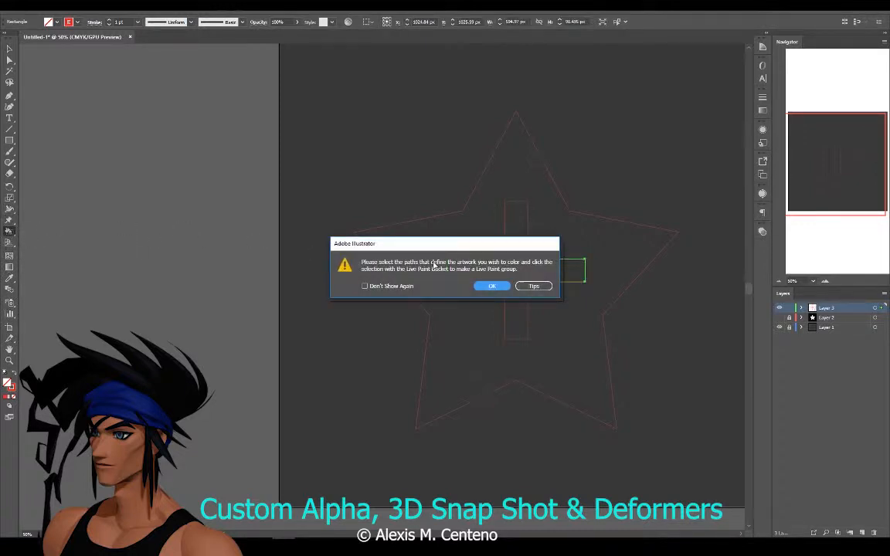
left_click(492, 286)
left_click(874, 307)
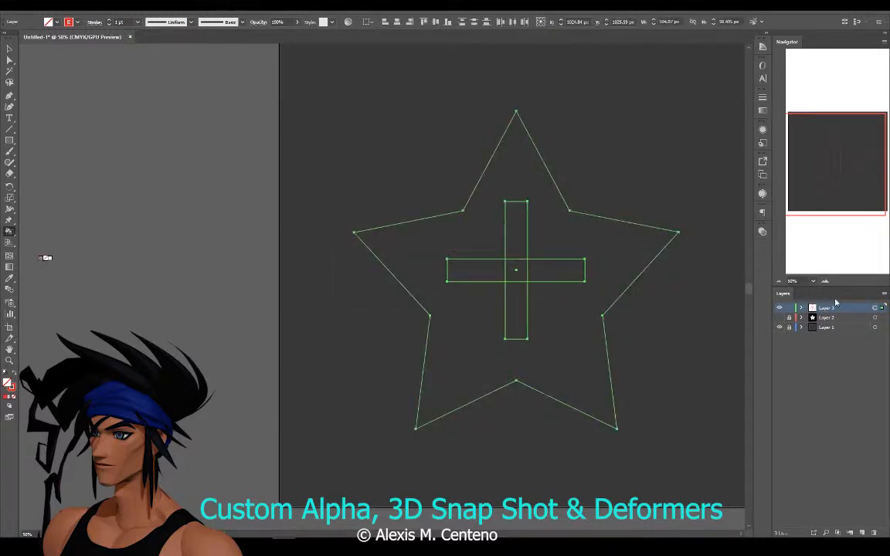
left_click(469, 241)
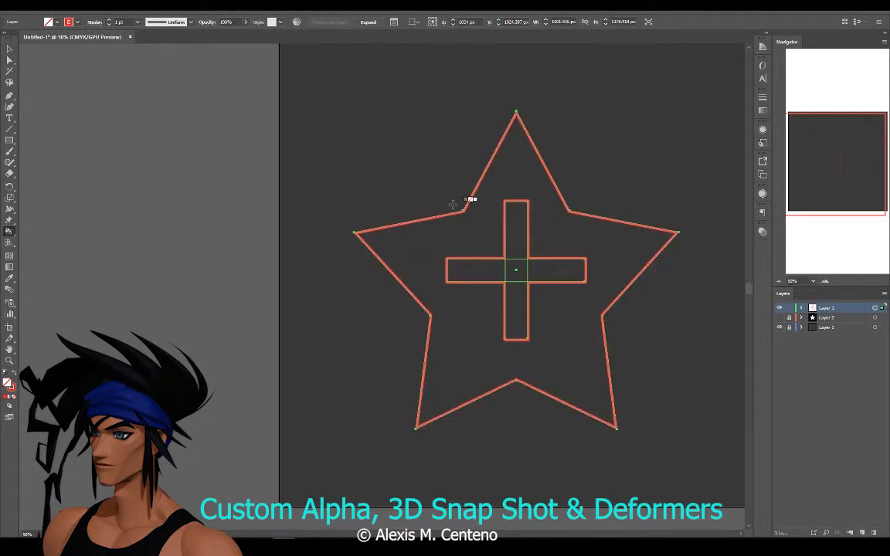
Step: Set the Live Paint group's stroke to None and deselect the group
left_click(12, 389)
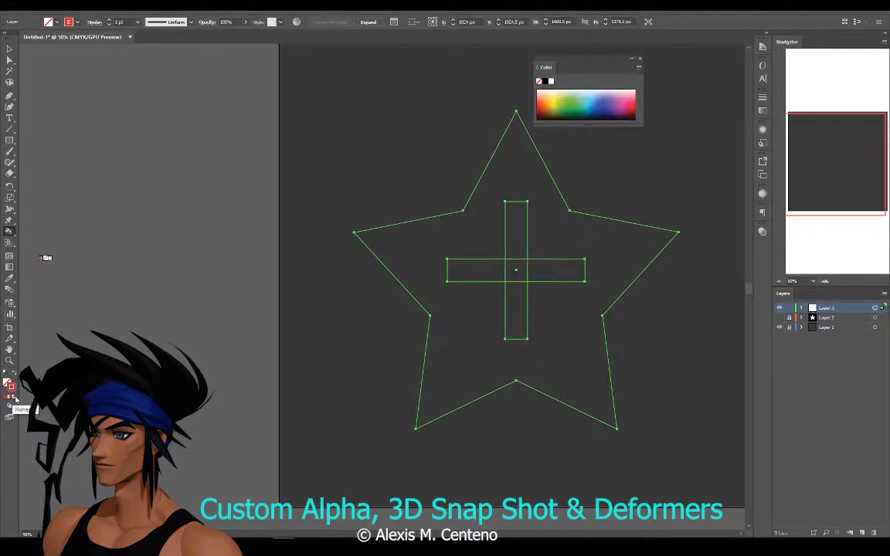
left_click(9, 50)
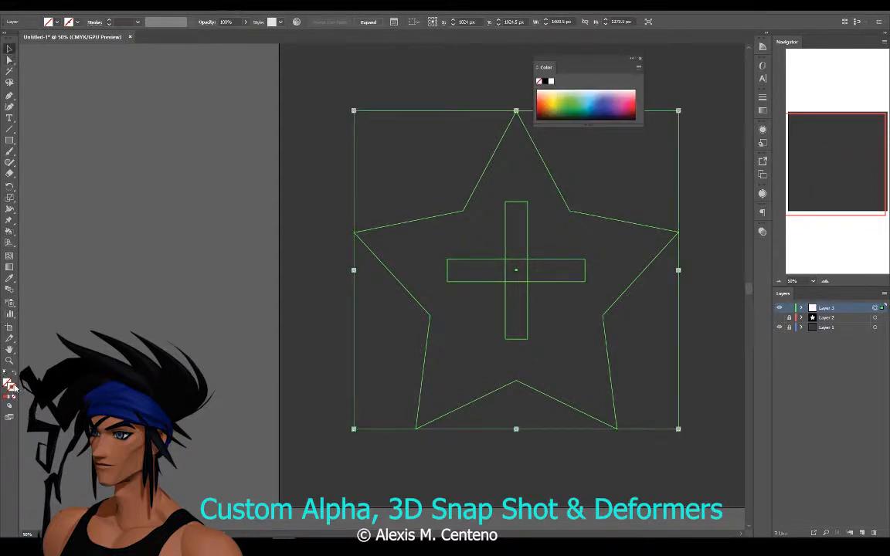
left_click(9, 59)
key("Delete")
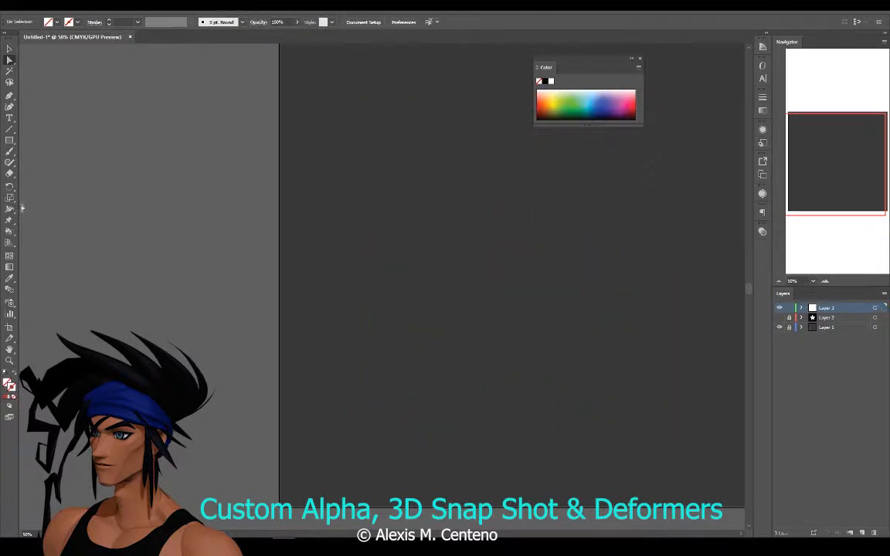
Step: Set the fill color to white and fill the star around the plus sign with the Live Paint Bucket
left_click_drag(302, 211, 264, 114)
left_click(466, 145)
left_click(9, 210)
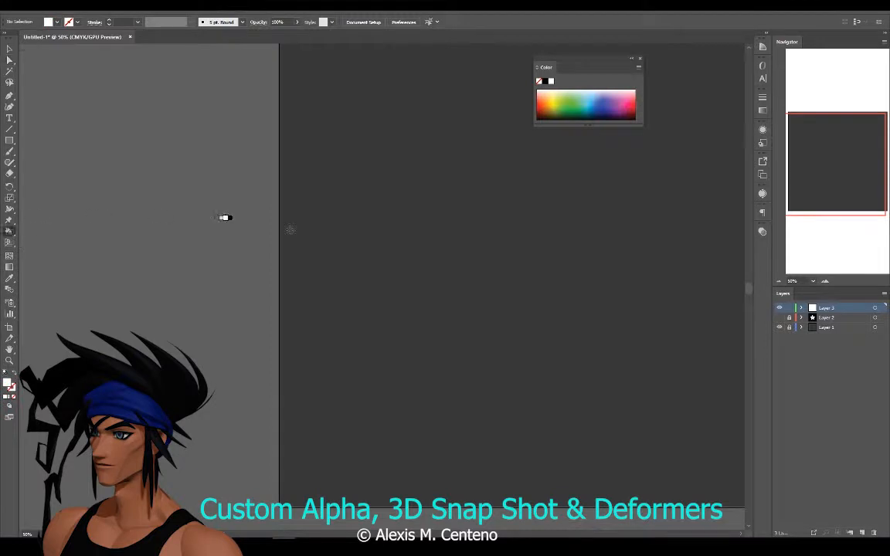
left_click(457, 230)
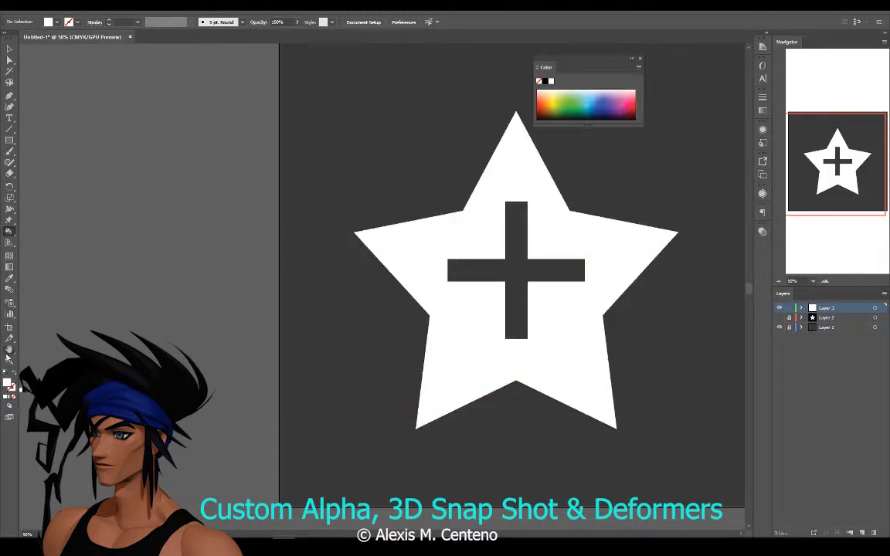
Step: Unlock Layer 1, change its background rectangle's fill from dark grey to black, and close the floating Color panel
left_click(9, 361)
left_click(336, 388, "alt")
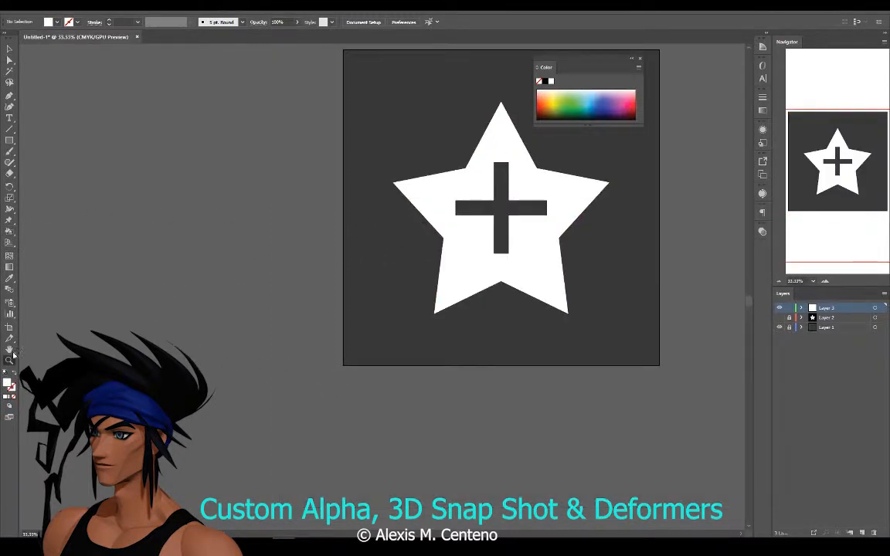
left_click(9, 349)
left_click_drag(179, 322, 159, 382)
left_click(827, 327)
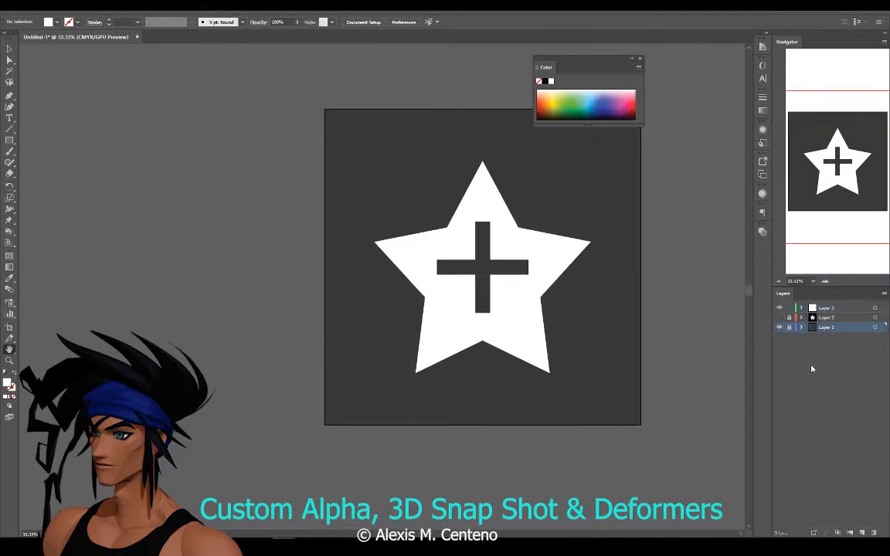
left_click(874, 328)
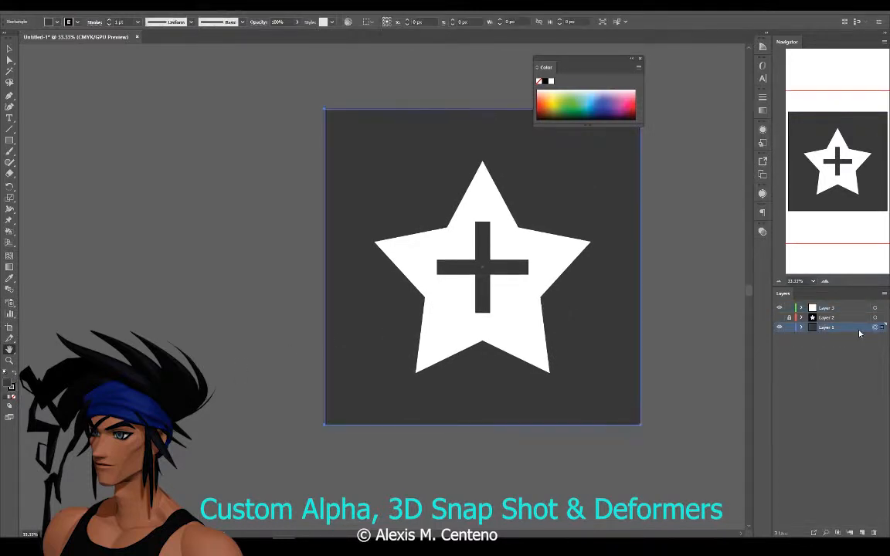
double_click(10, 384)
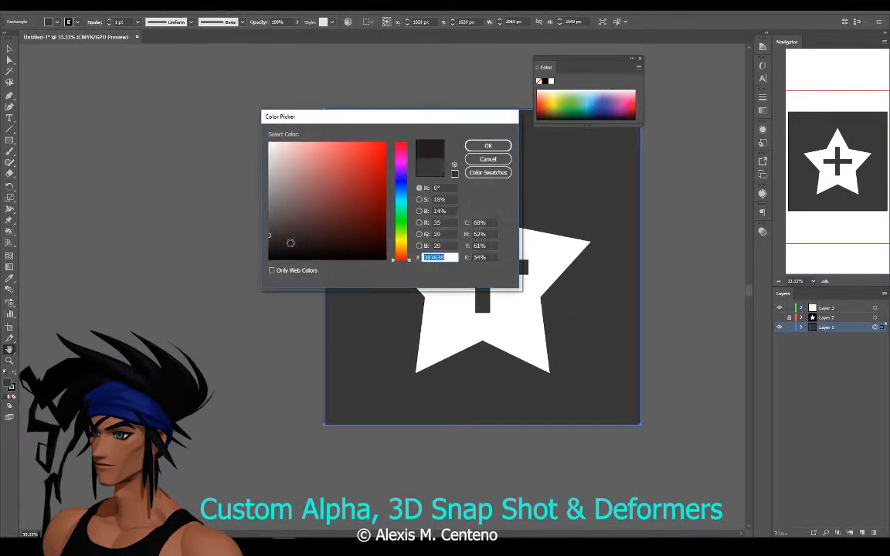
key("Return")
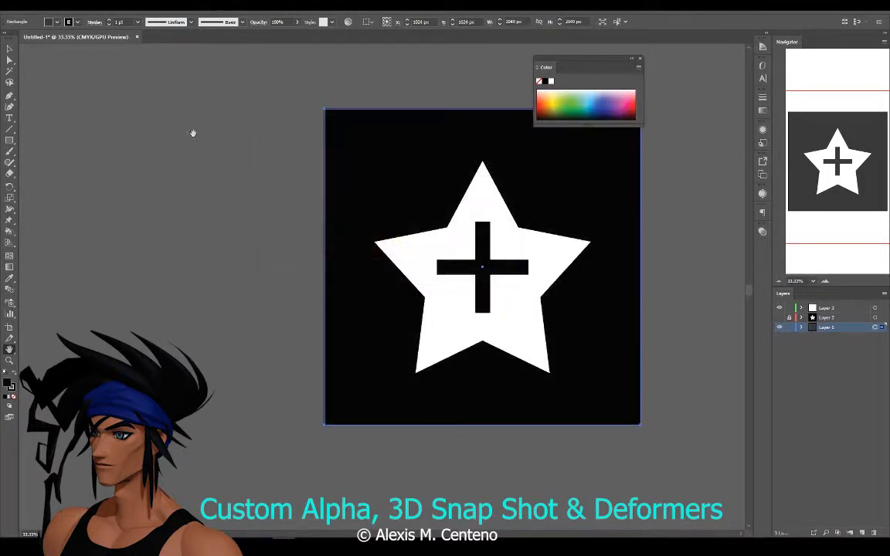
key("v")
left_click(76, 97)
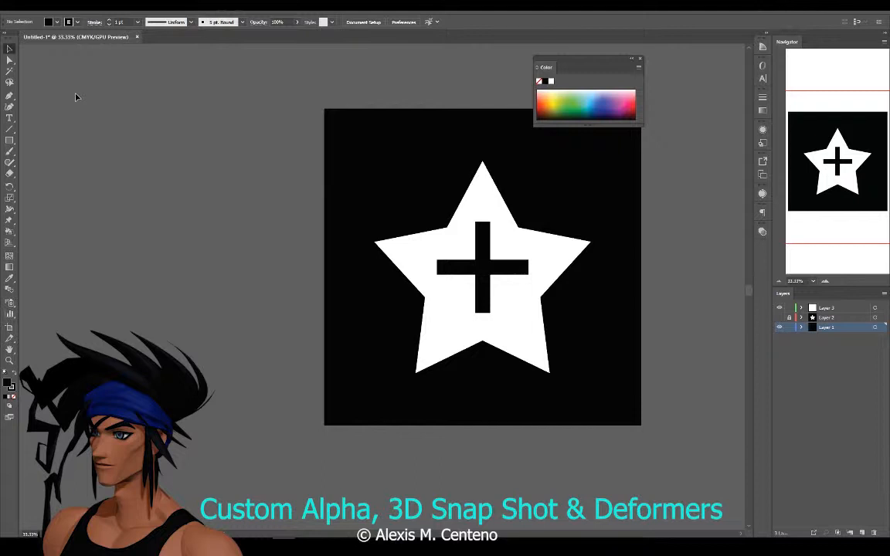
left_click(639, 60)
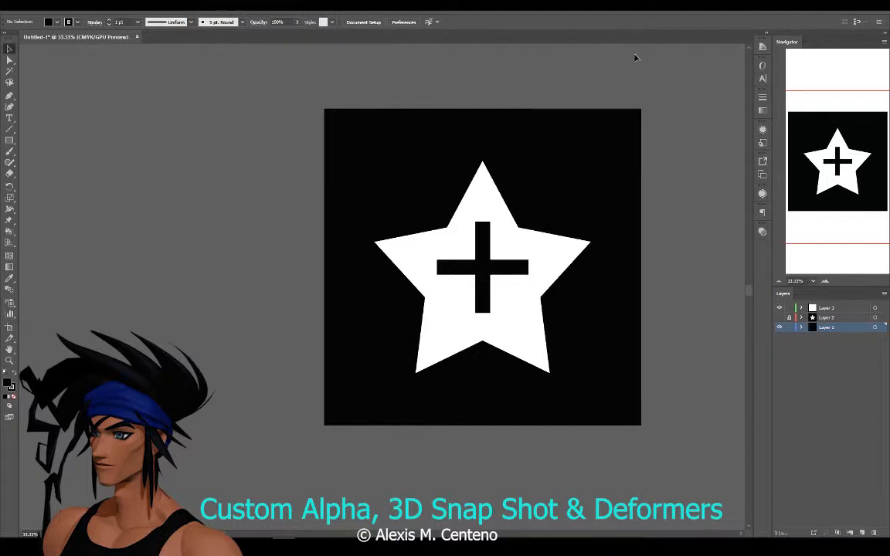
Step: Examine the edges of the finished white star and its plus sign up close
left_click(9, 349)
left_click_drag(345, 350, 358, 372)
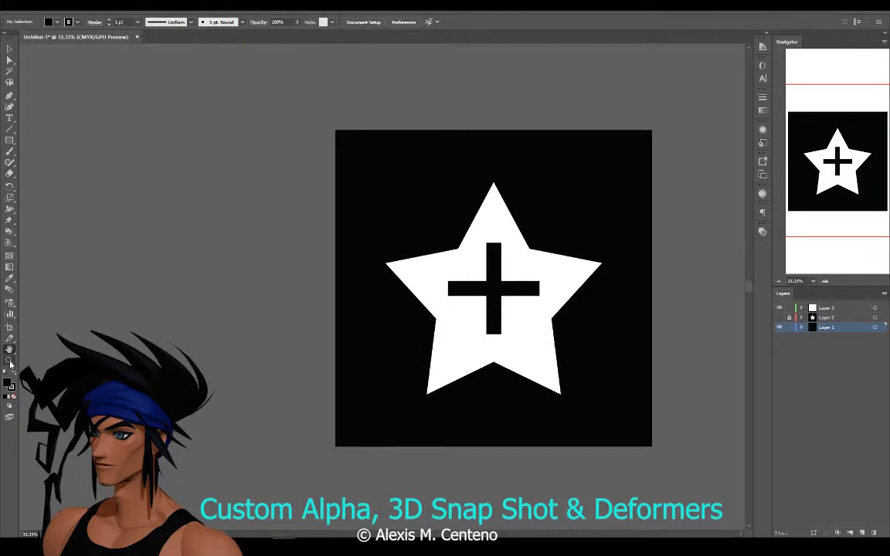
left_click(10, 362)
left_click(457, 242)
left_click(407, 298)
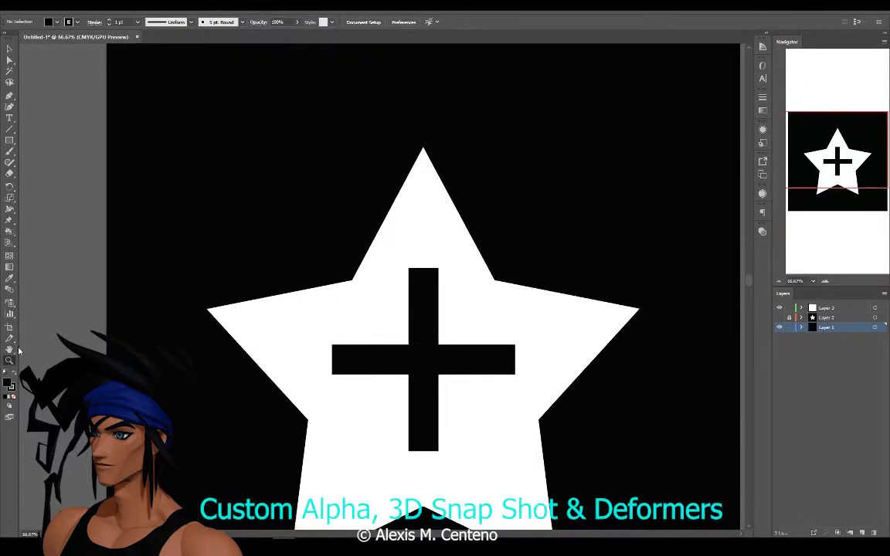
left_click(9, 349)
left_click_drag(138, 369, 244, 268)
left_click_drag(355, 364, 327, 347)
Step: Save the document as the Adobe Illustrator file starVector in the 2019DemoReel folder, accepting the save options
left_click(28, 10)
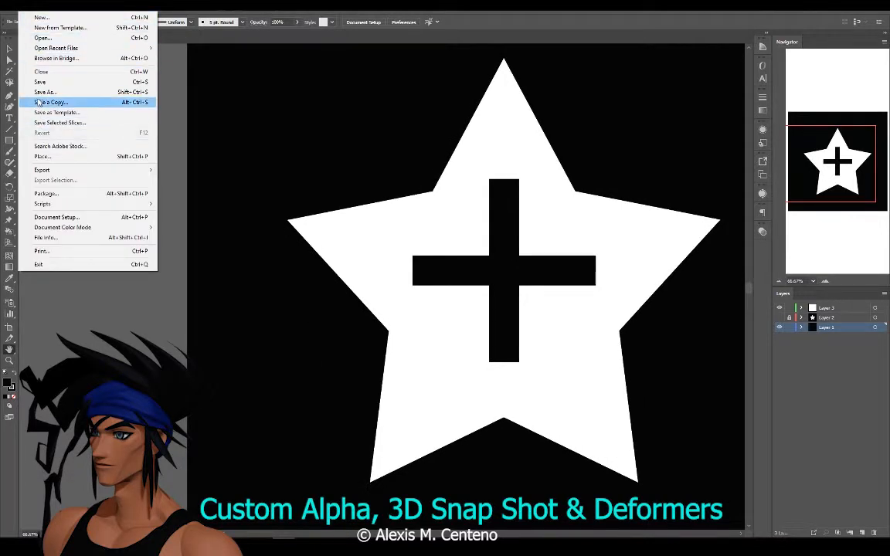
left_click(40, 93)
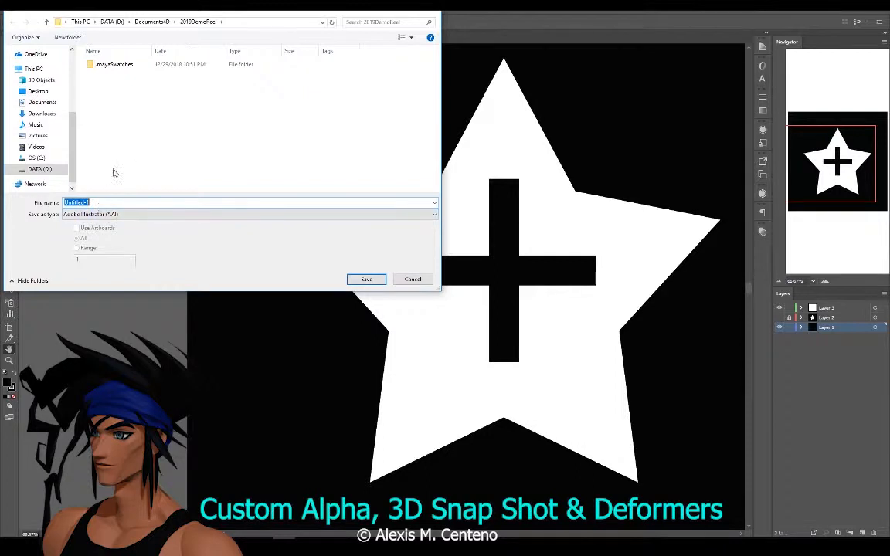
type("st")
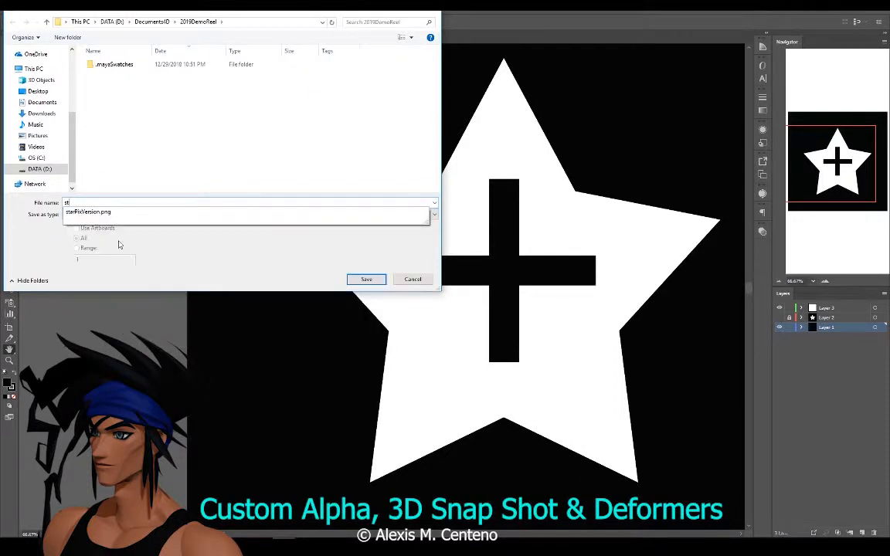
type("arVector")
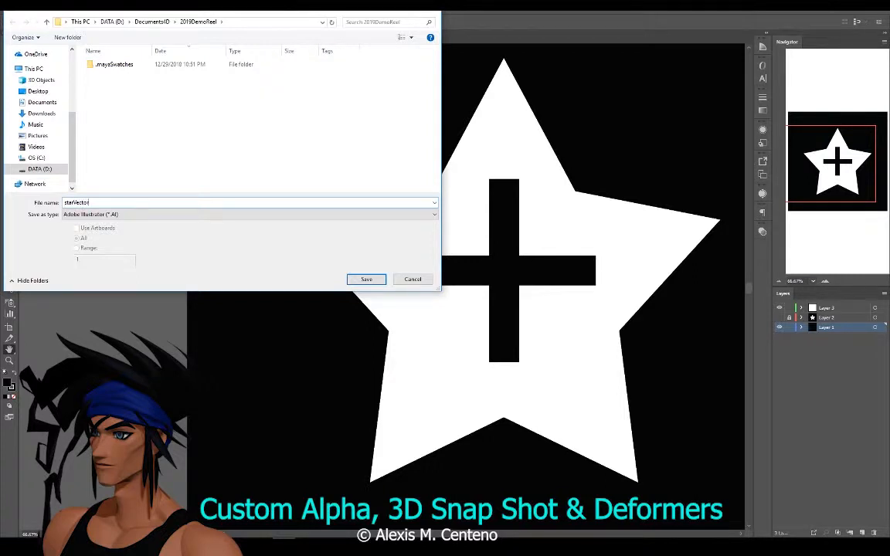
left_click(367, 279)
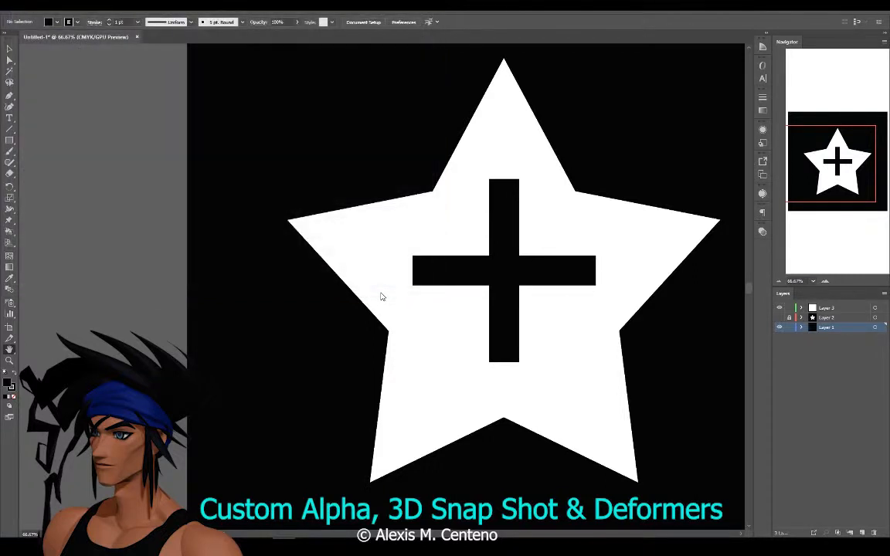
left_click(485, 390)
Step: Export the artwork as the PNG file starVector at High (300 ppi) resolution and quit Illustrator, clearing the clipboard
left_click(9, 4)
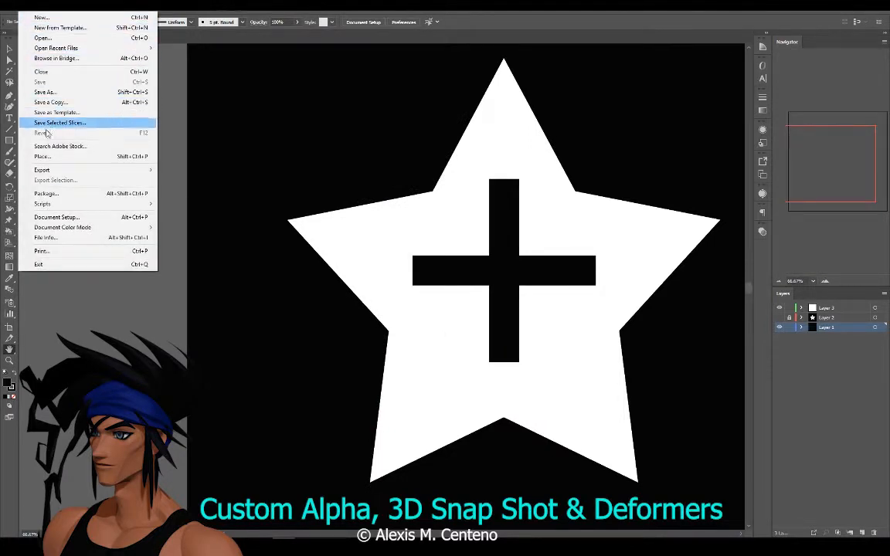
mouse_move(44, 171)
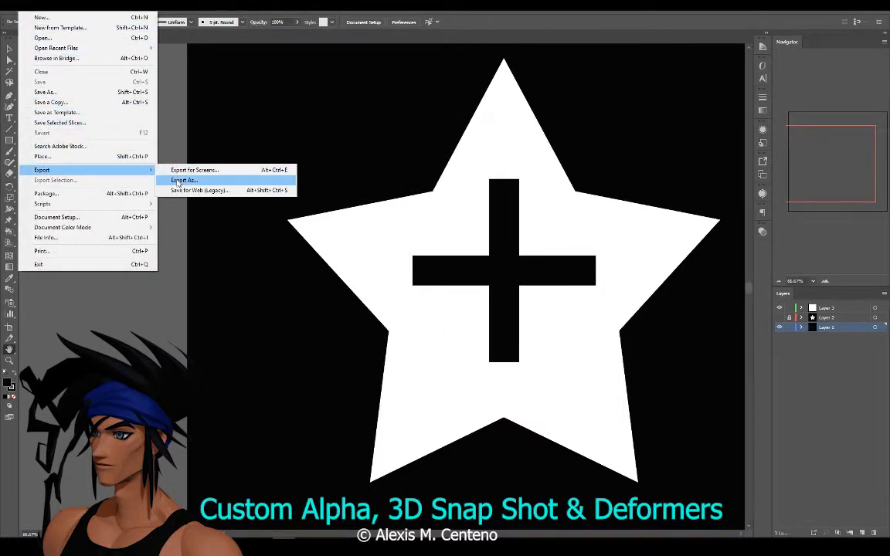
left_click(177, 180)
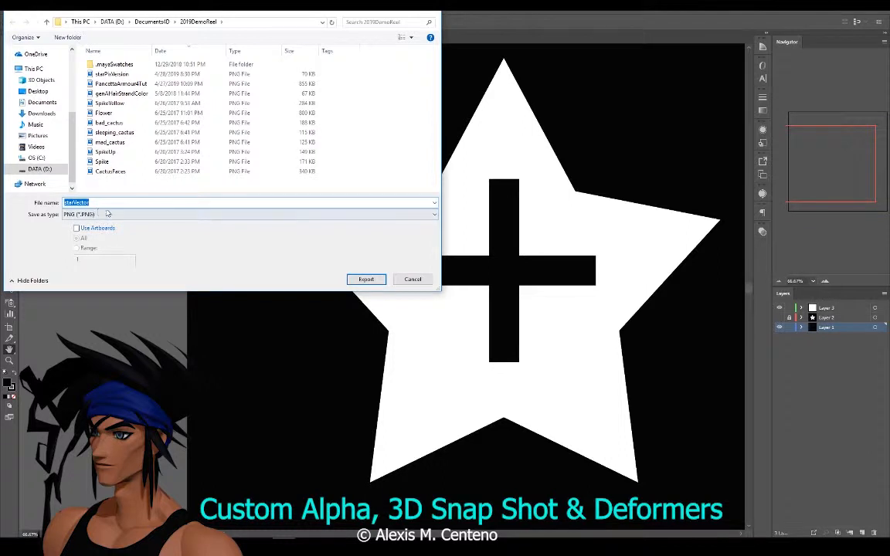
left_click(365, 280)
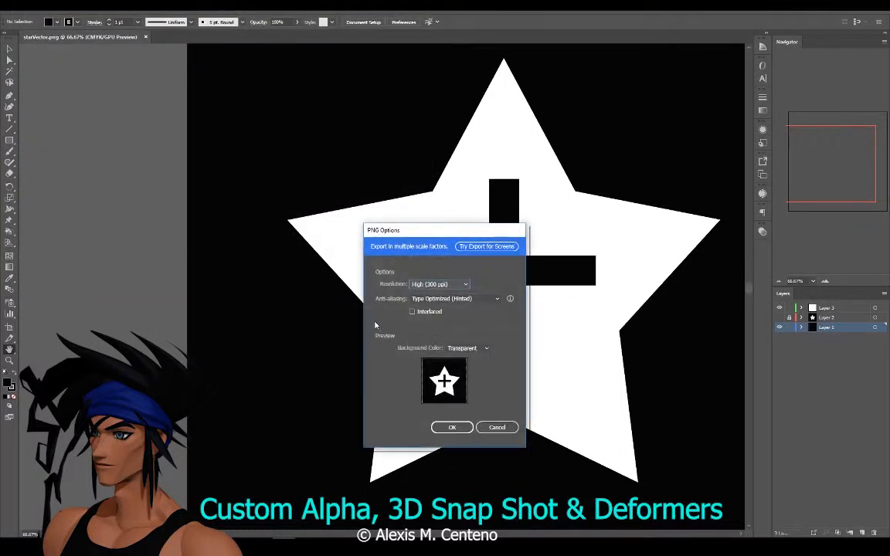
left_click(452, 428)
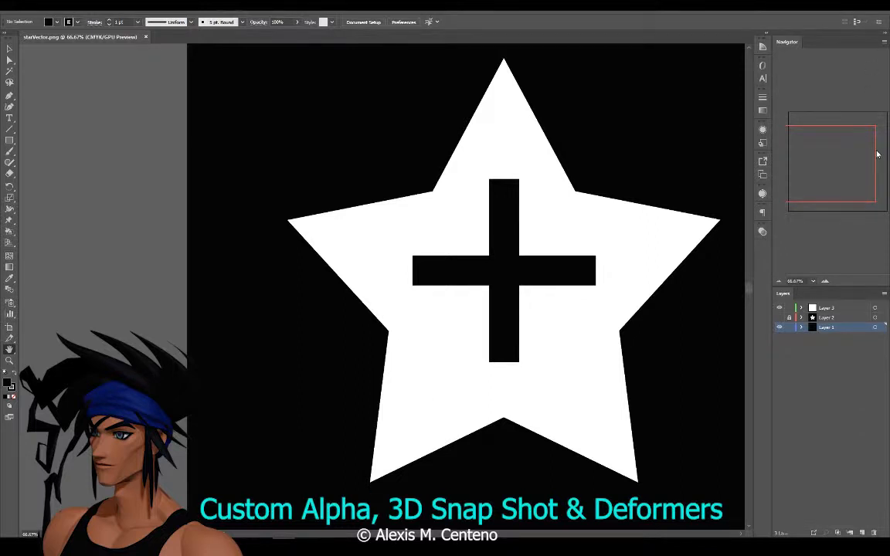
left_click(866, 12)
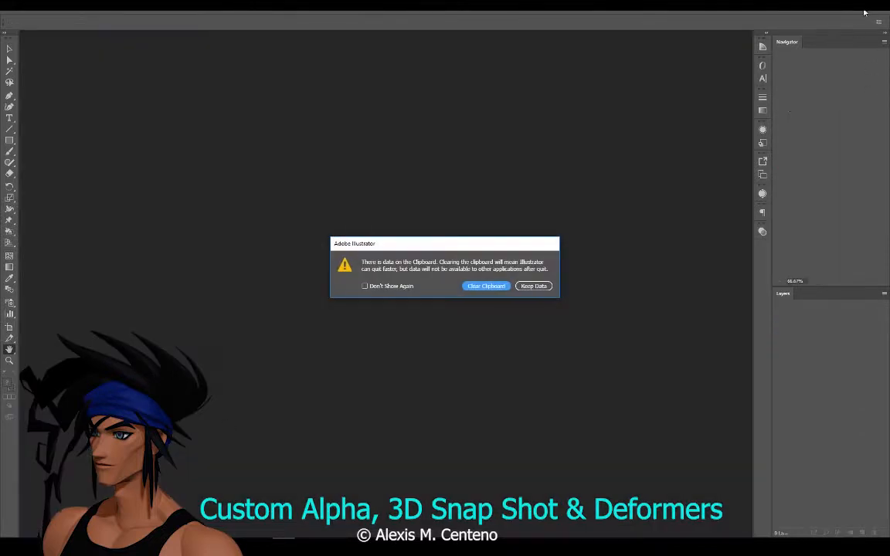
left_click(488, 287)
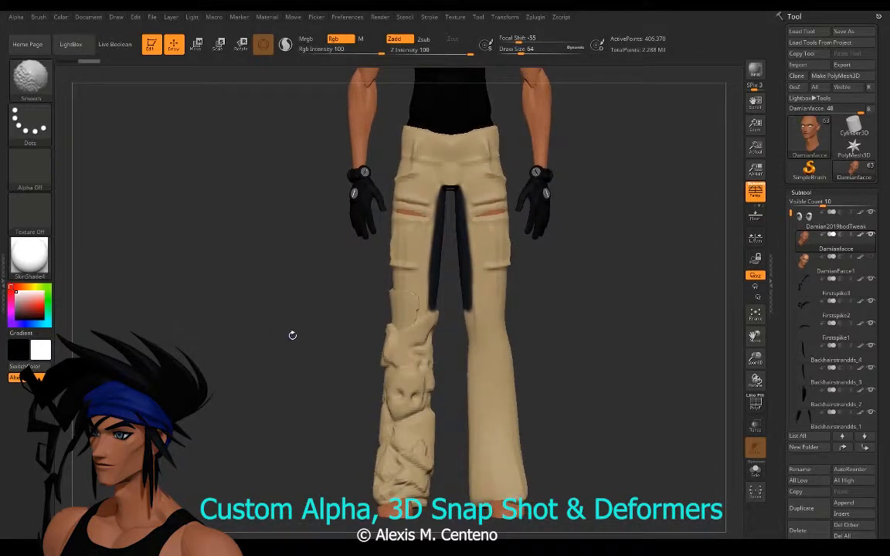
Step: In ZBrush, switch the active tool to the PolyMesh3D star and centre it in the canvas
left_click(849, 148)
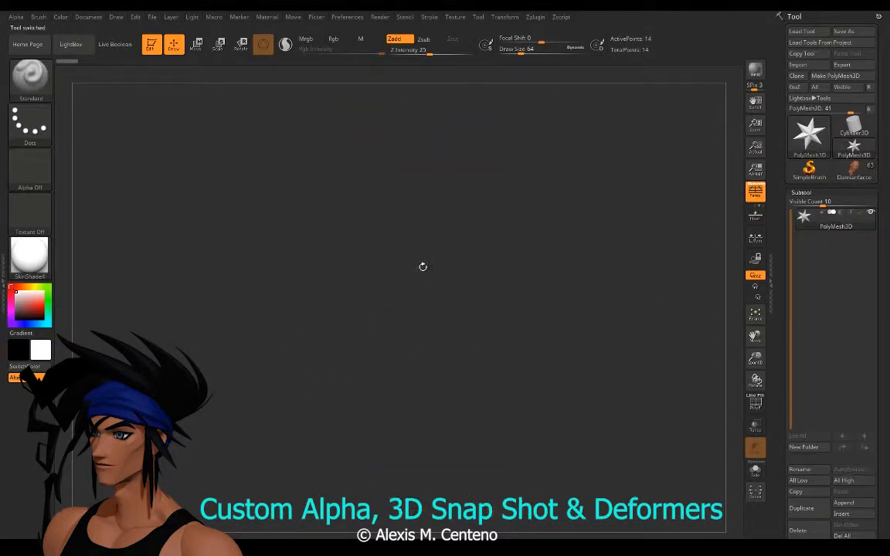
left_click_drag(398, 309, 407, 340)
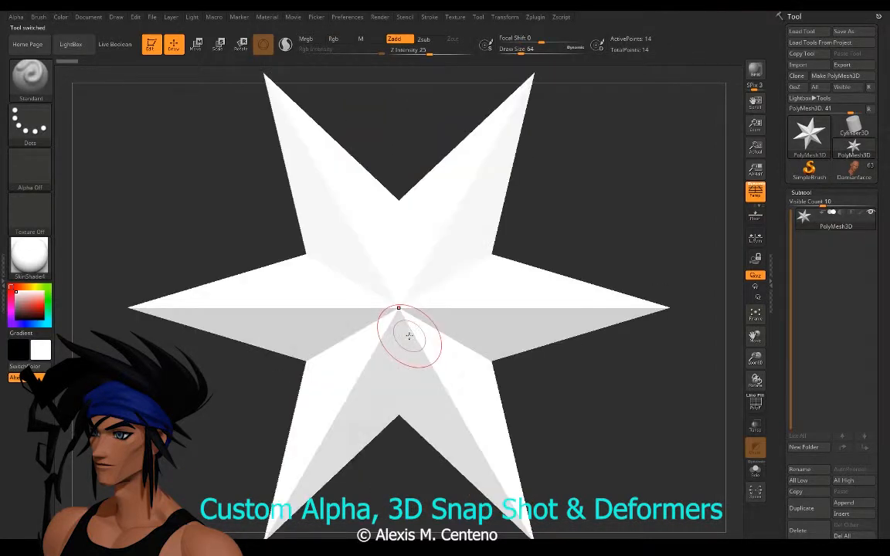
left_click_drag(225, 409, 244, 365, "alt")
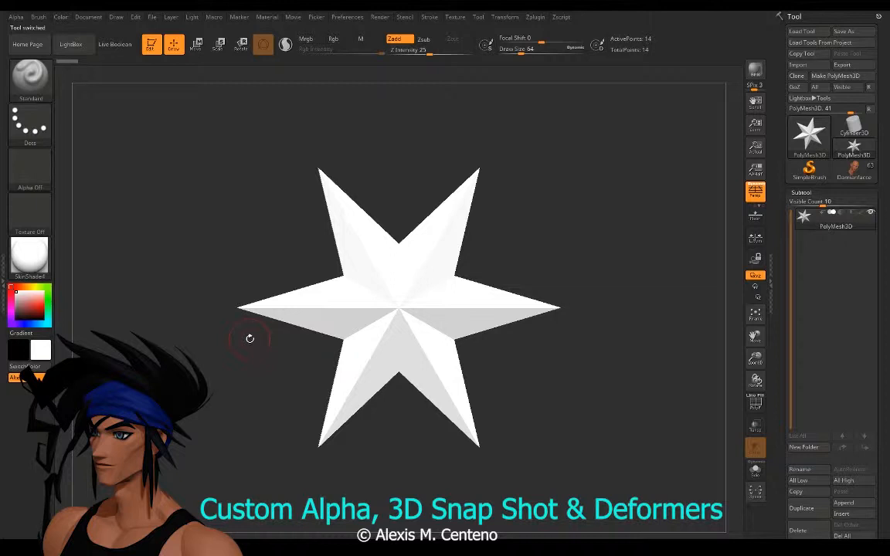
left_click_drag(192, 378, 216, 379, "alt")
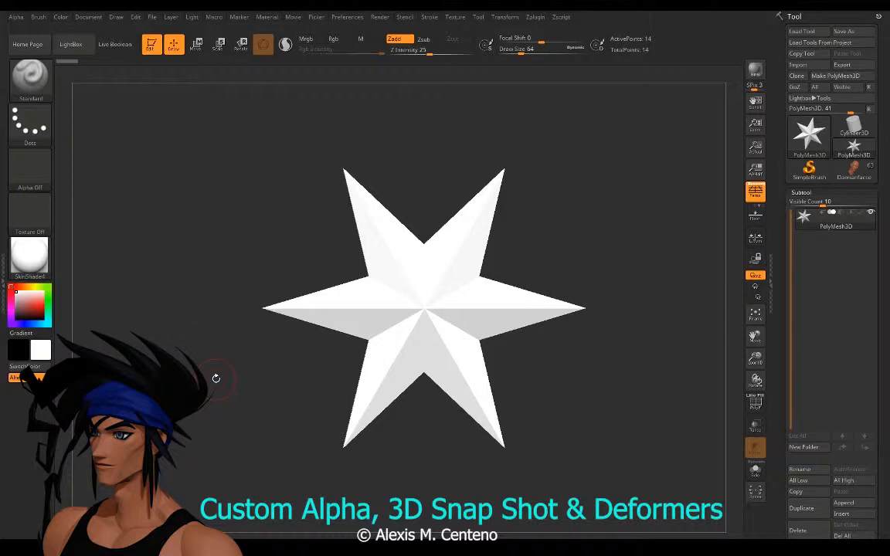
Step: Import the starVector PNG from the 2019DemoReel folder as a texture and add it to Spotlight
left_click(453, 18)
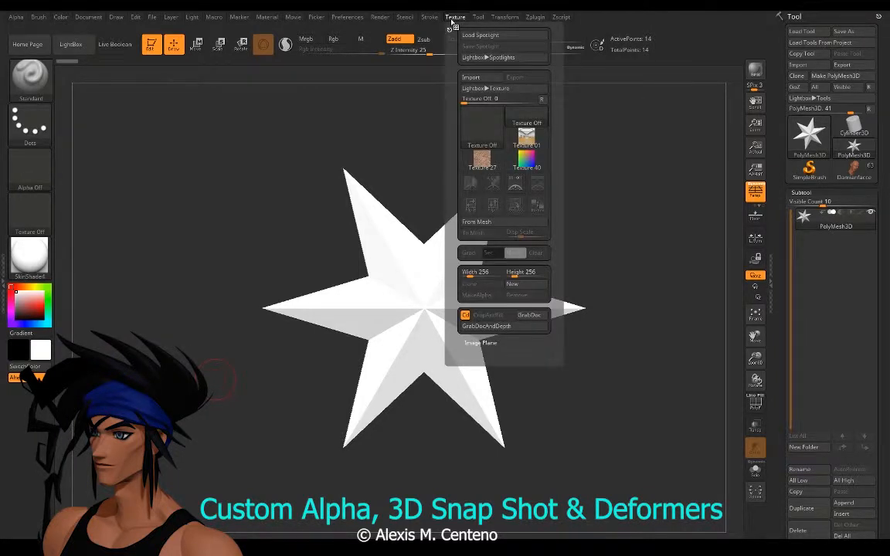
left_click(471, 77)
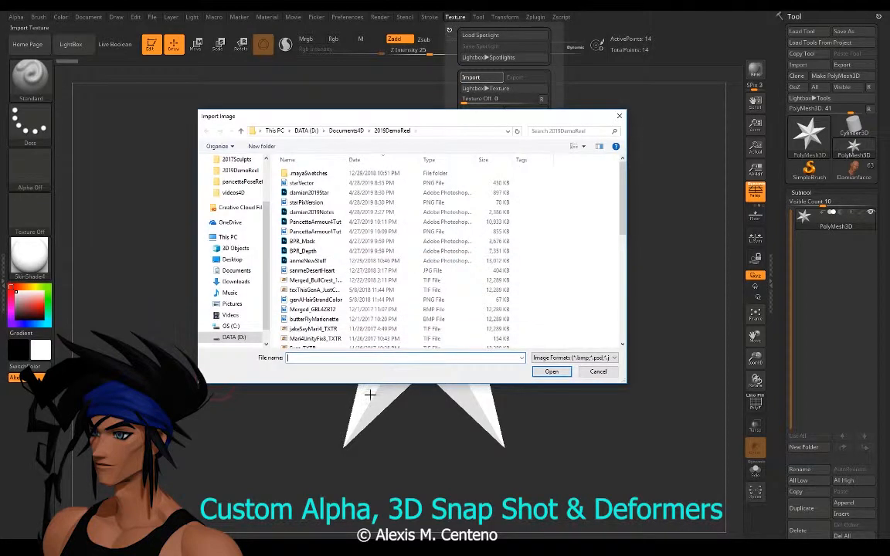
left_click(301, 182)
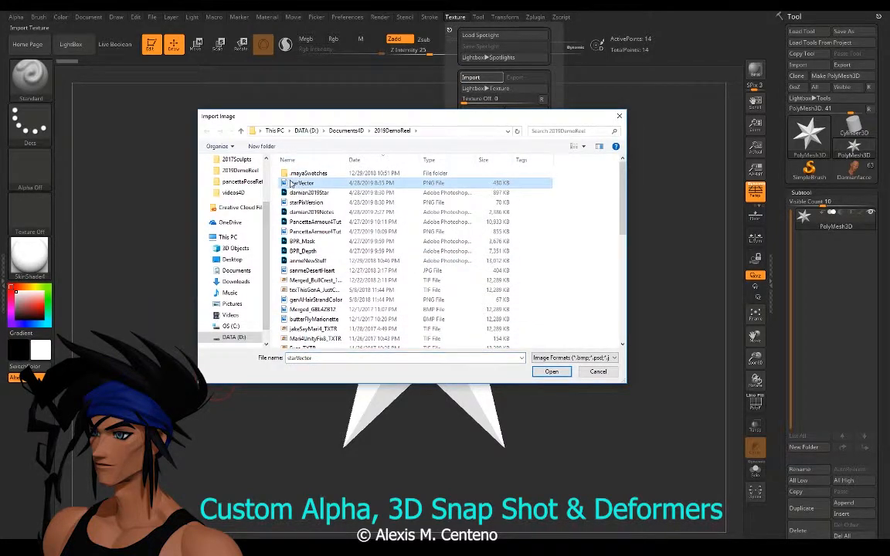
left_click(551, 371)
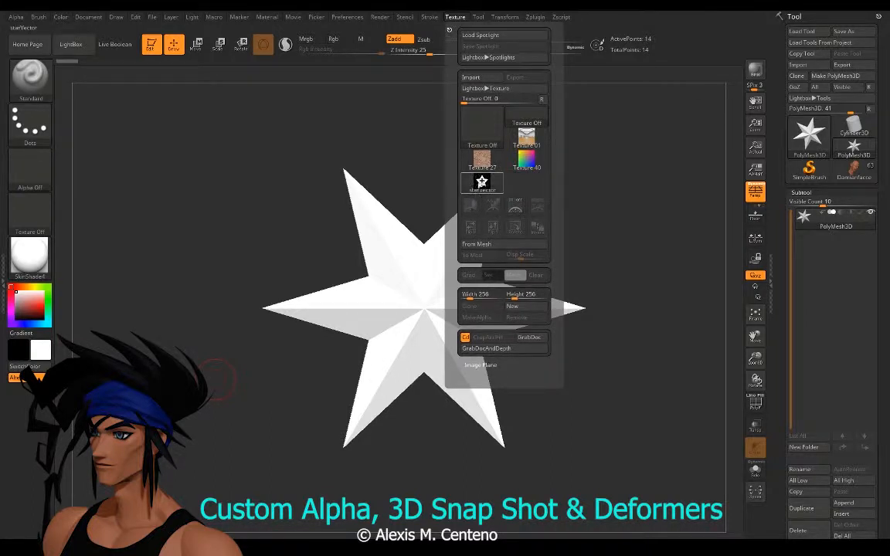
left_click(482, 183)
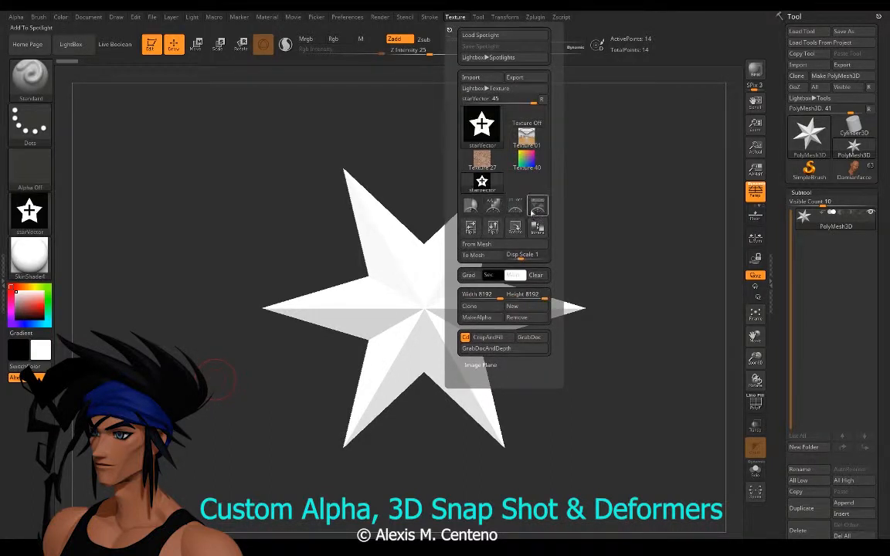
left_click(535, 209)
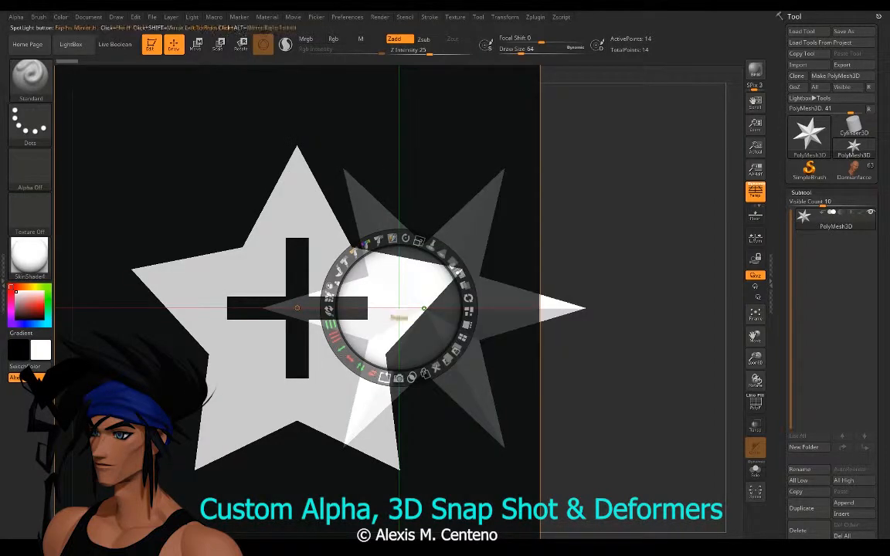
Step: Centre the Spotlight star image over the PolyMesh3D star and create a new subtool from it with Snapshot3D
left_click_drag(392, 307, 547, 287)
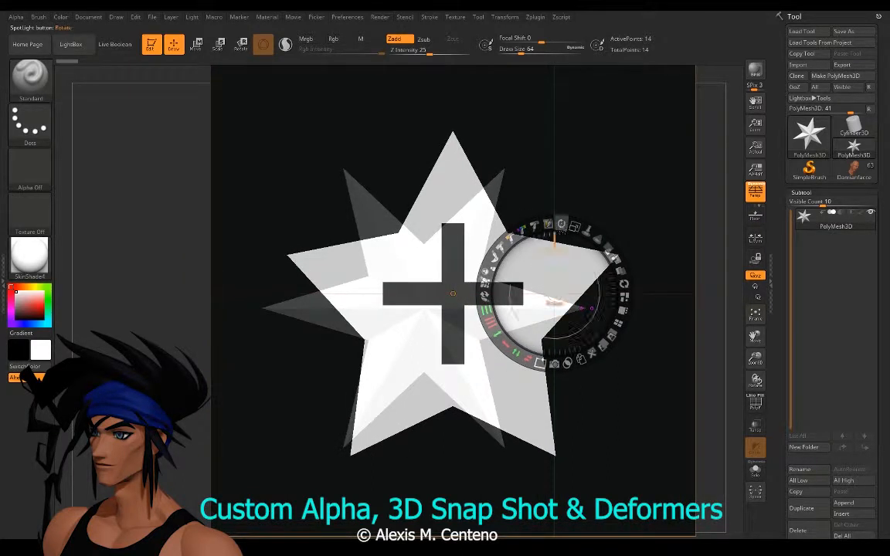
left_click_drag(553, 297, 397, 311)
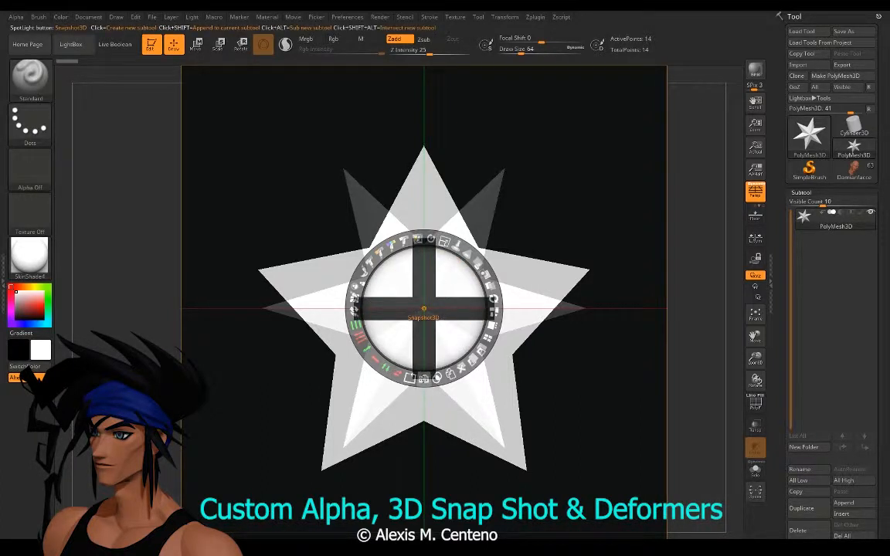
left_click(431, 390)
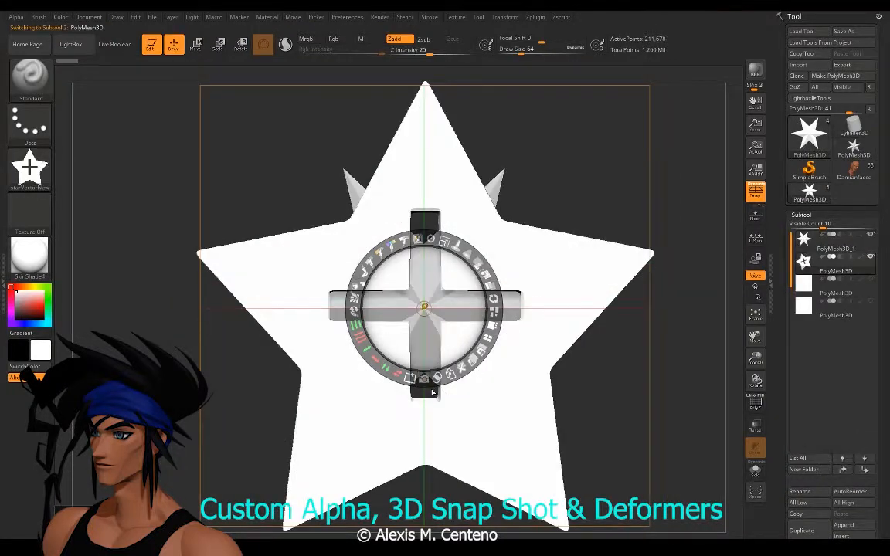
Step: Move the Spotlight image off the new 3D star and turn Spotlight off
mouse_move(253, 180)
left_mouse_down()
mouse_move(232, 199)
mouse_move(240, 180)
left_mouse_up()
left_click_drag(147, 307, 261, 292)
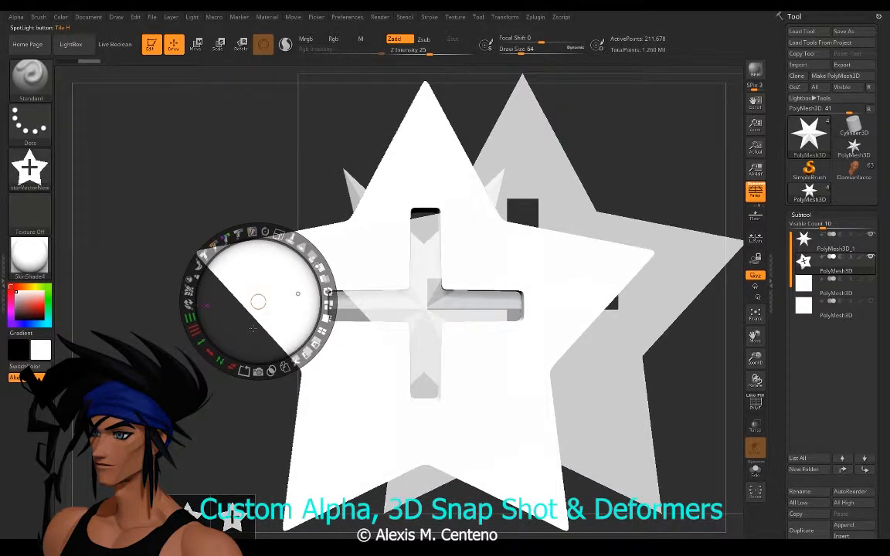
key("shift+z")
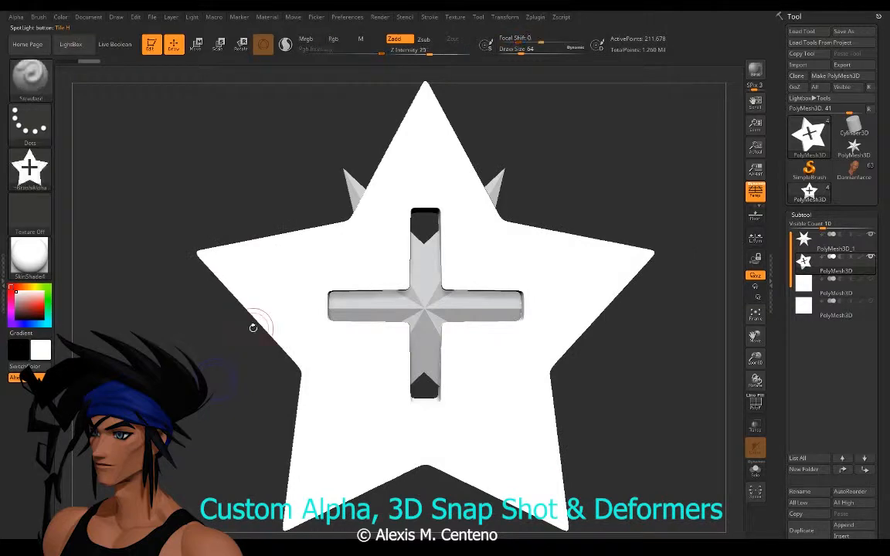
Step: Change the material to MatCap Red Wax
left_click_drag(229, 198, 161, 189)
left_click(22, 268)
left_click(132, 207)
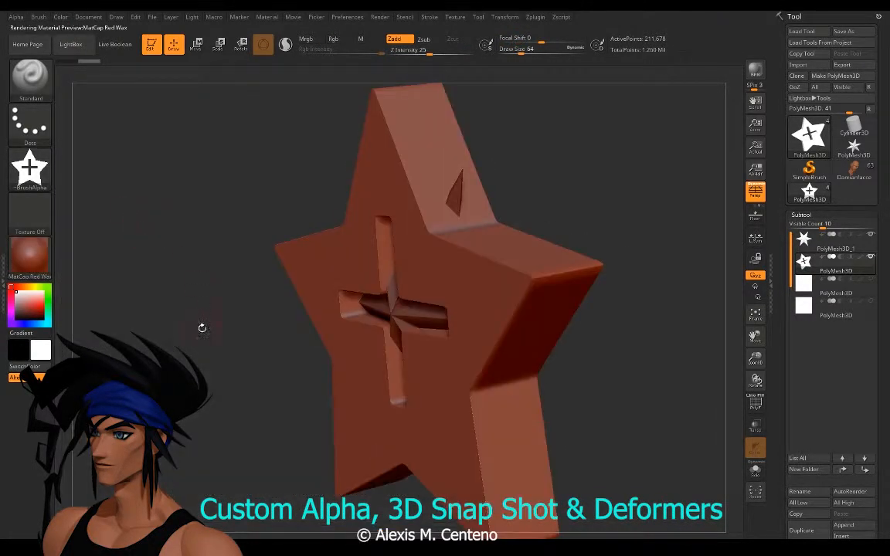
right_click_drag(207, 337, 181, 311, "ctrl")
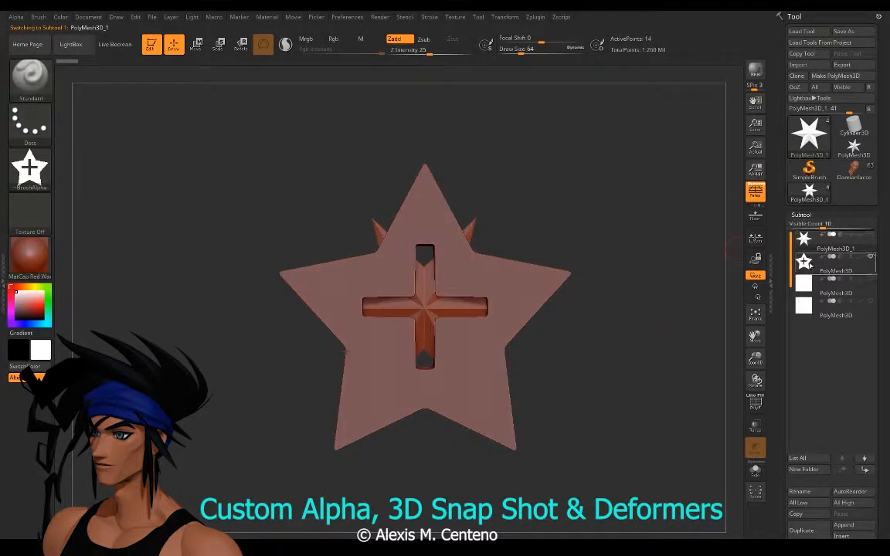
Step: Select the snapshot star's subtool, duplicate it, and make the original star subtool active again
left_click(813, 265)
left_click_drag(622, 359, 248, 367)
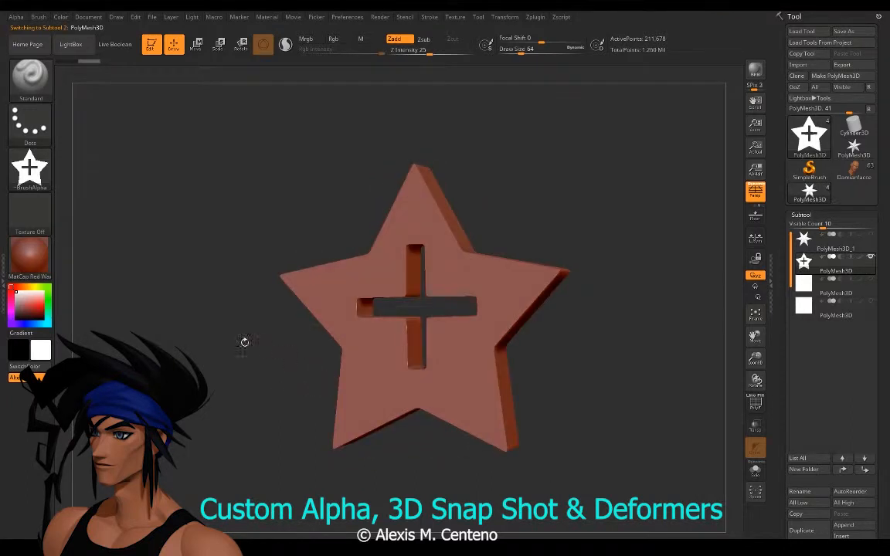
right_click_drag(219, 309, 192, 368, "ctrl")
mouse_move(208, 359)
left_mouse_down()
mouse_move(212, 312)
mouse_move(214, 350)
mouse_move(211, 341)
left_mouse_up()
right_click_drag(202, 313, 240, 352, "ctrl")
mouse_move(239, 352)
left_mouse_down()
mouse_move(231, 355)
mouse_move(252, 360)
mouse_move(253, 343)
left_mouse_up()
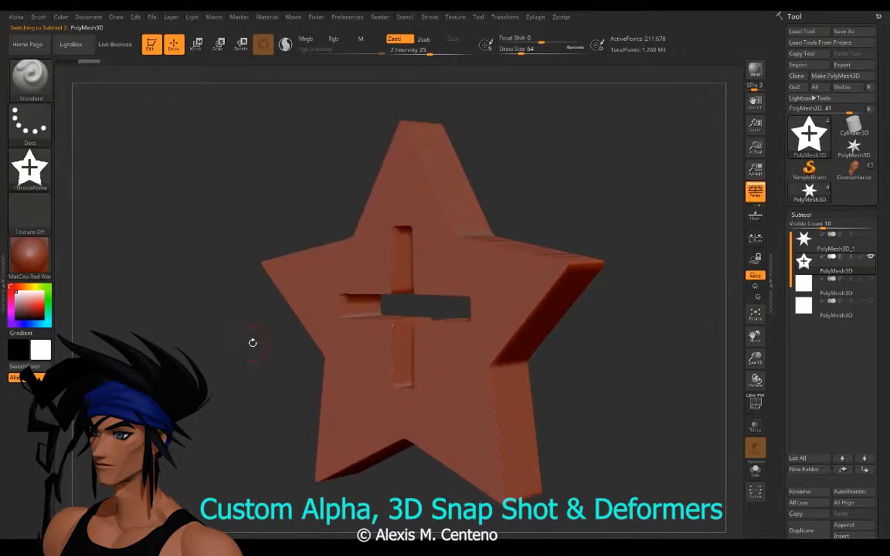
left_click(796, 530)
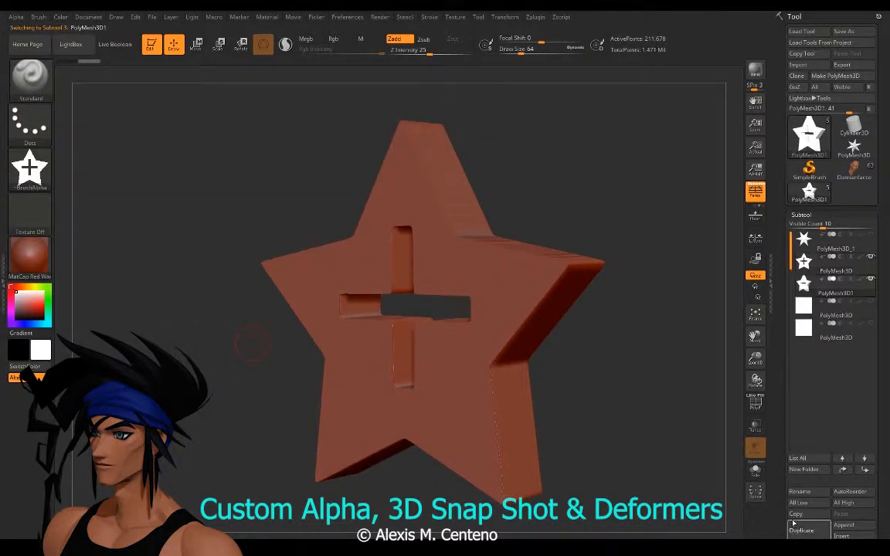
left_click(804, 262)
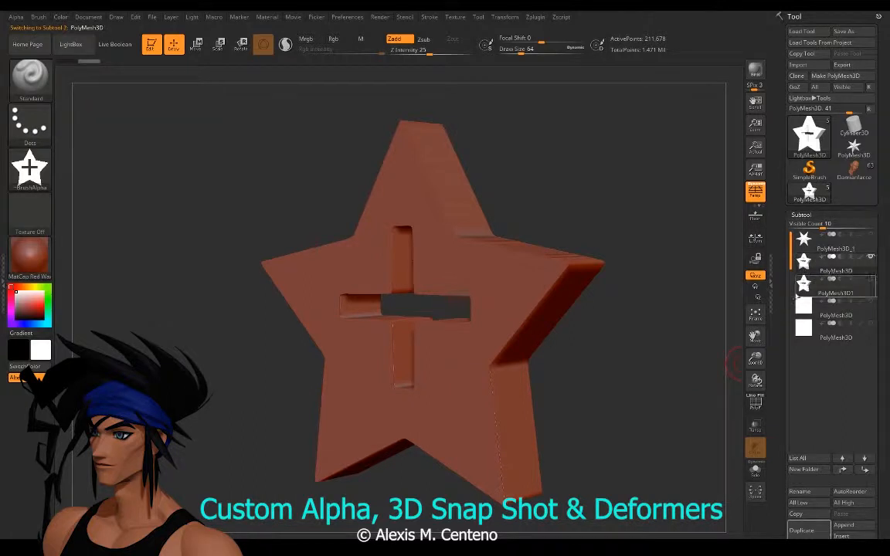
Step: Open the Crease settings of the active star subtool's geometry
left_click_drag(783, 366, 787, 282)
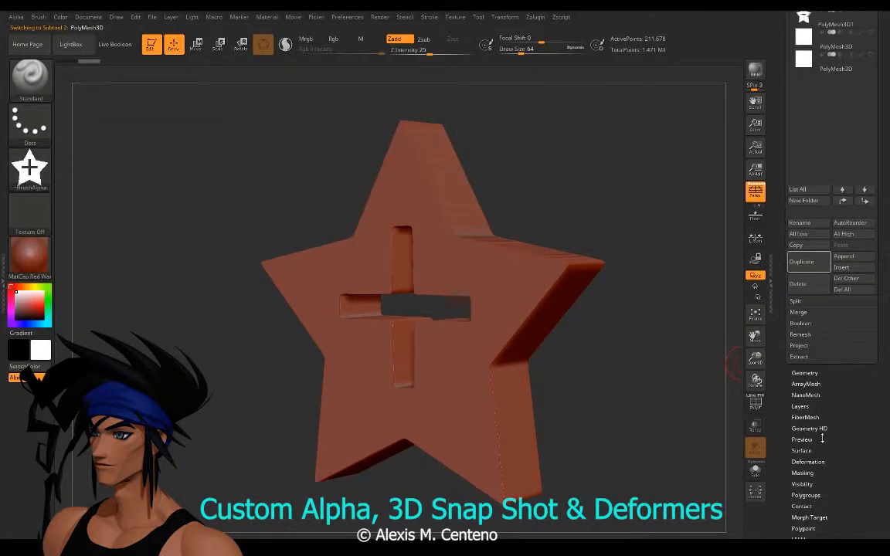
left_click(792, 373)
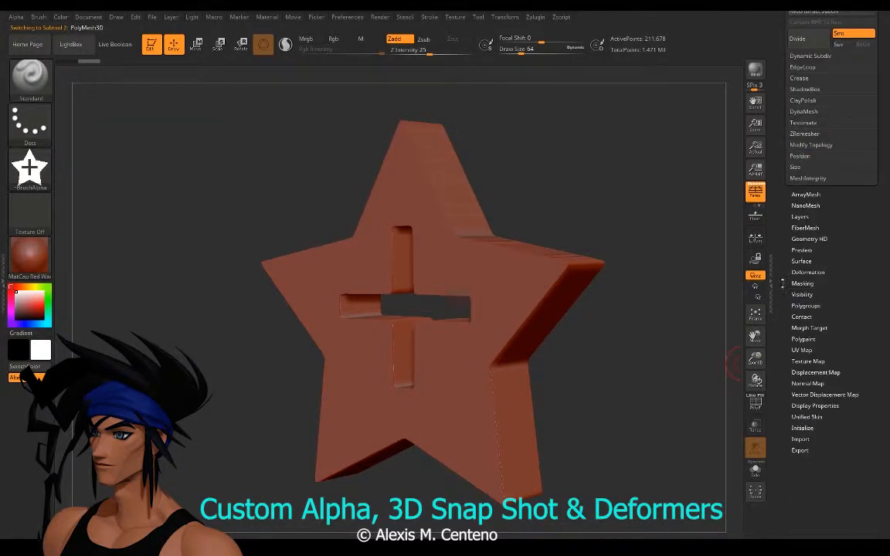
left_click_drag(782, 284, 786, 365)
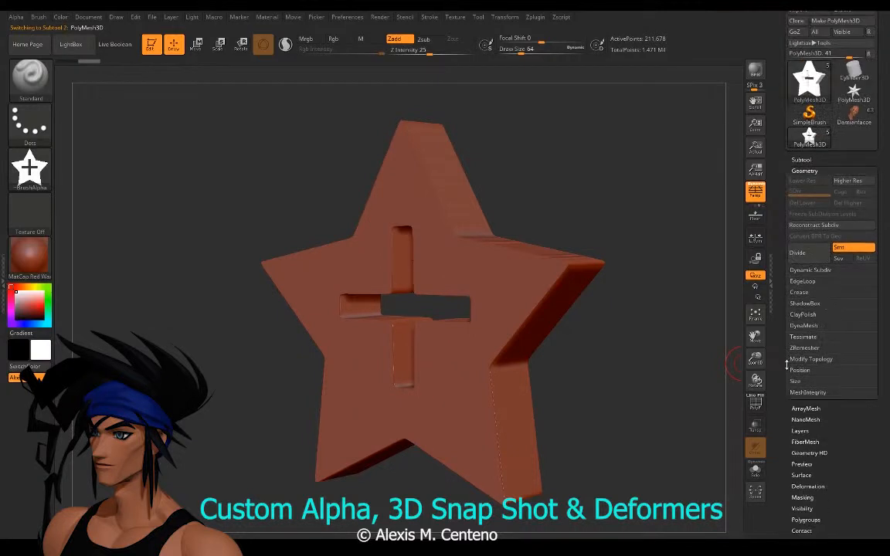
left_click(798, 292)
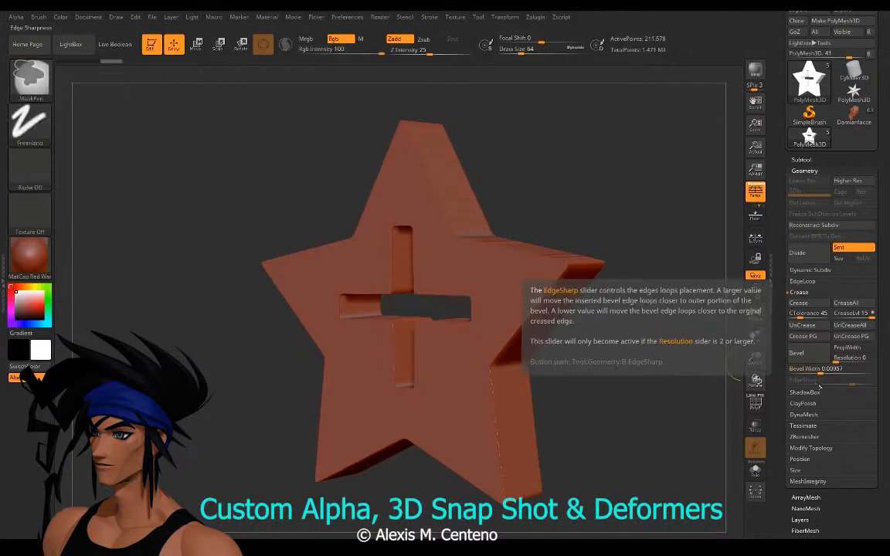
Step: Check the star's polygroups with PolyFrame and bevel its creased edges with a Bevel Width of about 0.235, with PolyFrame turned back off
left_click(755, 403)
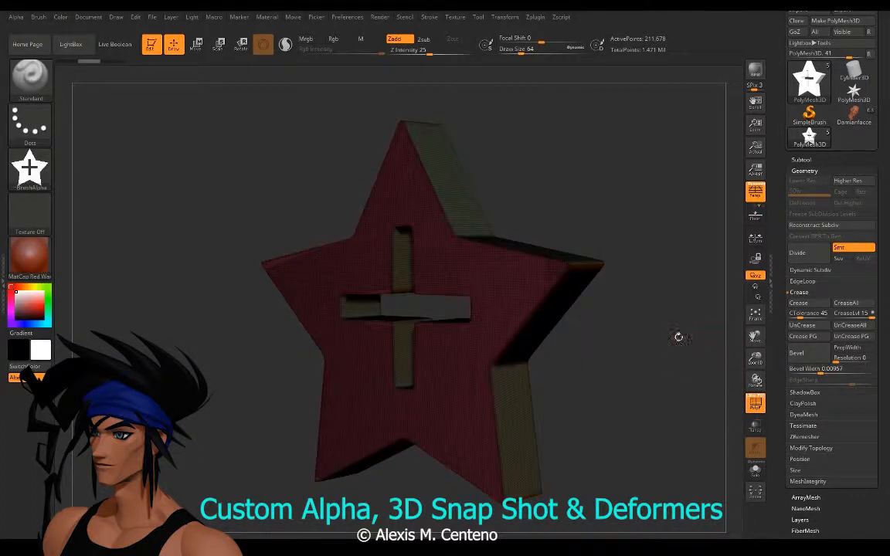
right_click_drag(673, 340, 685, 381, "ctrl")
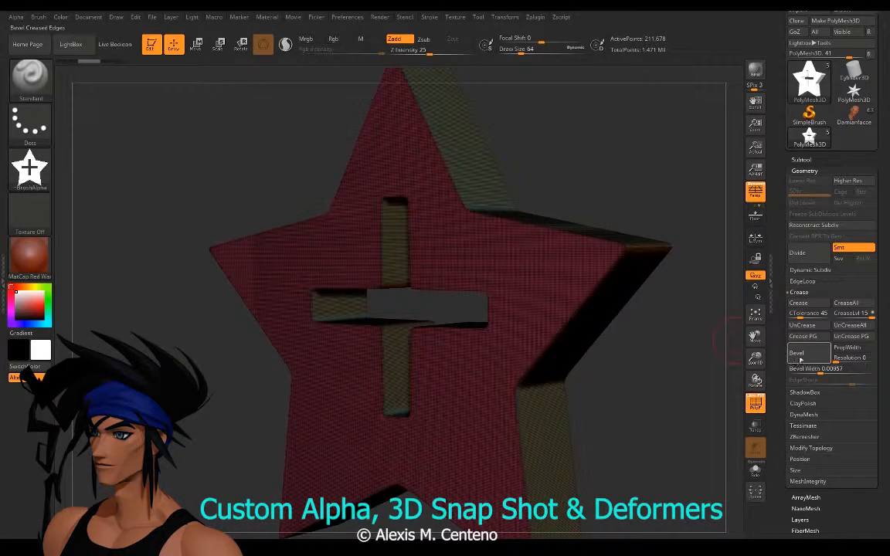
key("ctrl")
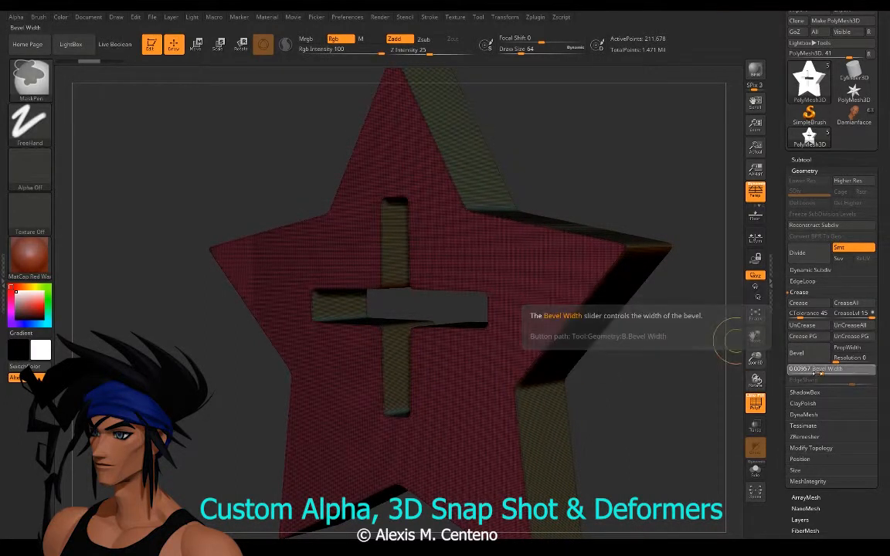
left_click_drag(821, 373, 805, 372)
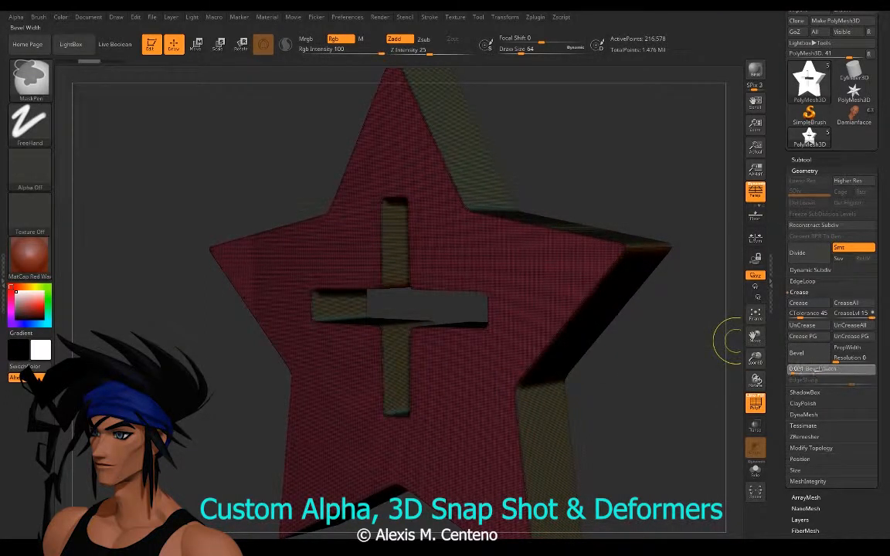
left_click_drag(828, 370, 857, 361)
mouse_move(510, 332)
right_mouse_down()
mouse_move(580, 329)
mouse_move(568, 321)
mouse_move(568, 266)
right_mouse_up()
mouse_move(161, 389)
right_mouse_down()
mouse_move(66, 389)
mouse_move(220, 389)
mouse_move(170, 361)
mouse_move(104, 367)
mouse_move(132, 364)
right_mouse_up()
left_click(755, 402)
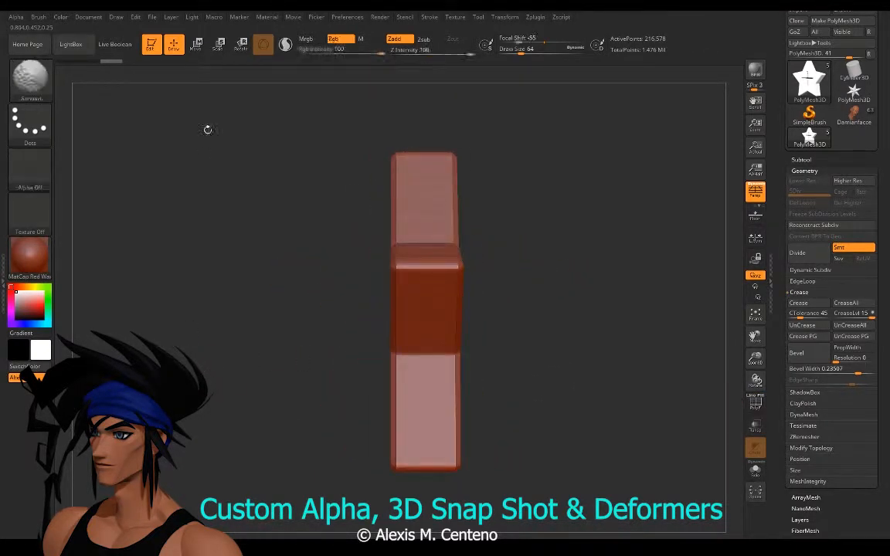
Step: Scale the bevelled star thinner along its depth with the Move gizmo
left_click(196, 47)
left_click_drag(455, 307, 387, 307)
left_click_drag(203, 307, 173, 350)
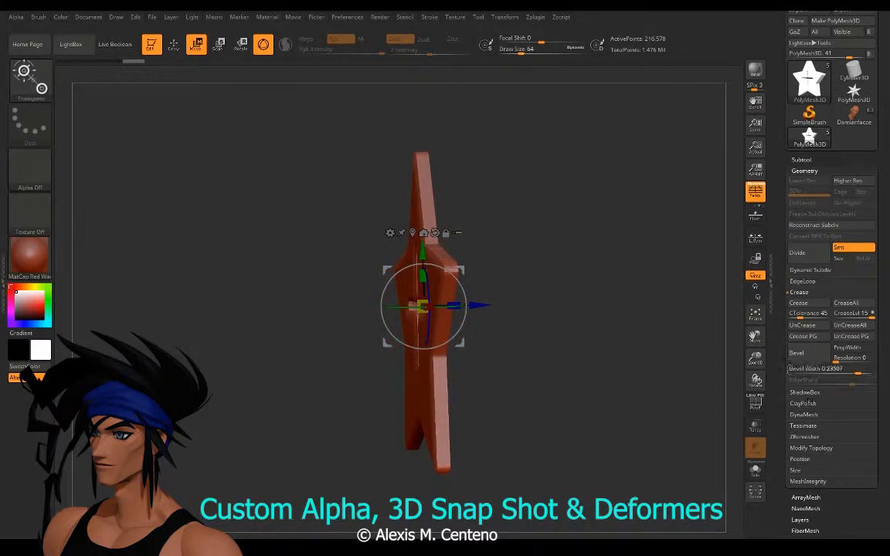
Step: Bevel the thinned star's edges again with a Bevel Width of about 0.103 and inspect its front
right_click_drag(230, 327, 248, 297, "ctrl")
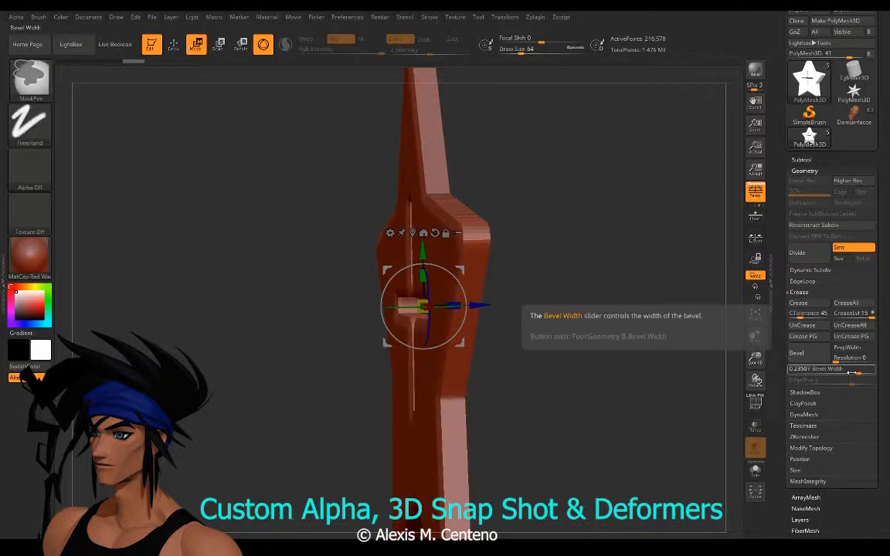
left_click_drag(859, 374, 846, 370, "ctrl")
left_click_drag(595, 337, 215, 339)
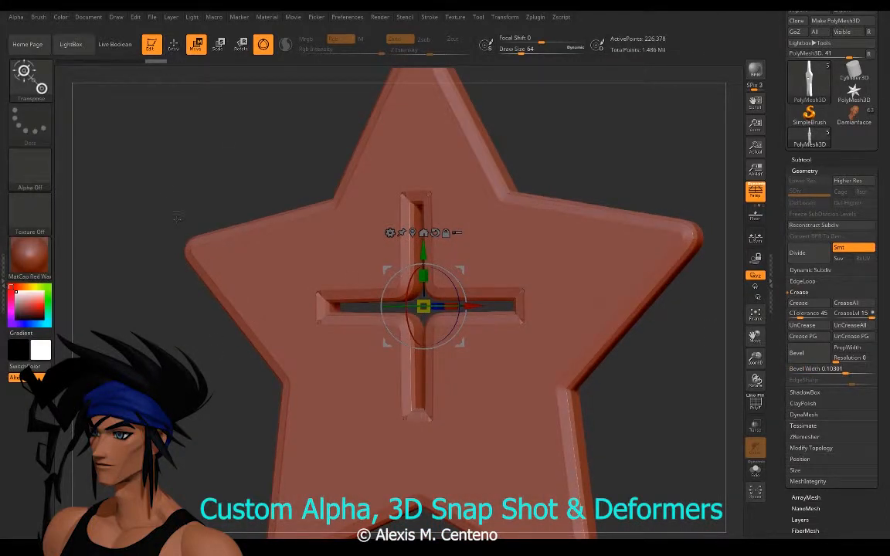
Step: Undo the bevels and the thickness change on the star
left_click_drag(177, 218, 172, 207)
key("ctrl+z")
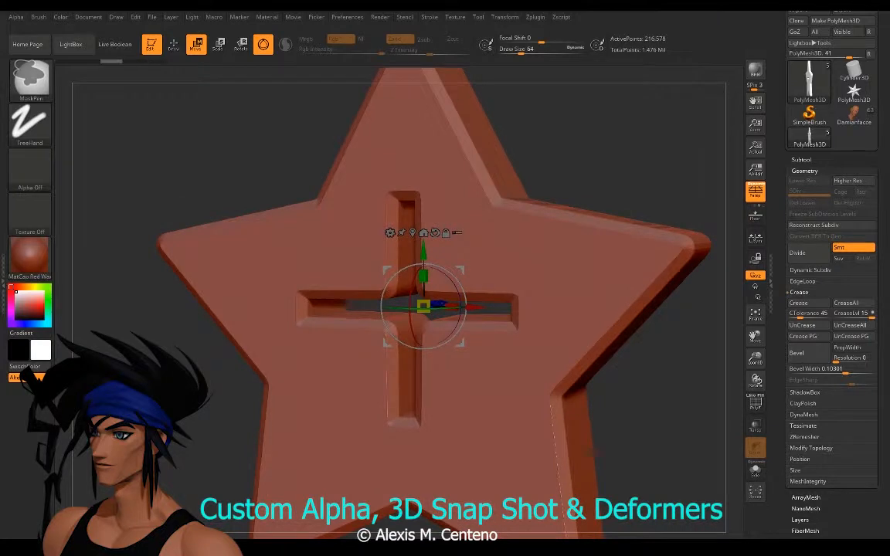
key("ctrl+z")
Step: Scale the unbevelled star down along its depth with the gizmo to make it a thin plate
left_click_drag(618, 344, 198, 356)
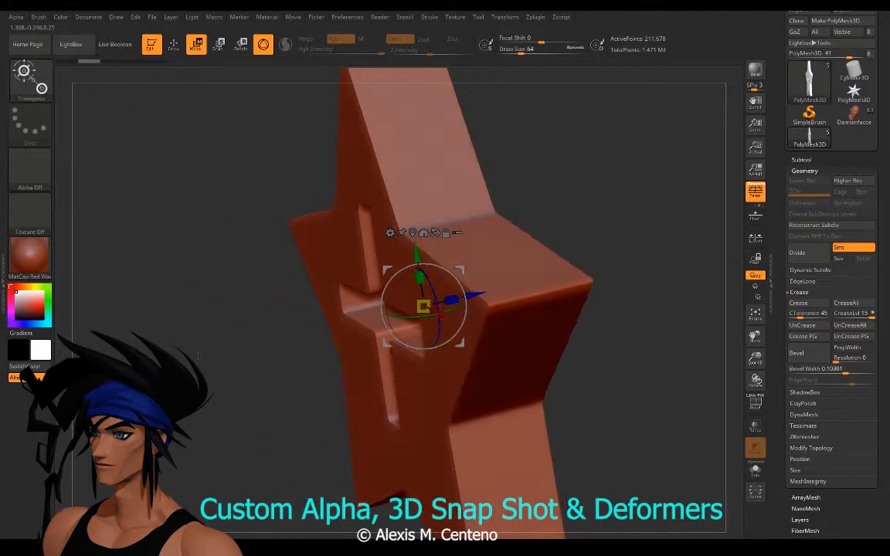
left_click_drag(452, 300, 309, 319)
left_click_drag(285, 217, 251, 316, "shift")
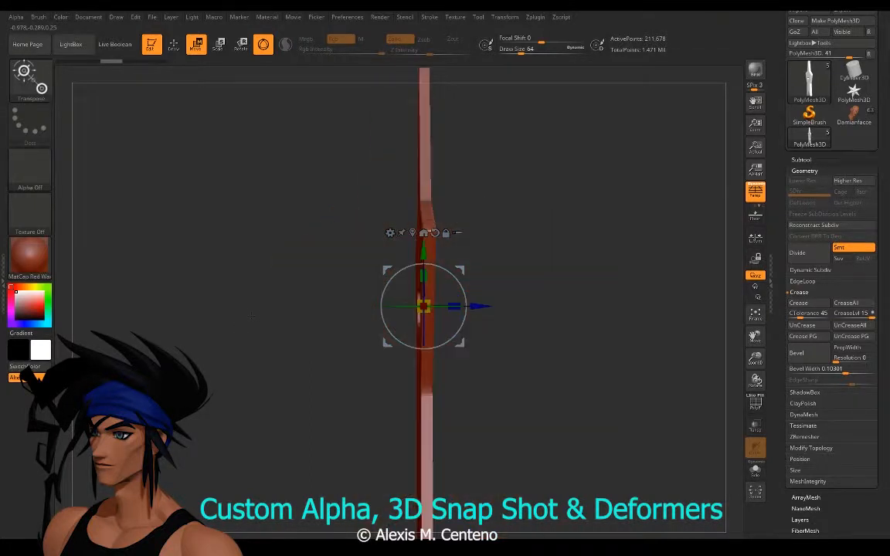
left_click_drag(352, 328, 295, 317)
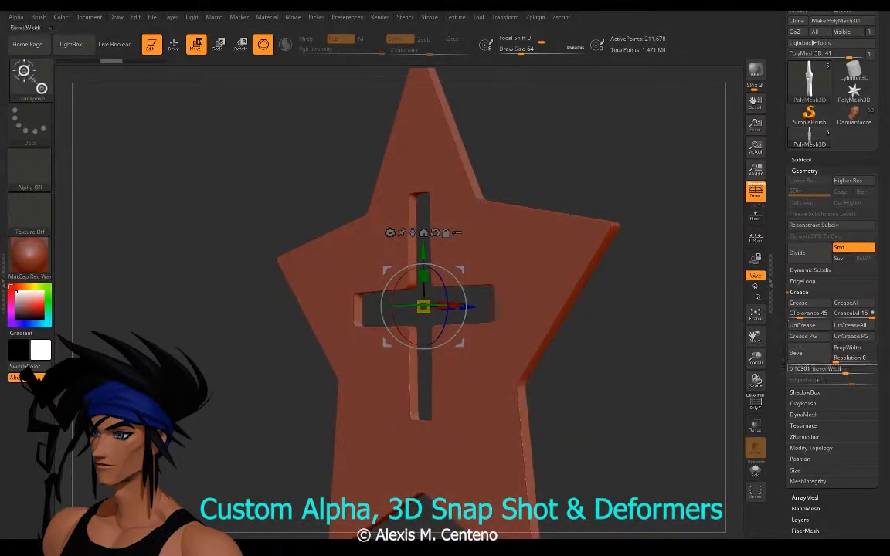
Step: Bevel the thin star's edges with a Bevel Width of about 0.15 and return to Draw mode in a front view
key("ctrl")
mouse_move(849, 373)
left_mouse_down()
mouse_move(831, 372)
mouse_move(851, 369)
left_mouse_up()
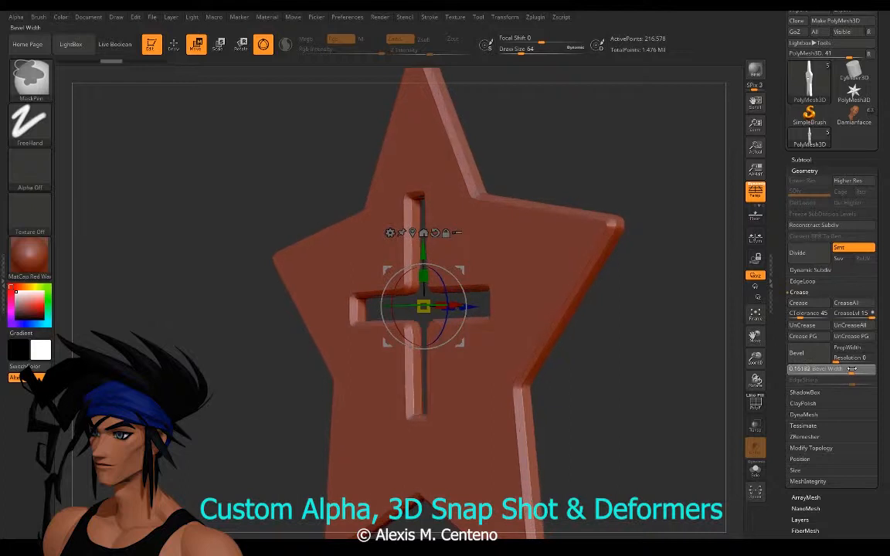
mouse_move(154, 352)
right_mouse_down()
mouse_move(209, 354)
mouse_move(158, 357)
mouse_move(178, 343)
mouse_move(179, 328)
right_mouse_up()
mouse_move(180, 340)
right_mouse_down()
mouse_move(217, 350)
mouse_move(176, 346)
right_mouse_up()
left_click(175, 48)
right_click_drag(240, 280, 225, 276)
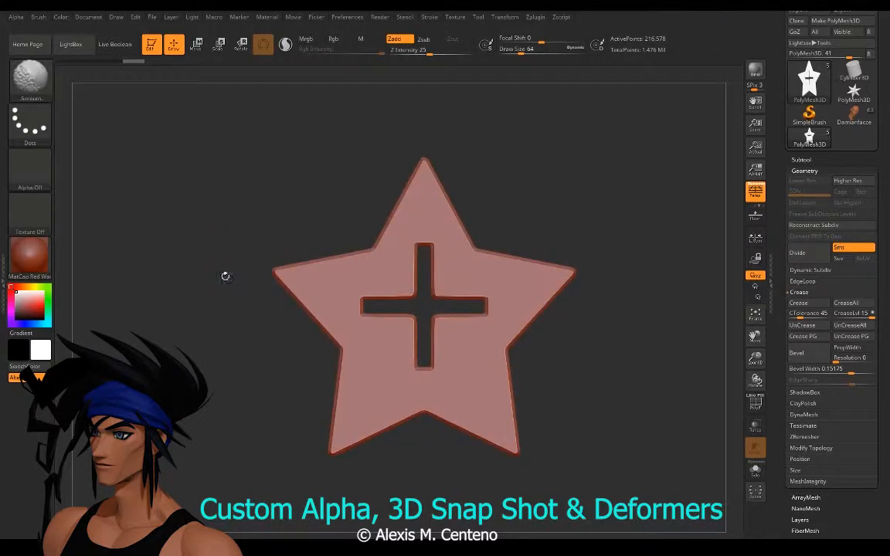
Step: Select the unbevelled star copy PolyMesh3D1 in the subtools, duplicate it, and make PolyMesh3D1 active again
left_click(799, 159)
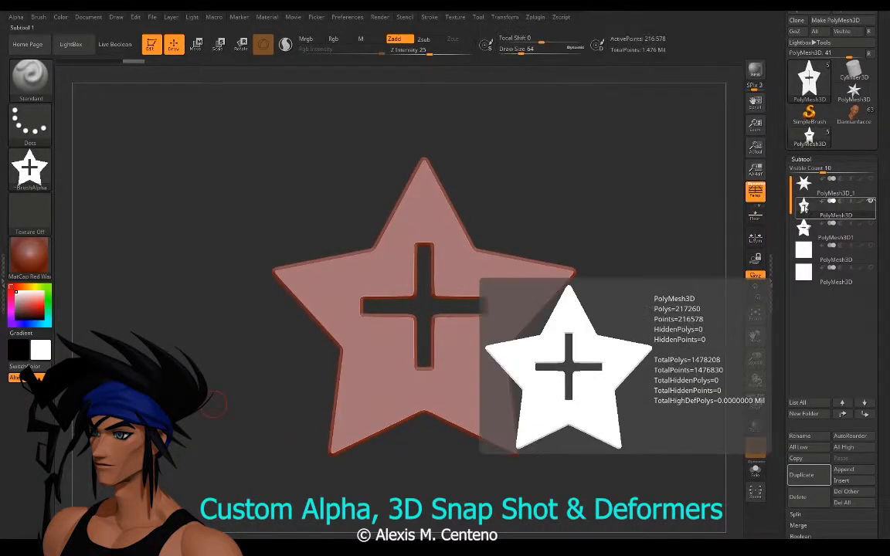
left_click(809, 236)
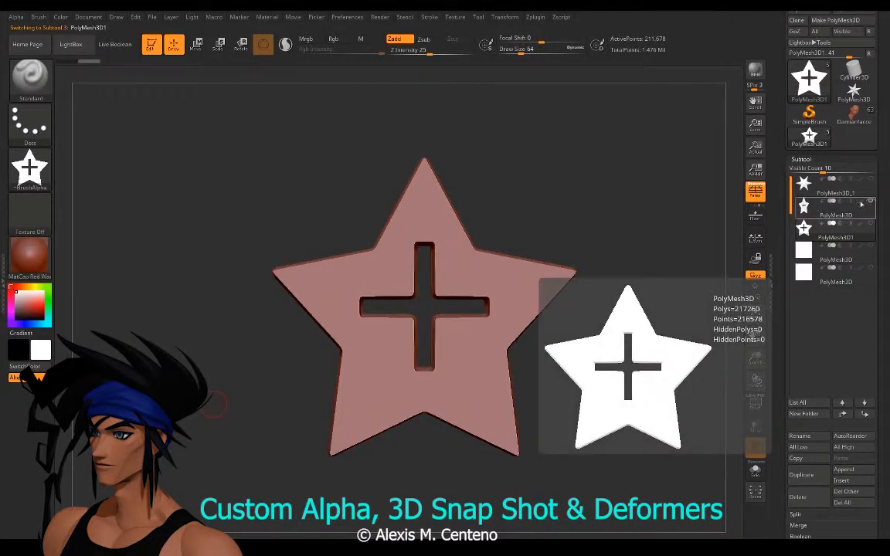
left_click_drag(719, 287, 590, 375)
left_click_drag(235, 398, 469, 355)
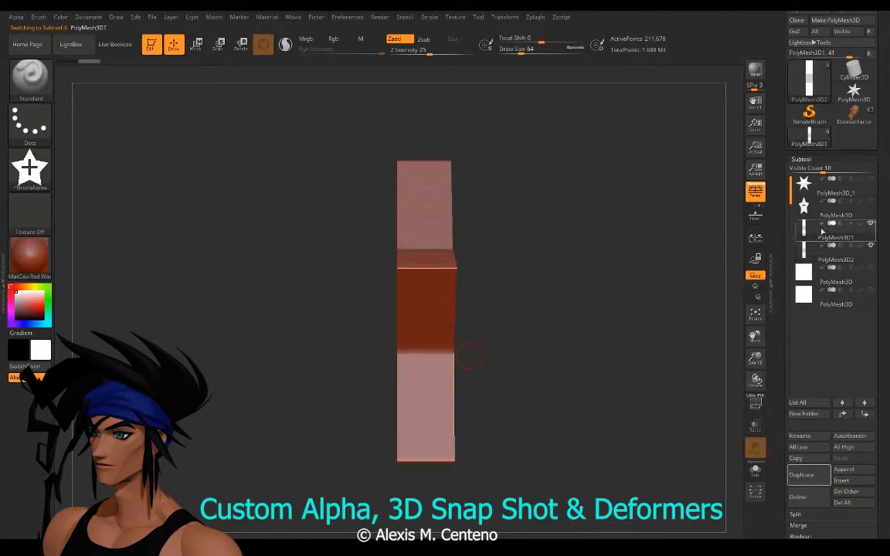
left_click(801, 475)
mouse_move(307, 287)
left_mouse_down()
mouse_move(282, 259)
mouse_move(320, 277)
left_mouse_up()
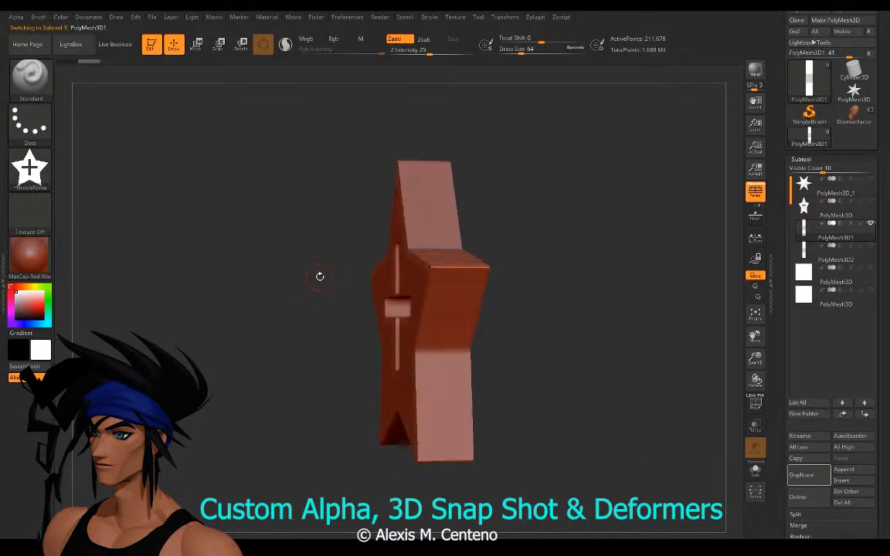
Step: Turn on PolyFrame and isolate the front-face polygroup of the PolyMesh3D1 star, hiding its sides and back
left_click(755, 405)
right_click_drag(261, 305, 267, 316, "ctrl")
left_click_drag(254, 304, 311, 298)
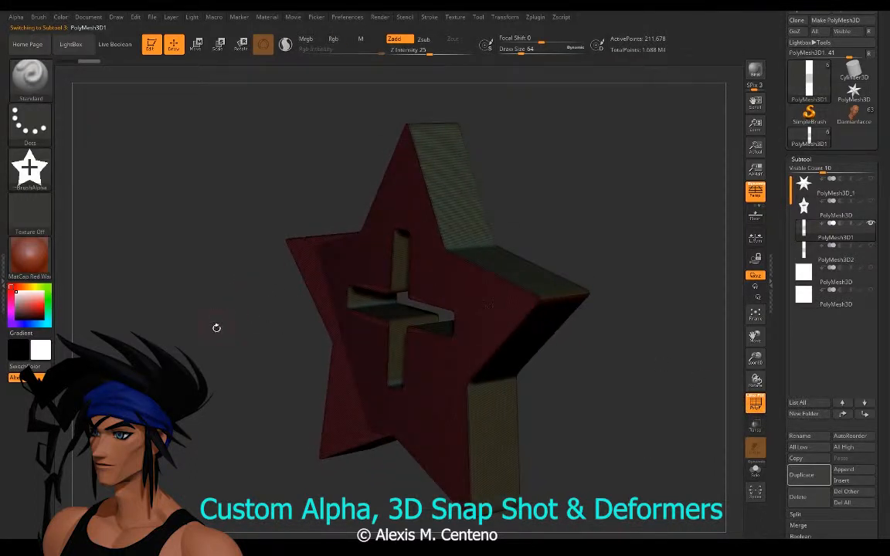
left_click_drag(217, 328, 208, 298)
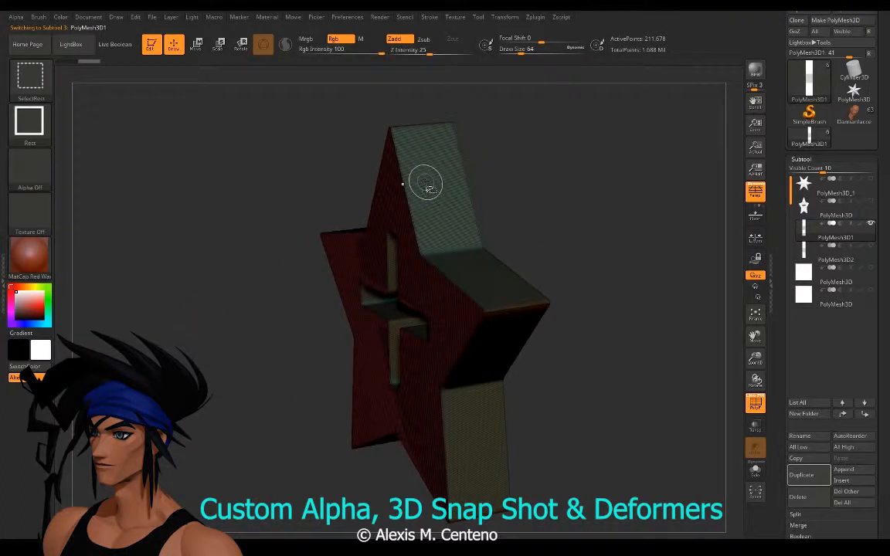
left_click(462, 175, "ctrl+shift")
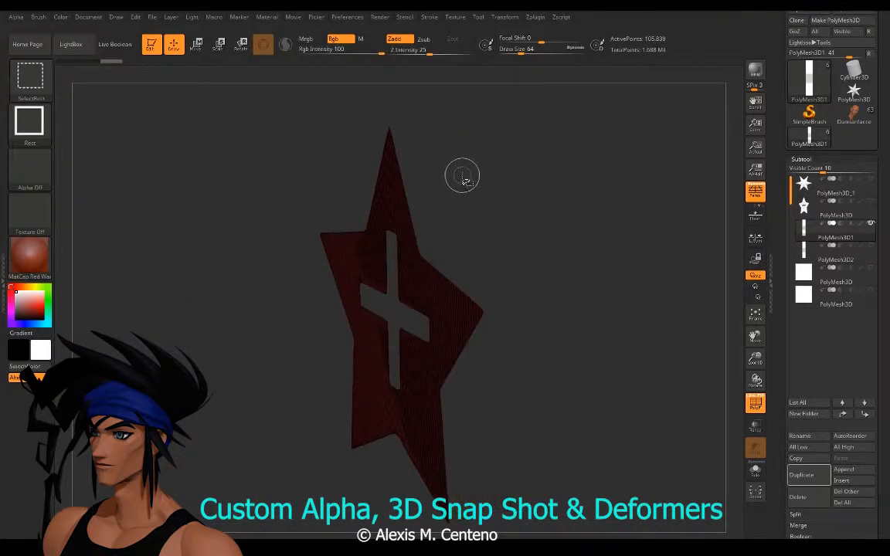
mouse_move(279, 202)
left_mouse_down()
mouse_move(262, 199)
mouse_move(295, 195)
left_mouse_up()
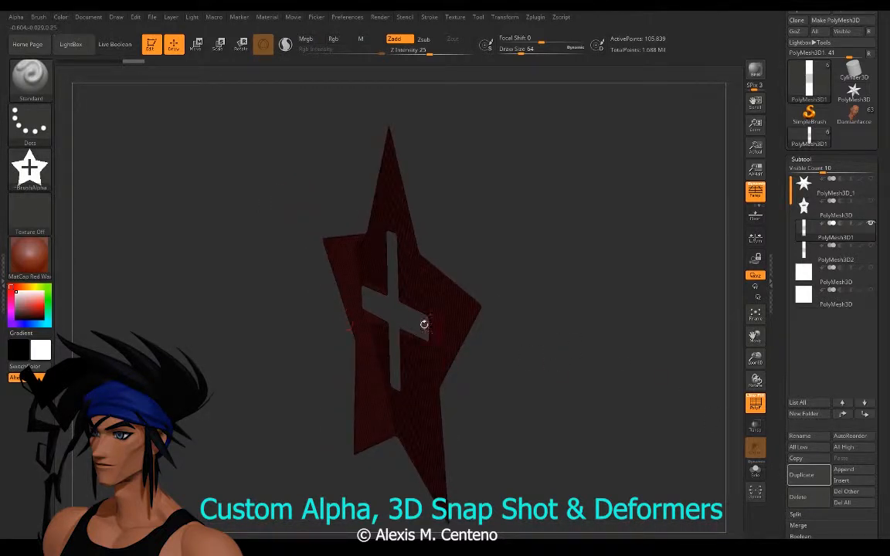
left_click_drag(544, 408, 721, 422, "shift")
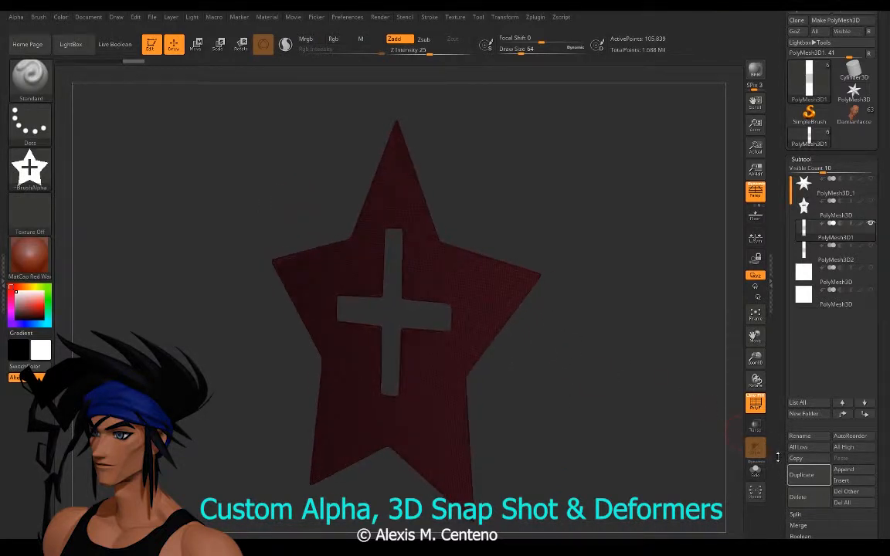
Step: Make sure Double is enabled in the star's Display Properties and check the isolated face from both sides
scroll(793, 386, "down", 10)
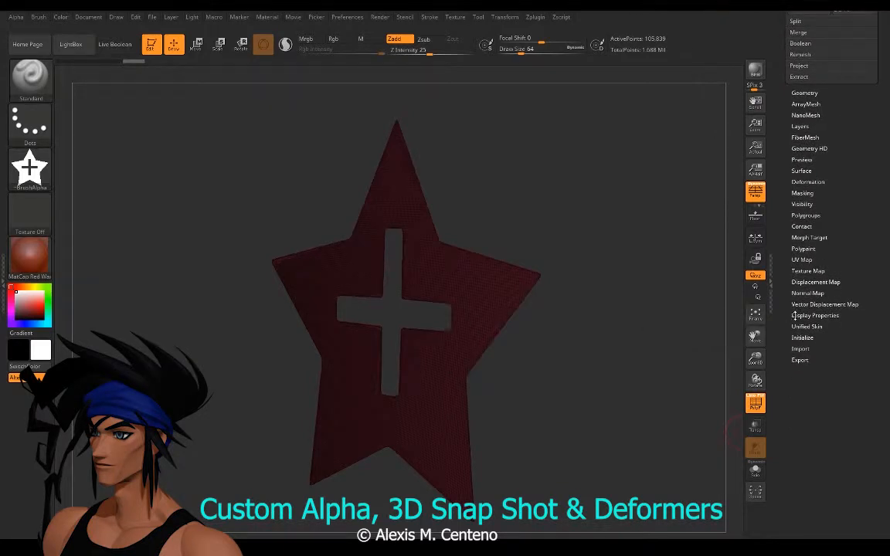
left_click(796, 315)
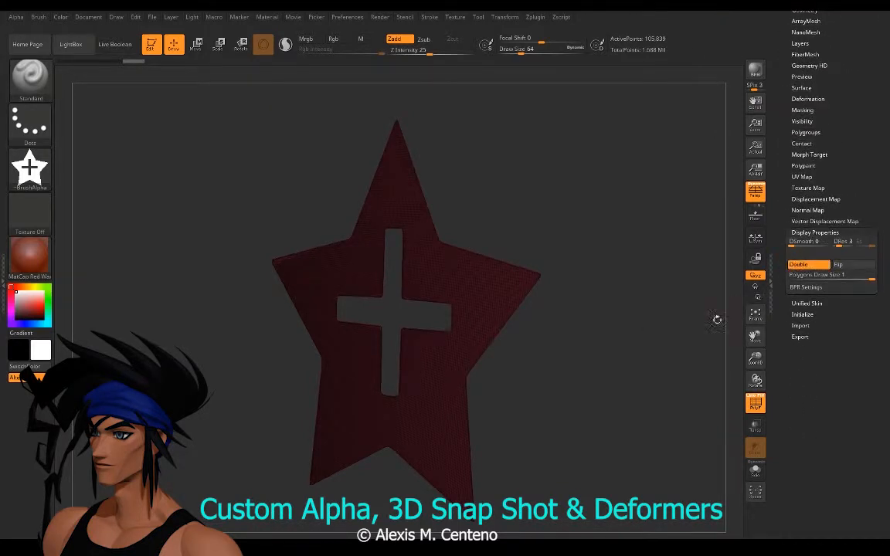
left_click_drag(597, 400, 570, 388)
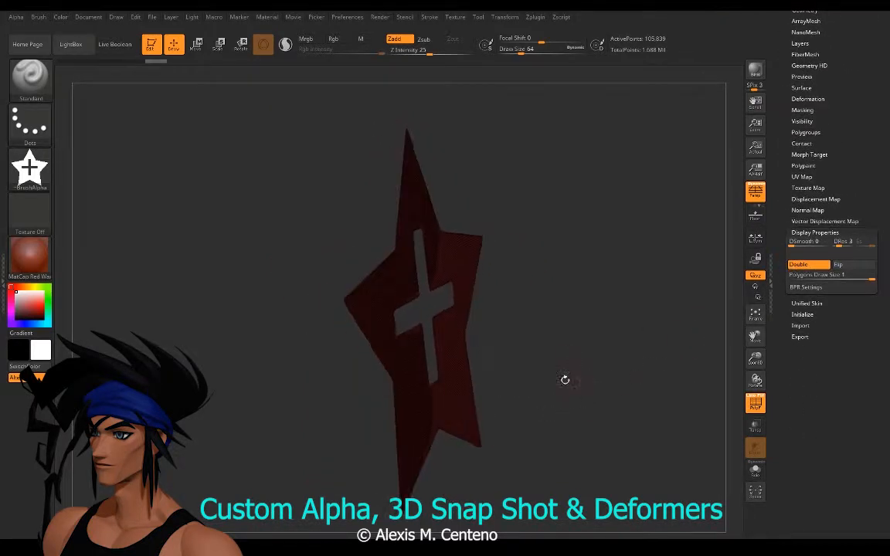
left_click_drag(328, 351, 610, 349)
mouse_move(533, 352)
left_mouse_down()
mouse_move(179, 354)
mouse_move(253, 365)
left_mouse_up()
Step: Delete the star's hidden polygons with Del Hidden from Modify Topology, keeping only the flat front face
left_click_drag(775, 191, 785, 242)
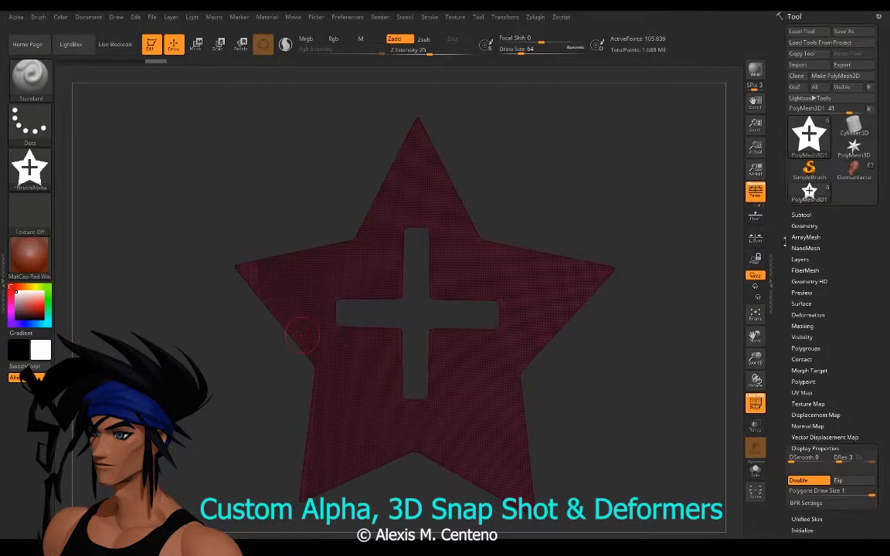
left_click(796, 226)
left_click_drag(783, 372, 783, 312)
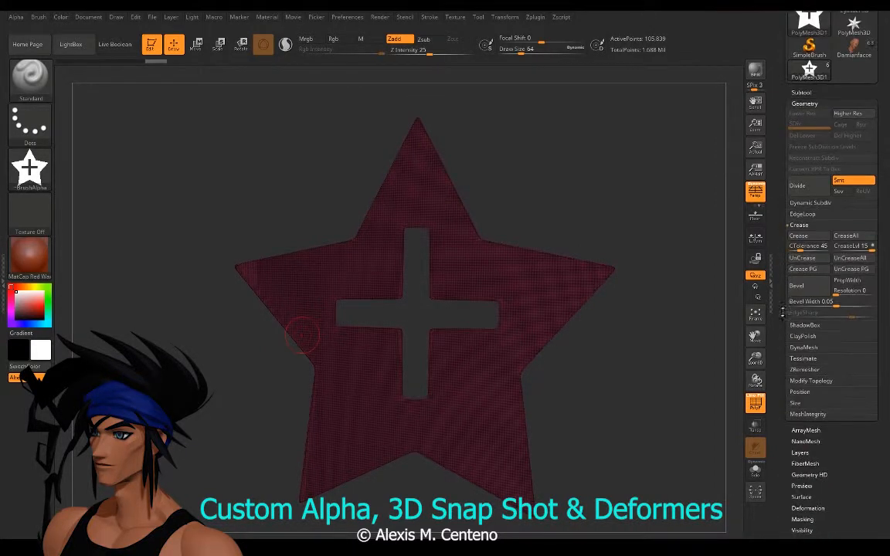
left_click(797, 381)
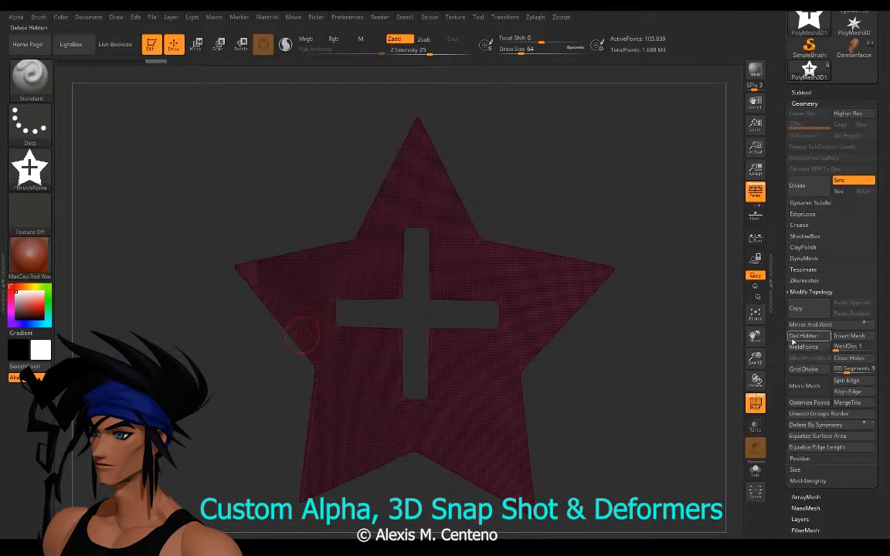
left_click(796, 339)
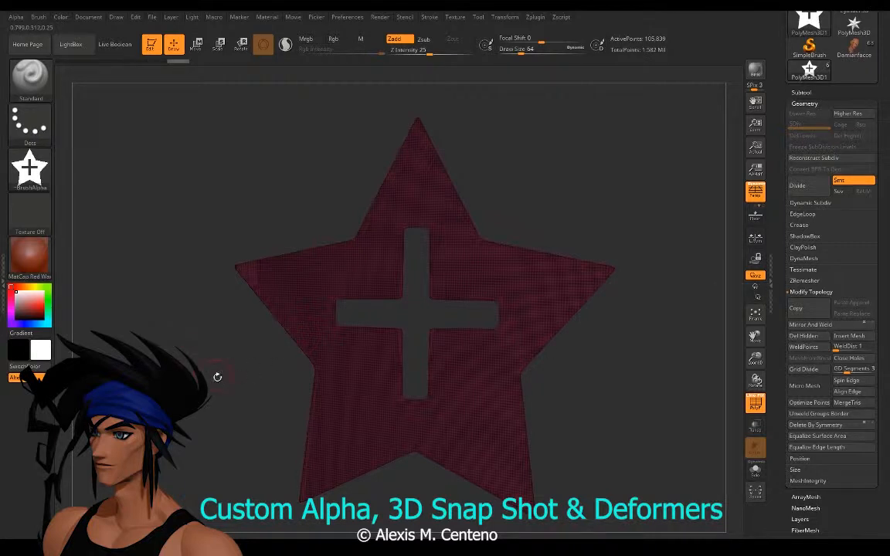
mouse_move(238, 393)
left_mouse_down("shift")
mouse_move(225, 380)
mouse_move(214, 389)
mouse_move(207, 366)
left_mouse_up("shift")
left_click_drag(260, 386, 229, 393, "alt")
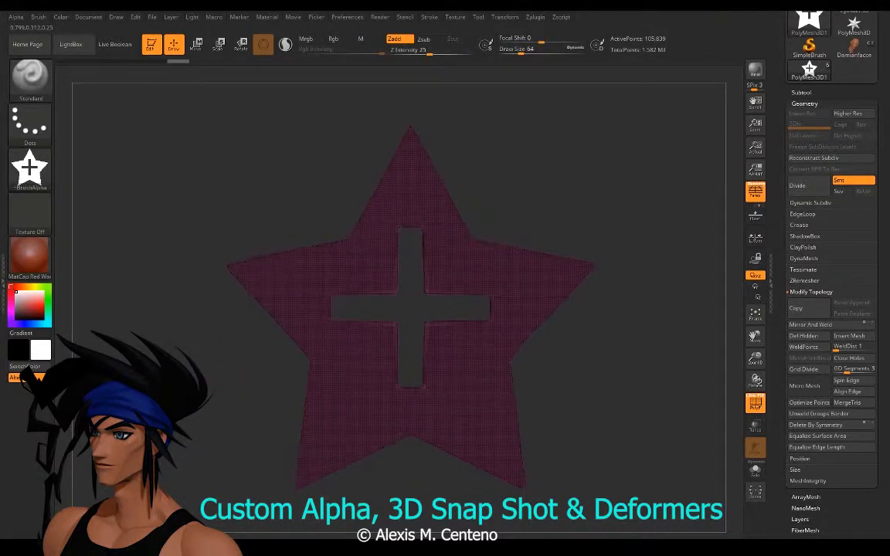
Step: Turn off PolyFrame and try Panel Loops with a thickness of 0.01 on the flat star, undoing the result
left_click_drag(235, 358, 225, 360)
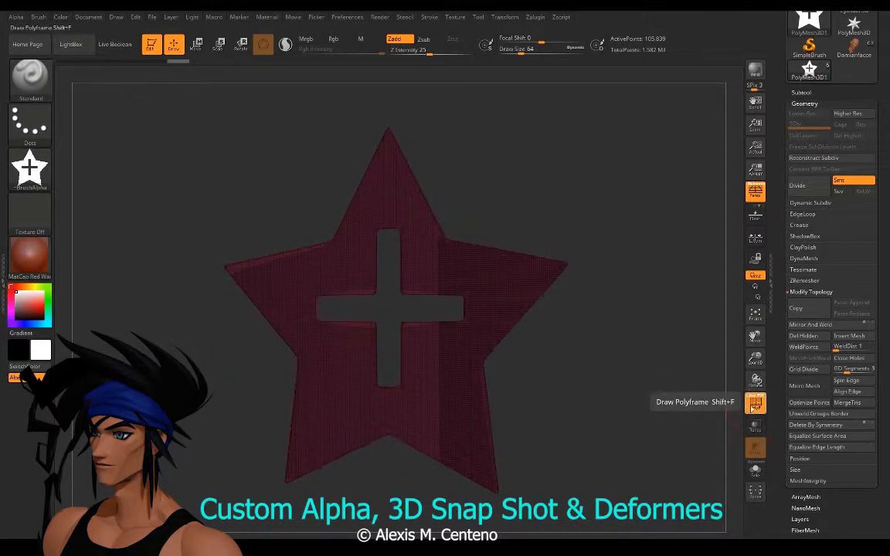
left_click(755, 402)
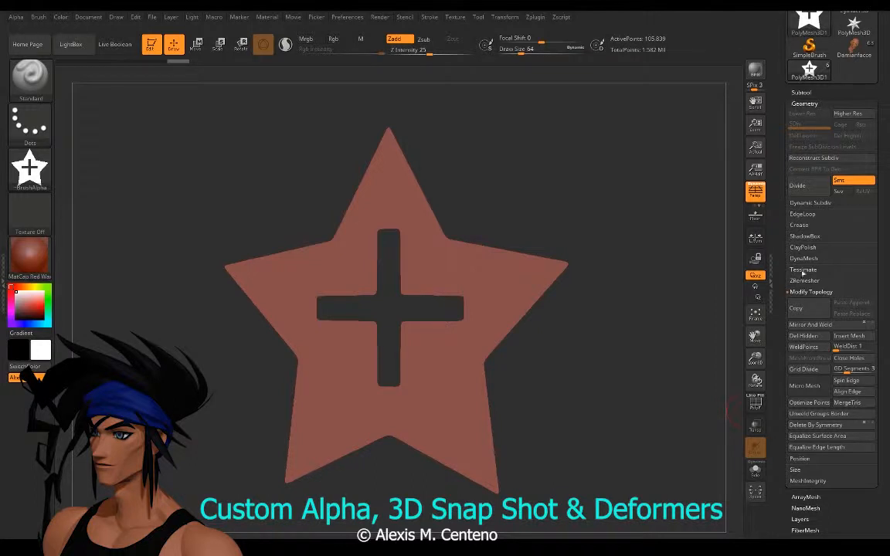
left_click(791, 215)
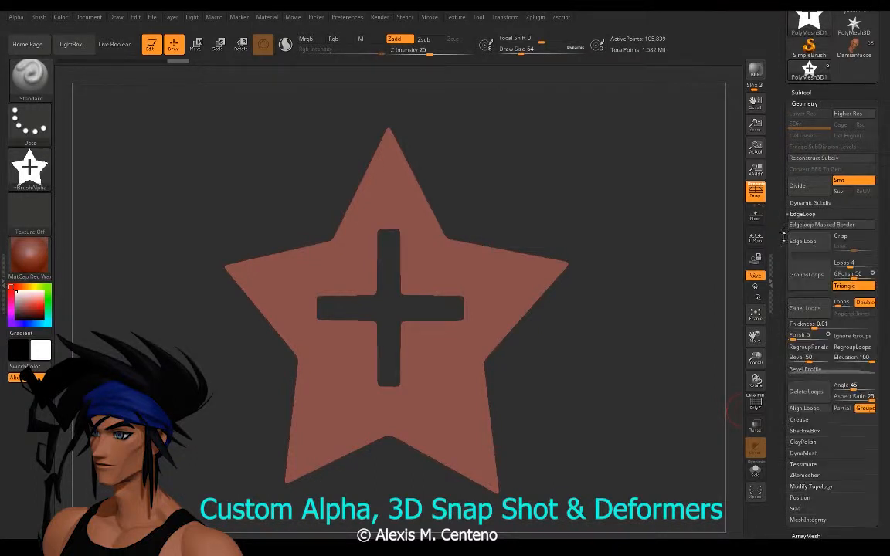
scroll(782, 294, "down", 1)
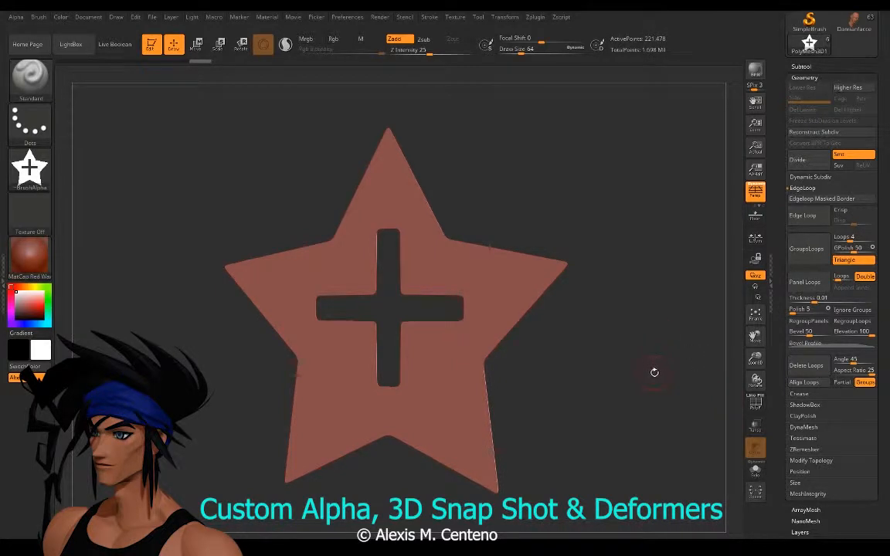
left_click_drag(250, 220, 225, 209)
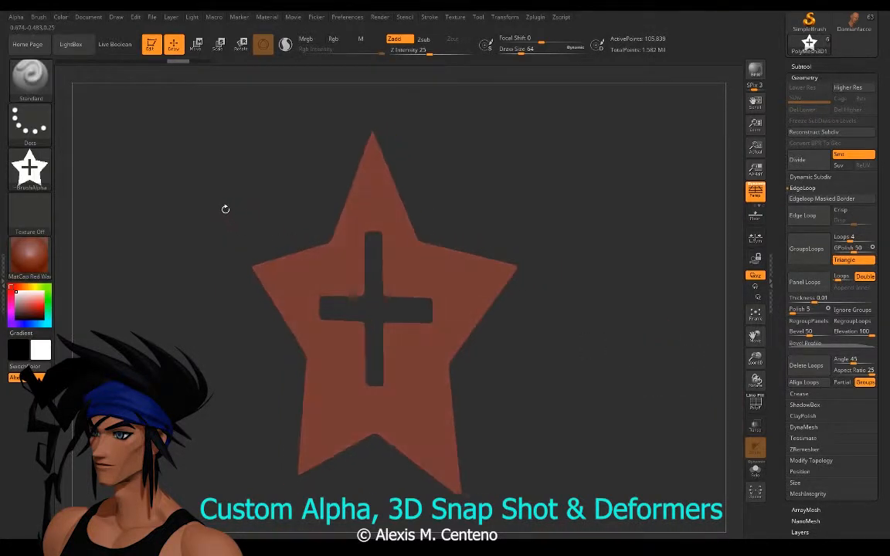
left_click_drag(178, 323, 292, 296)
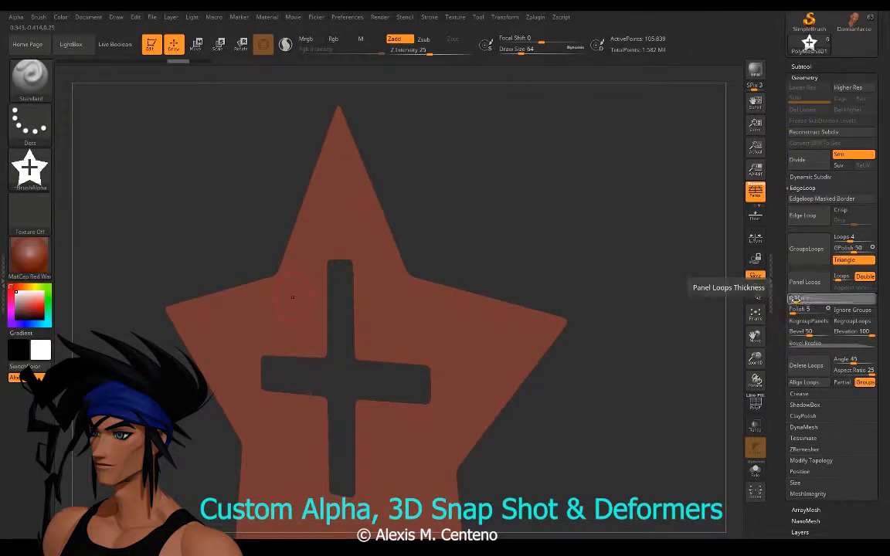
Step: Try Panel Loops on the flat star at thicknesses of 0.05 and 0.1, undoing each result
left_click(796, 299)
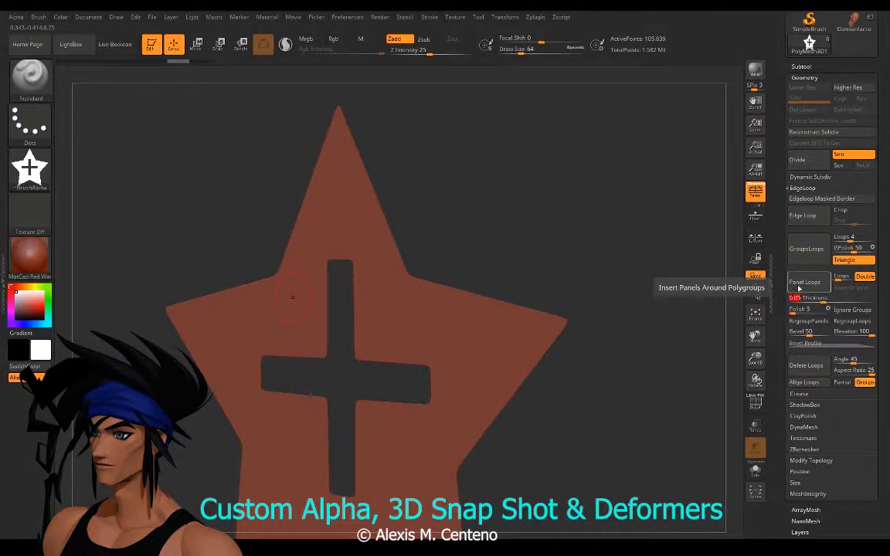
left_click(799, 289)
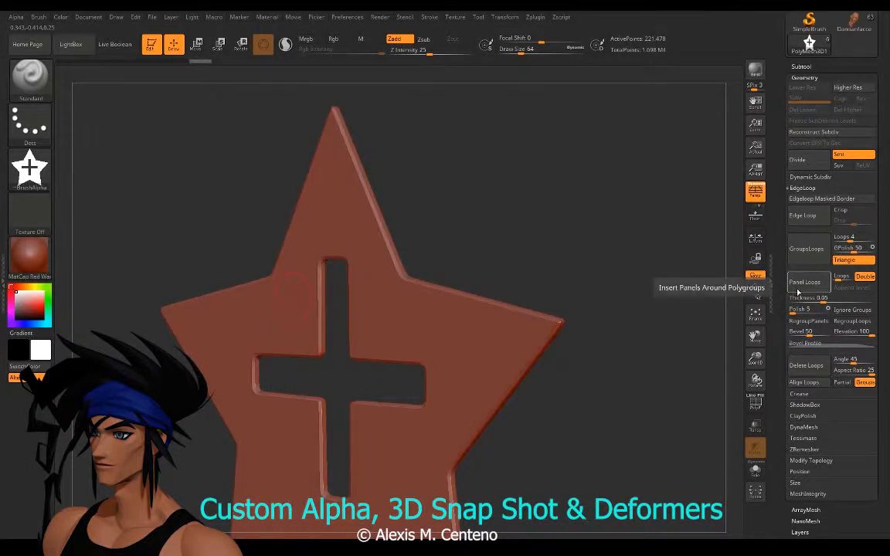
key("ctrl+z")
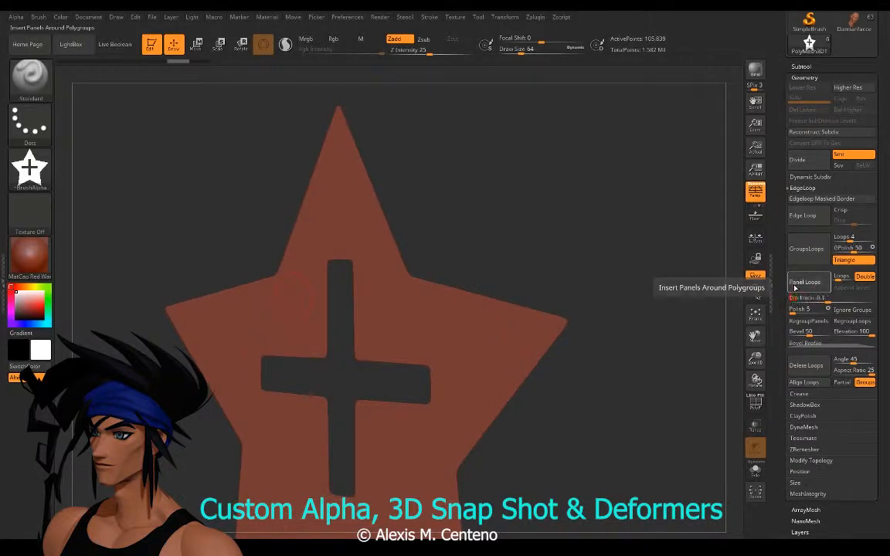
left_click(795, 288)
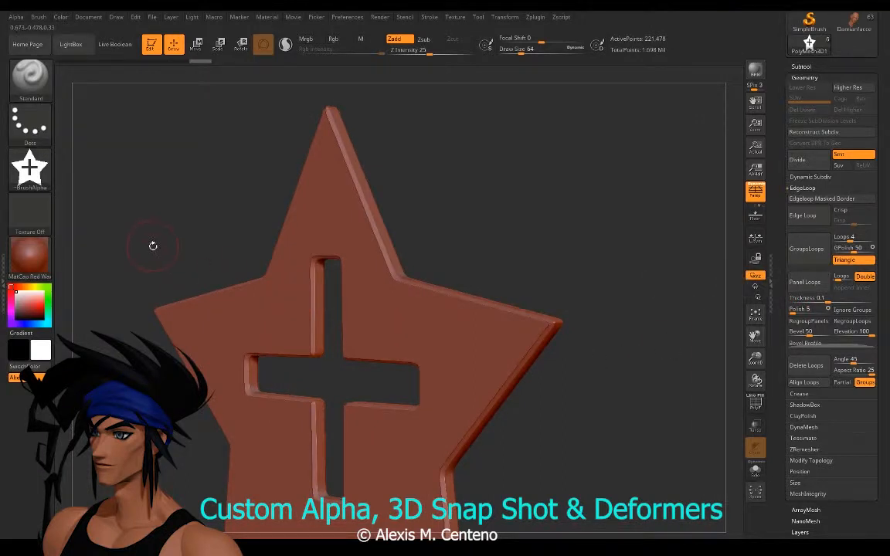
left_click_drag(153, 245, 173, 249)
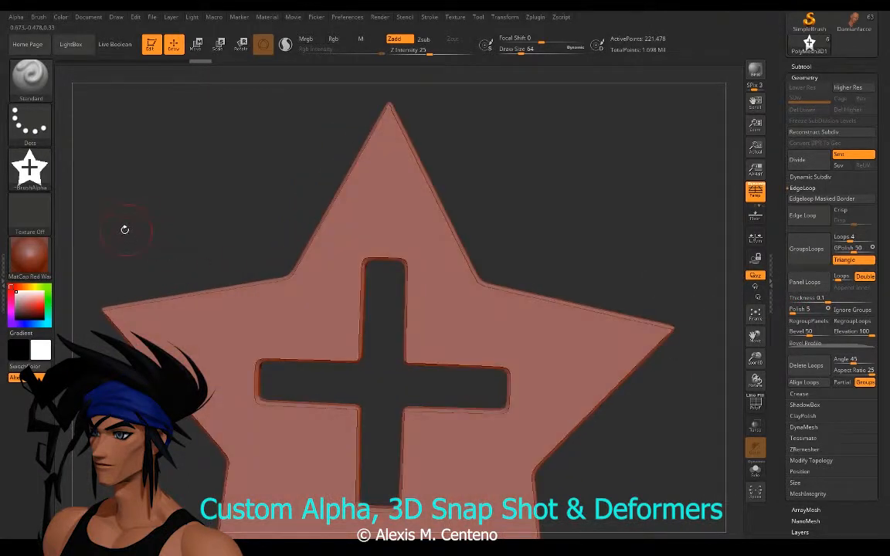
left_click_drag(115, 242, 149, 289)
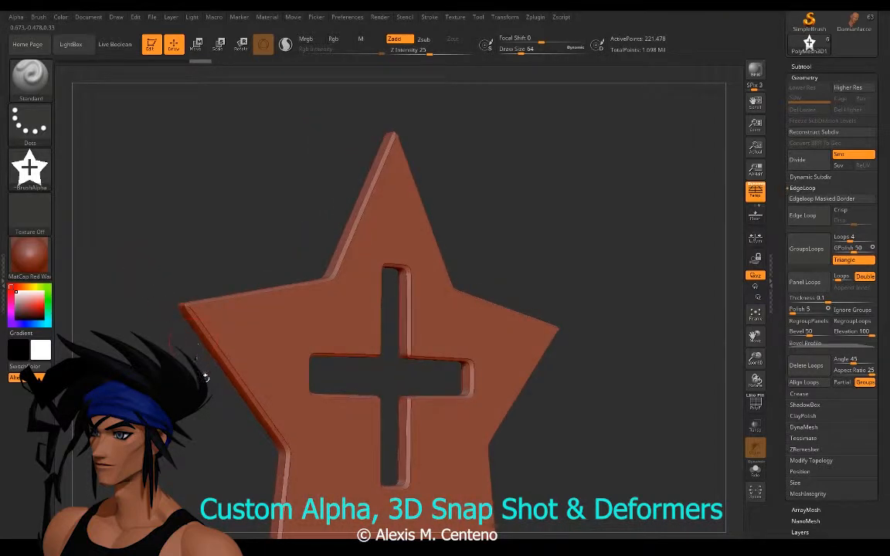
key("ctrl+z")
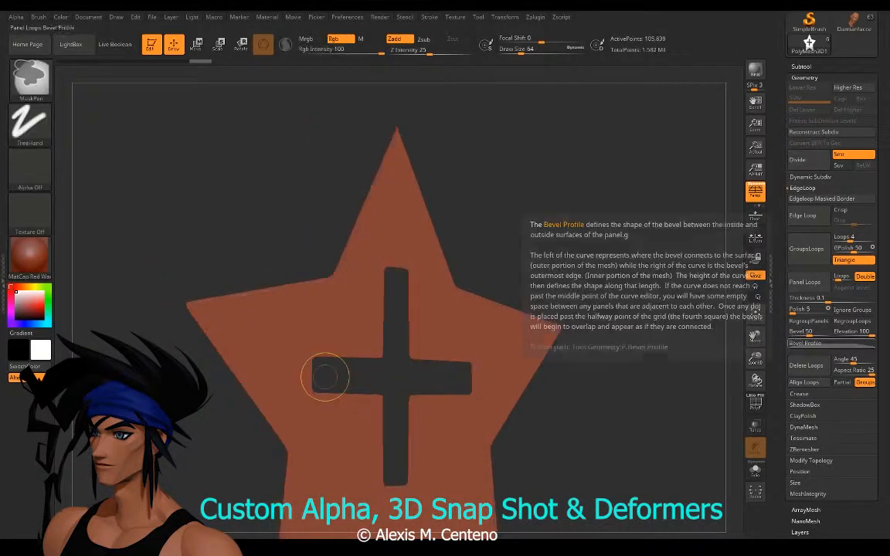
Step: Set the Panel Loops thickness to 0.09 and bevel to 40, and apply Panel Loops to the flat star
type("0.00005")
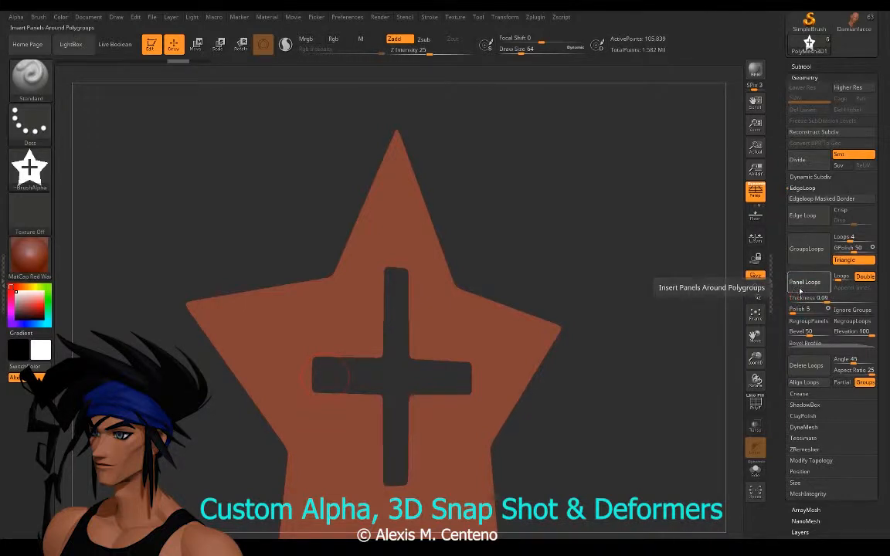
left_click(804, 282)
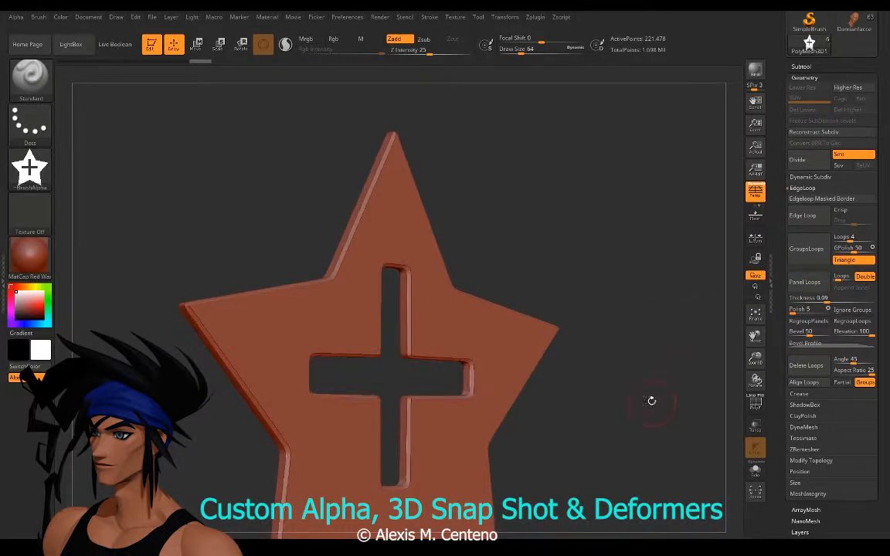
key("ctrl+z")
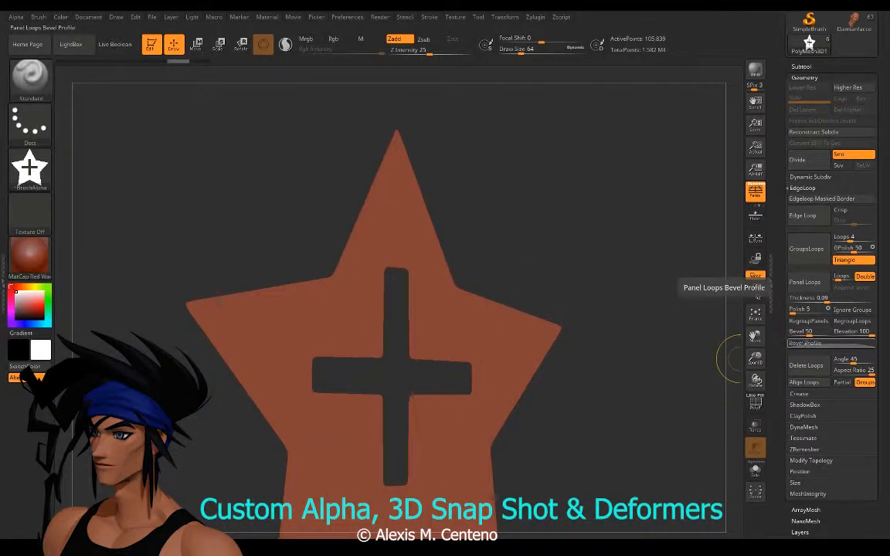
left_click(795, 332)
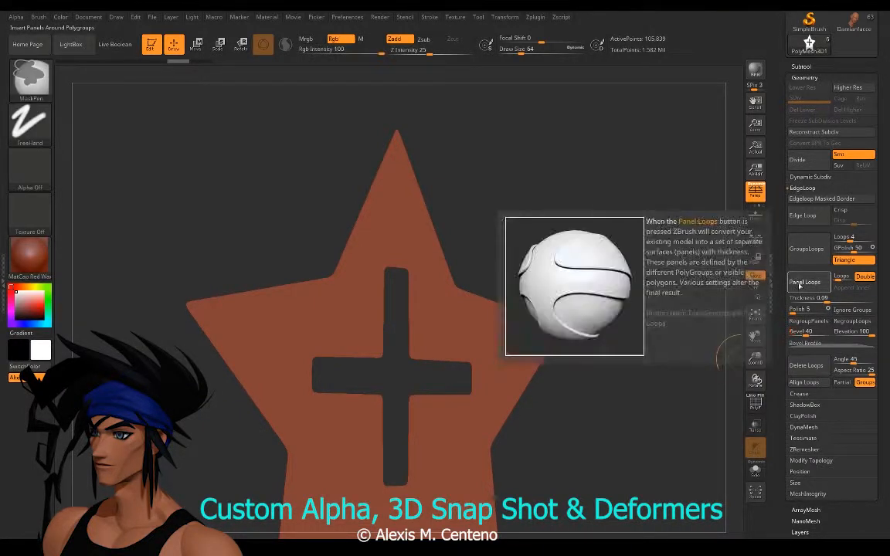
left_click(800, 283)
left_click_drag(531, 395, 452, 391)
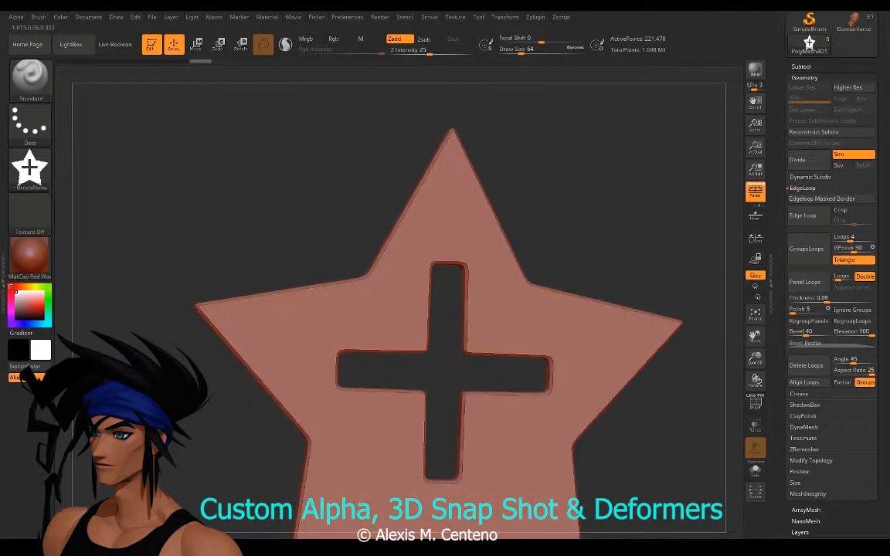
left_click_drag(218, 401, 273, 407)
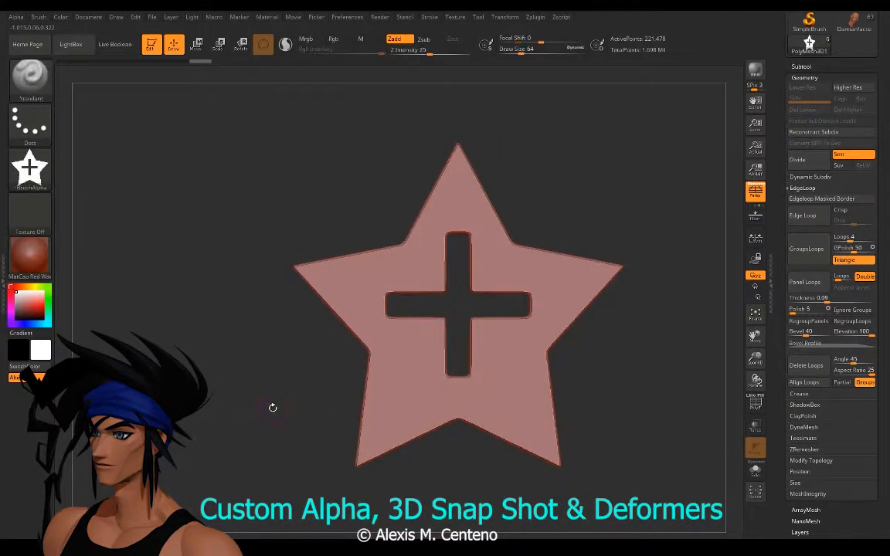
Step: Move the bevelled PolyMesh3D star beside the PolyMesh3D1 star to compare their edges, and undo the move
left_click(197, 45)
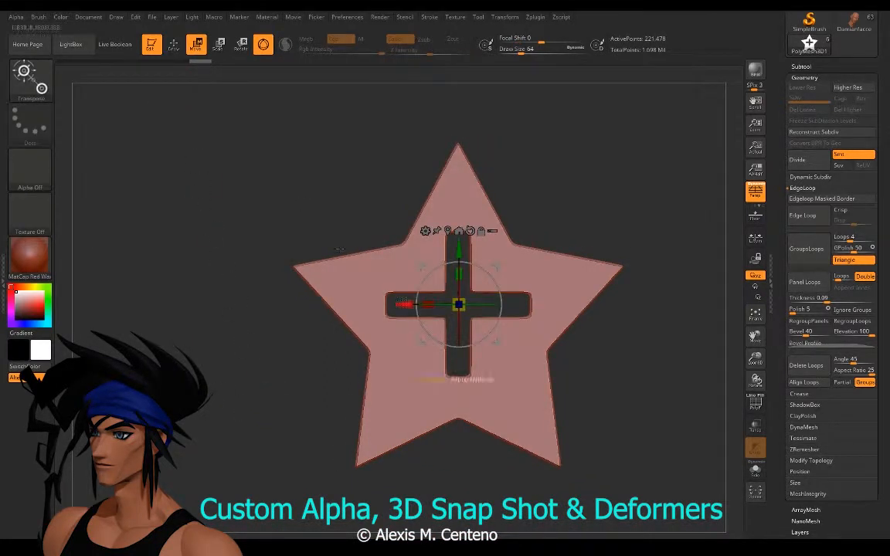
left_click(801, 66)
left_click(841, 116)
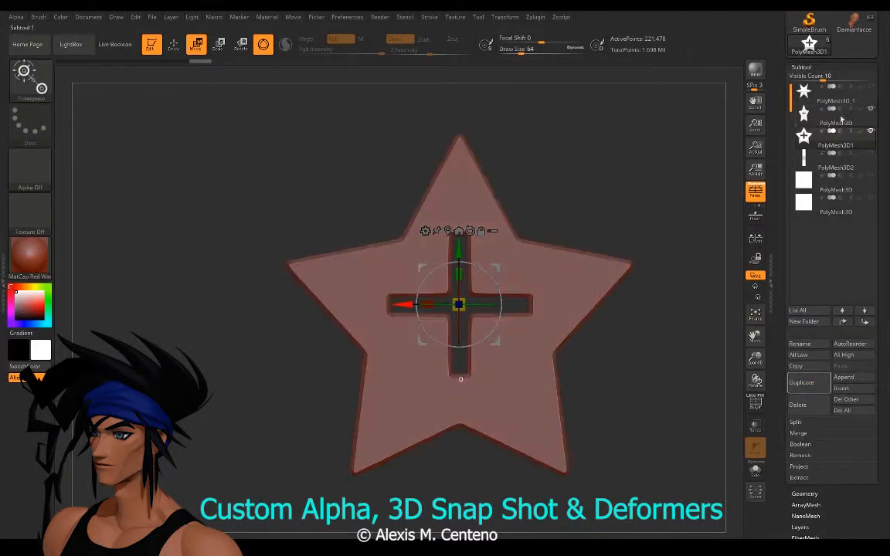
left_click(812, 118)
left_click_drag(404, 305, 134, 305)
left_click_drag(321, 376, 328, 387)
left_click_drag(297, 398, 406, 410)
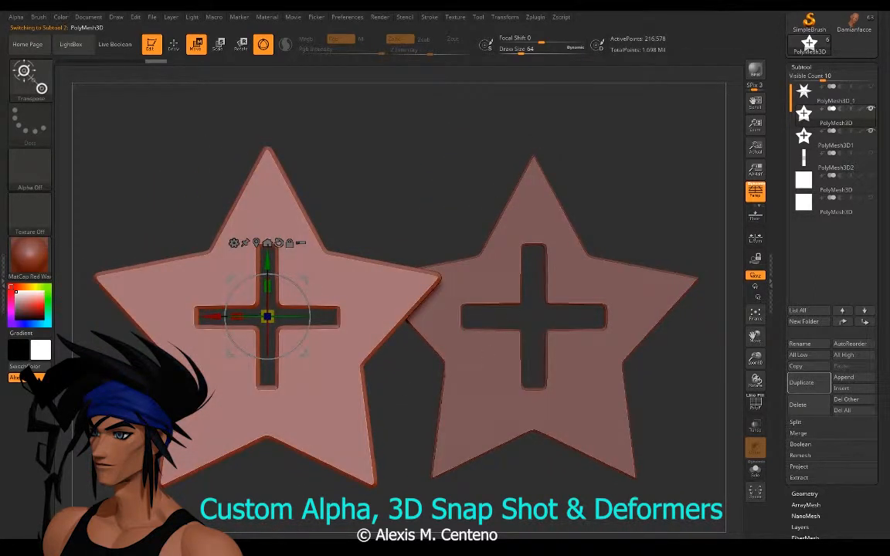
key("ctrl+z")
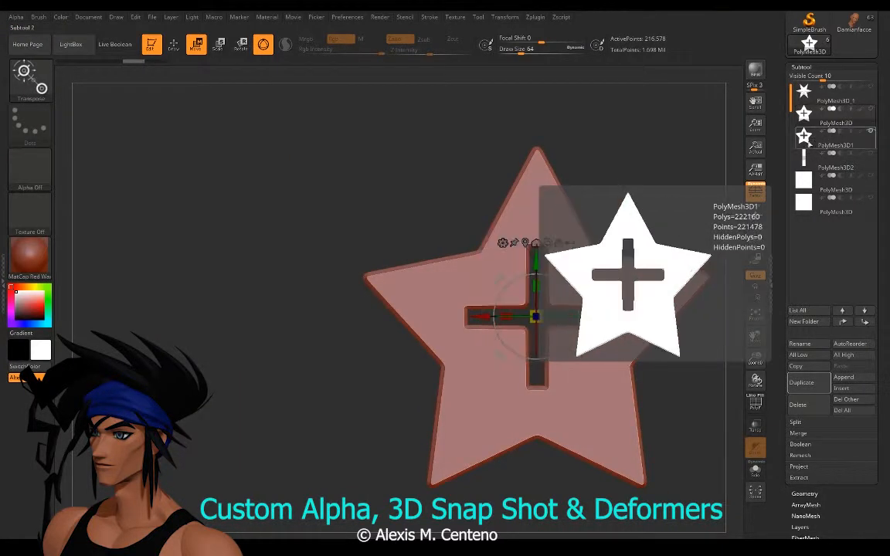
Step: Make PolyMesh3D1 active and step back in its undo history to the flat face before Panel Loops
left_click(819, 139)
left_click_drag(424, 215, 417, 215)
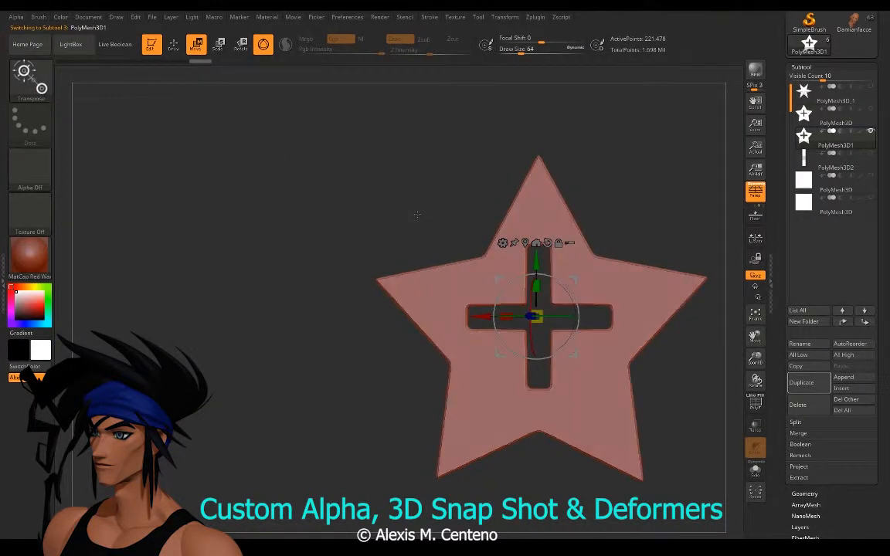
left_click(804, 495)
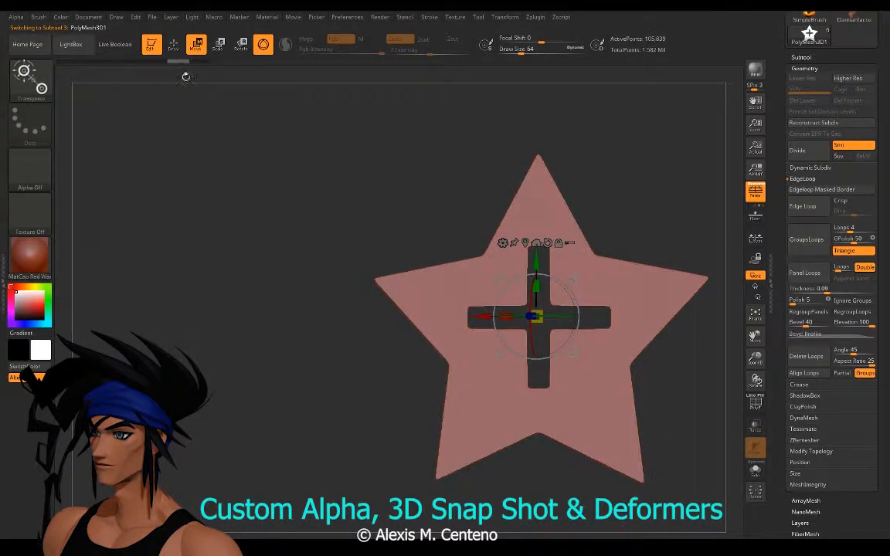
left_click(177, 62)
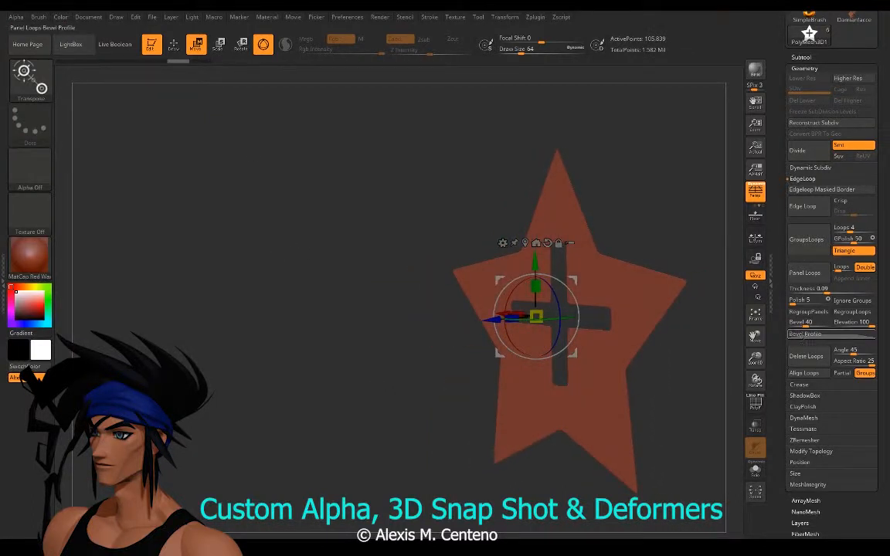
Step: Reshape the Panel Loops bevel profile with a high middle point and side points pushed outward, reapply Panel Loops and inspect the star's edges
left_click(806, 334)
left_click_drag(832, 378, 833, 341)
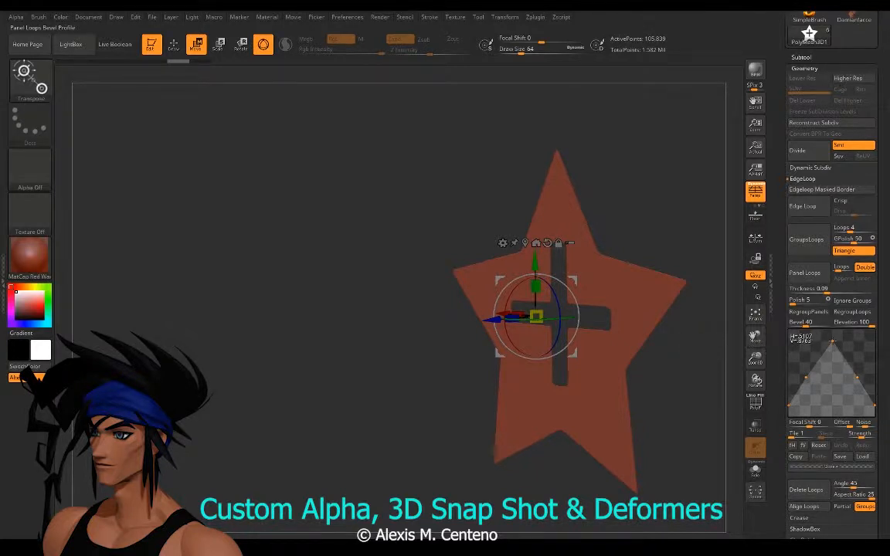
left_click(804, 370)
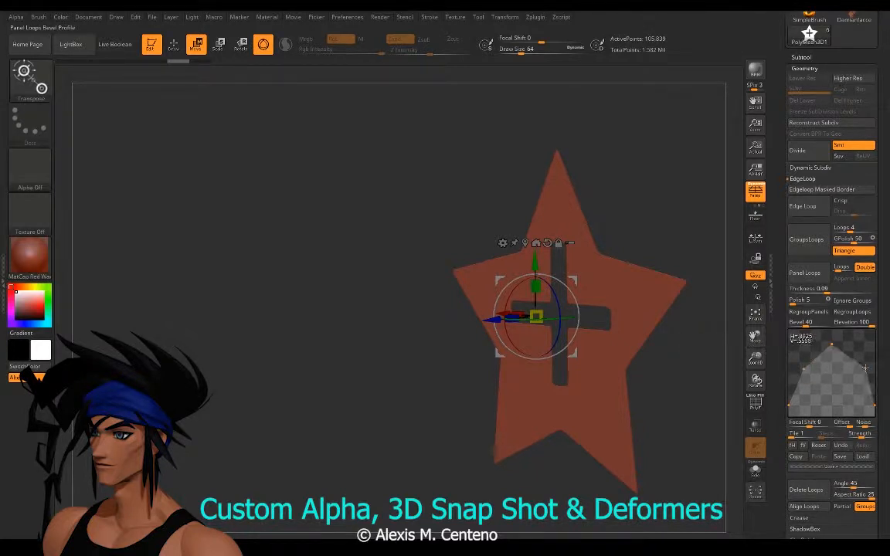
left_click(805, 272)
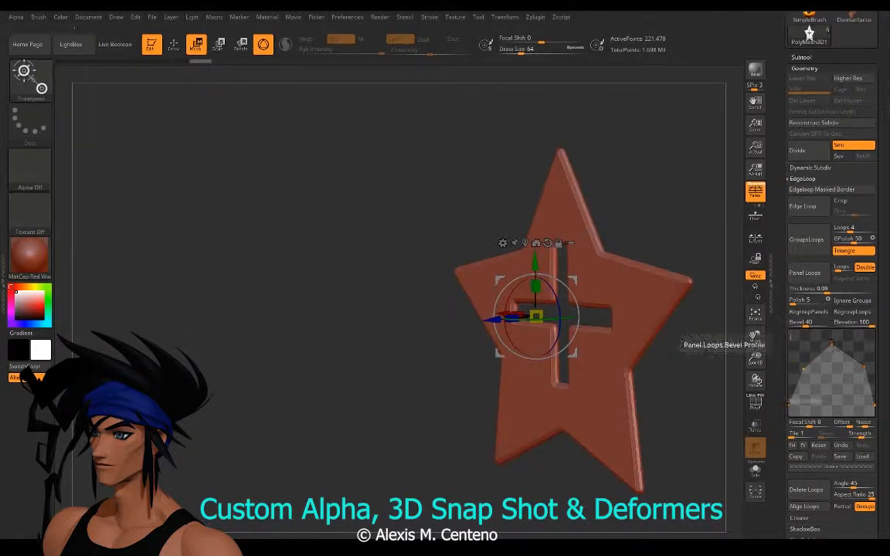
left_click_drag(231, 374, 313, 381)
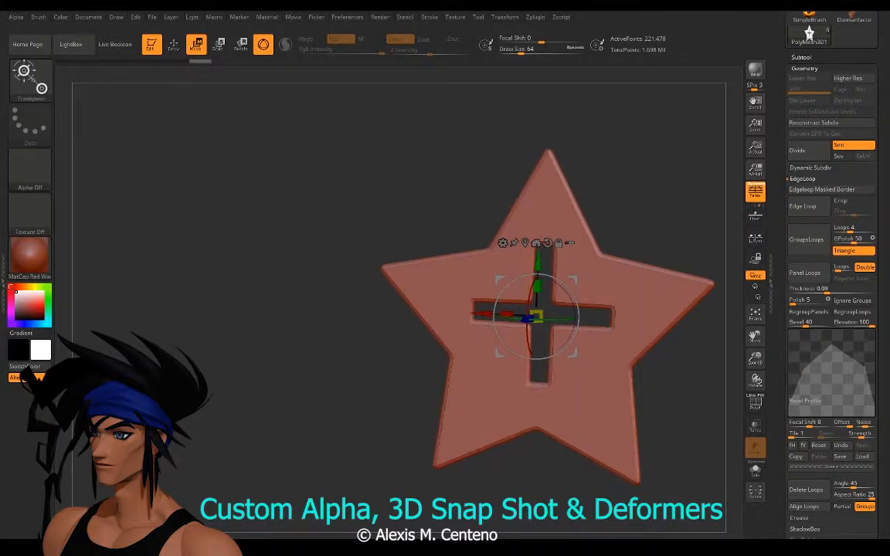
right_click_drag(275, 363, 302, 375, "ctrl")
left_click_drag(302, 375, 298, 363)
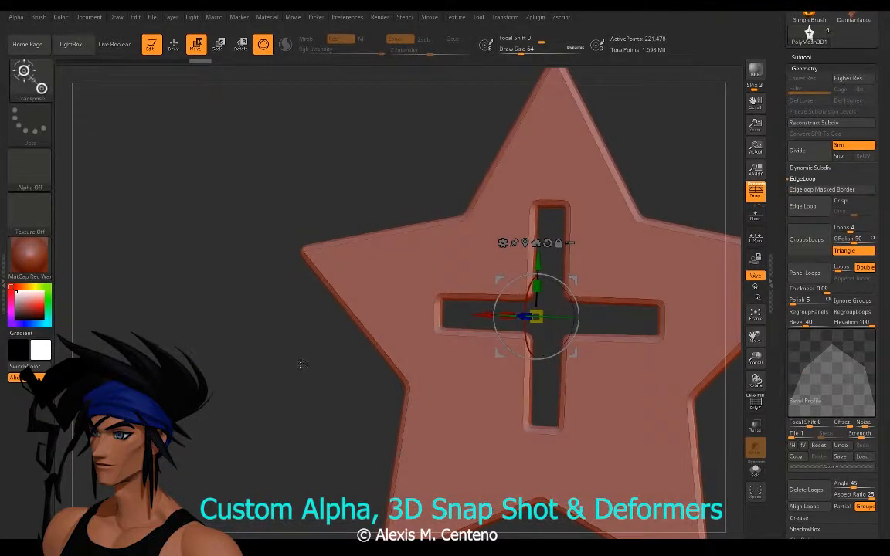
right_click_drag(299, 363, 282, 354, "ctrl")
left_click_drag(281, 354, 289, 377)
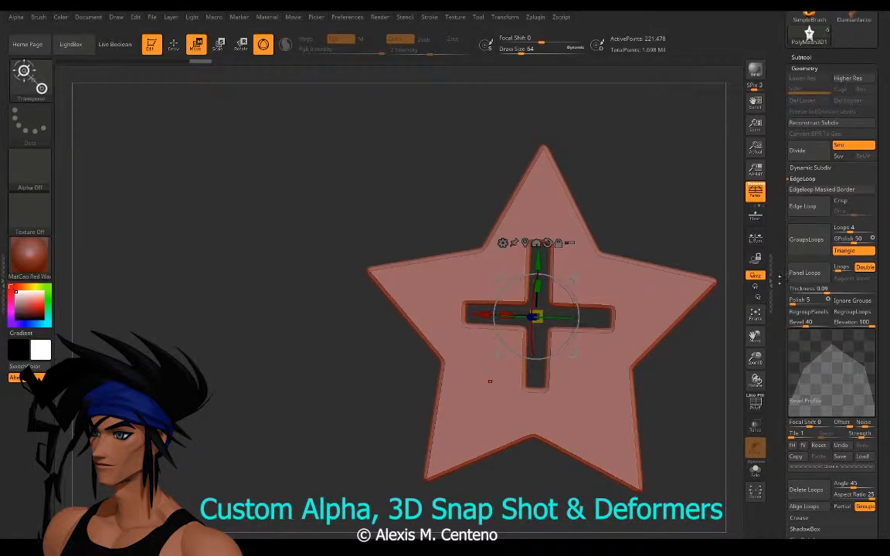
Step: Try the Crease Bevel with a width of 0.05 on the panel-looped star, undoing each result
left_click_drag(778, 421, 779, 361)
left_click(798, 383)
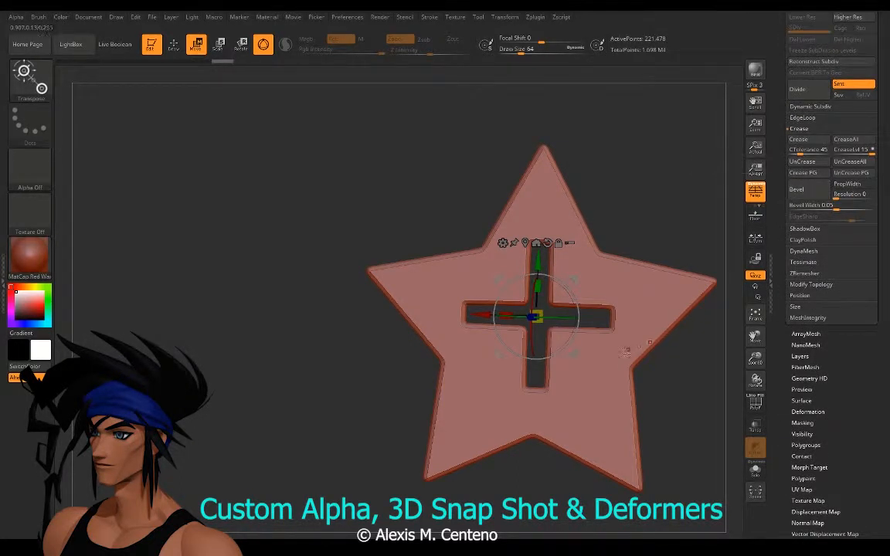
left_click(801, 192)
key("ctrl+z")
left_click(800, 192)
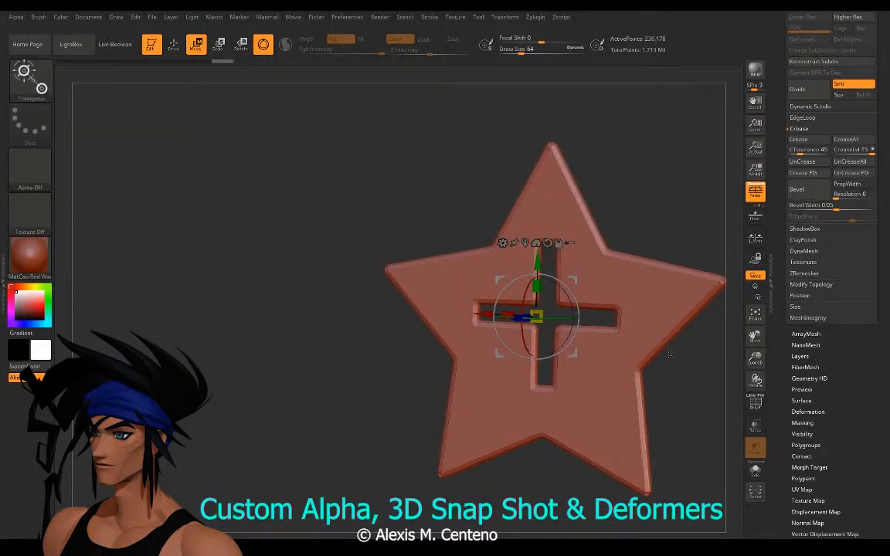
key("ctrl+z")
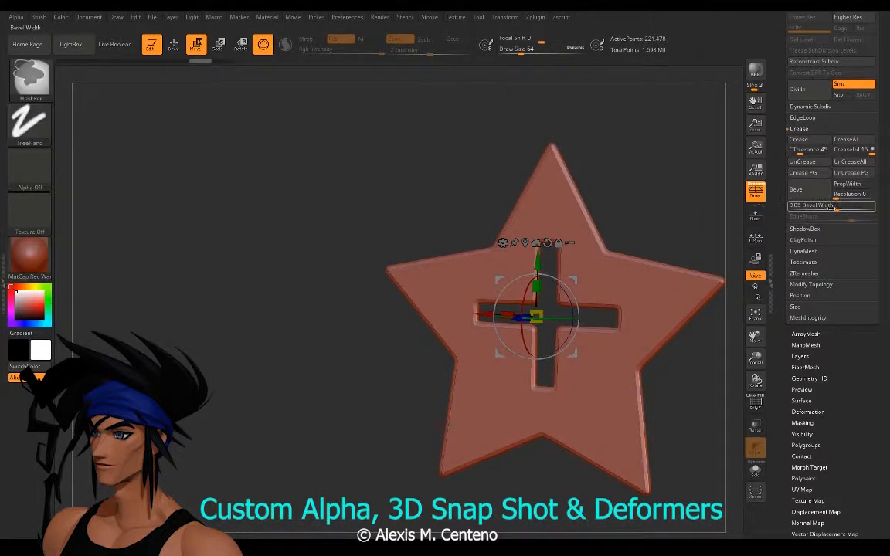
Step: Apply the Crease Bevel to the star with a Bevel Width of 0.01264 and inspect the bevelled edges
mouse_move(815, 209)
left_mouse_down()
mouse_move(808, 207)
mouse_move(859, 211)
mouse_move(822, 212)
left_mouse_up()
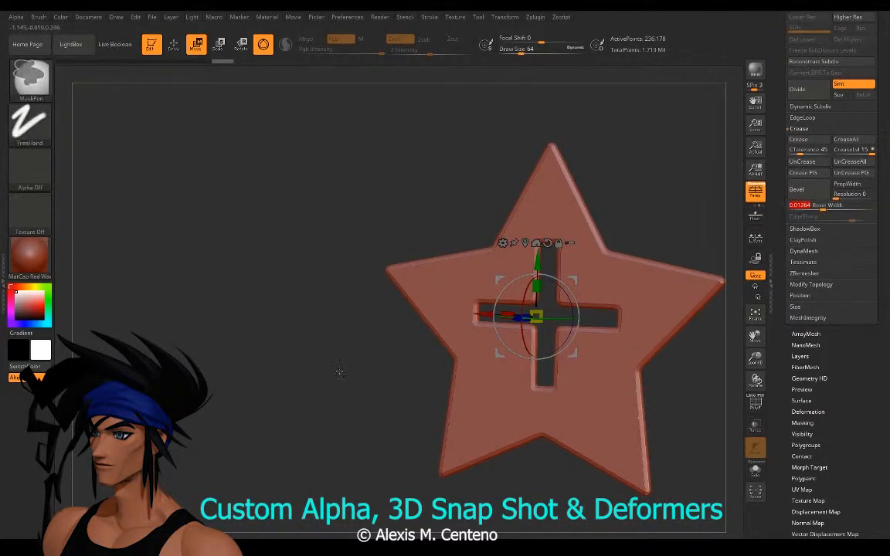
right_click_drag(338, 372, 277, 286, "ctrl")
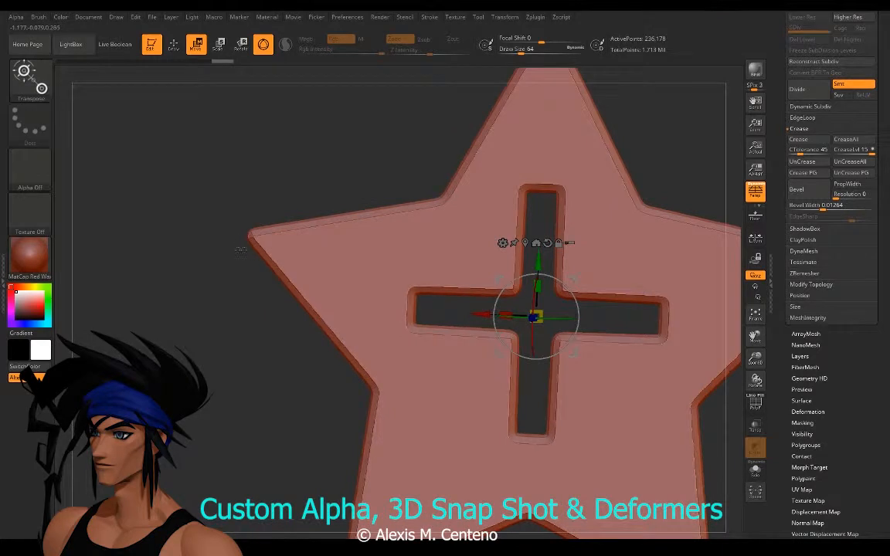
mouse_move(241, 250)
right_mouse_down("ctrl")
mouse_move(202, 283)
mouse_move(232, 234)
right_mouse_up("ctrl")
left_click(174, 46)
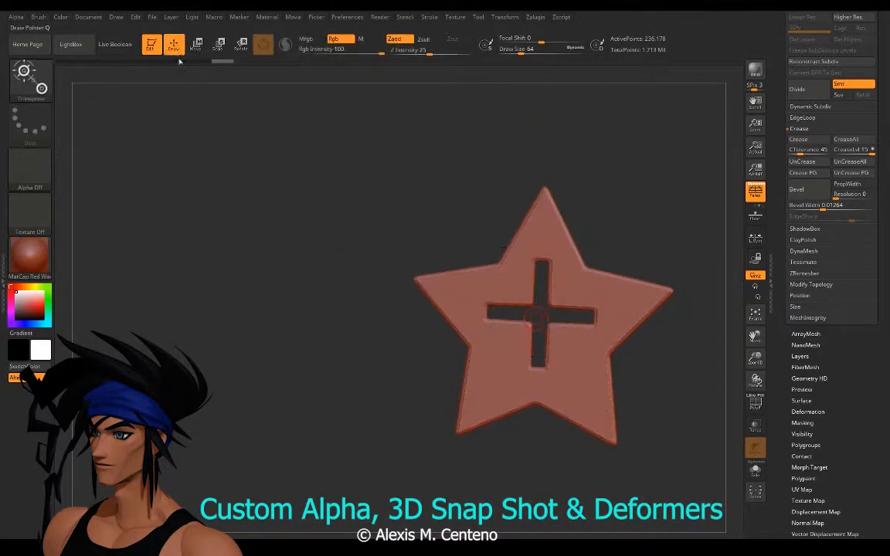
right_click_drag(309, 339, 334, 368, "shift")
right_click_drag(338, 404, 393, 405)
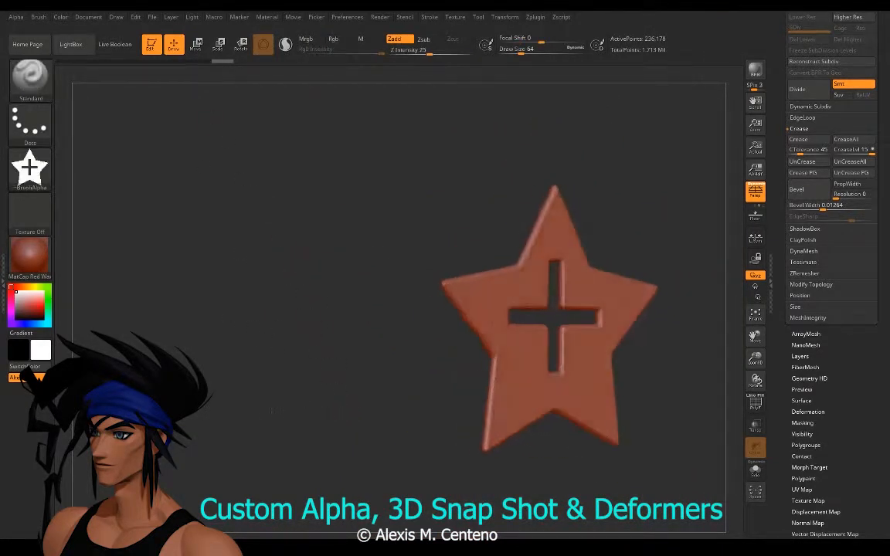
mouse_move(271, 411)
right_mouse_down()
mouse_move(334, 401)
mouse_move(371, 409)
mouse_move(317, 414)
mouse_move(363, 407)
mouse_move(288, 381)
mouse_move(308, 376)
right_mouse_up()
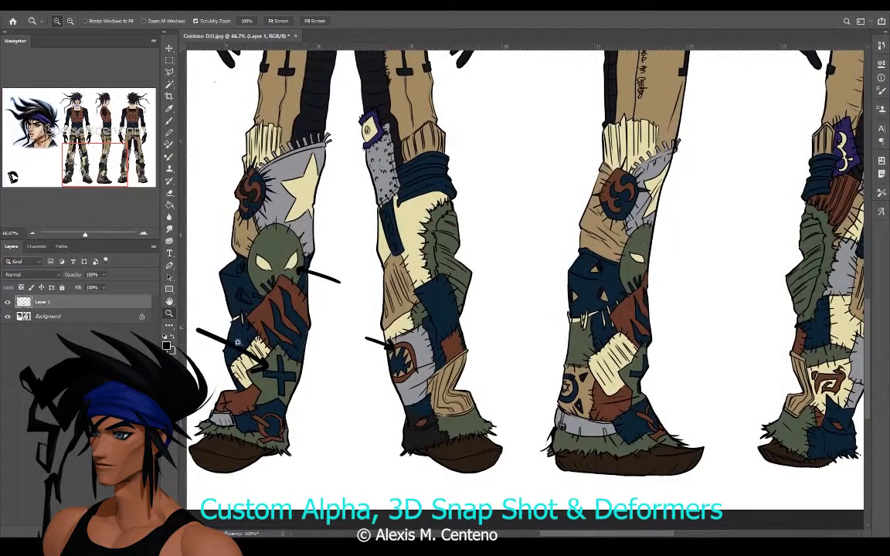
Step: Switch to Photoshop and examine the cross patch on the lower trouser leg in the character reference
left_click(169, 302)
left_click_drag(290, 382, 313, 366)
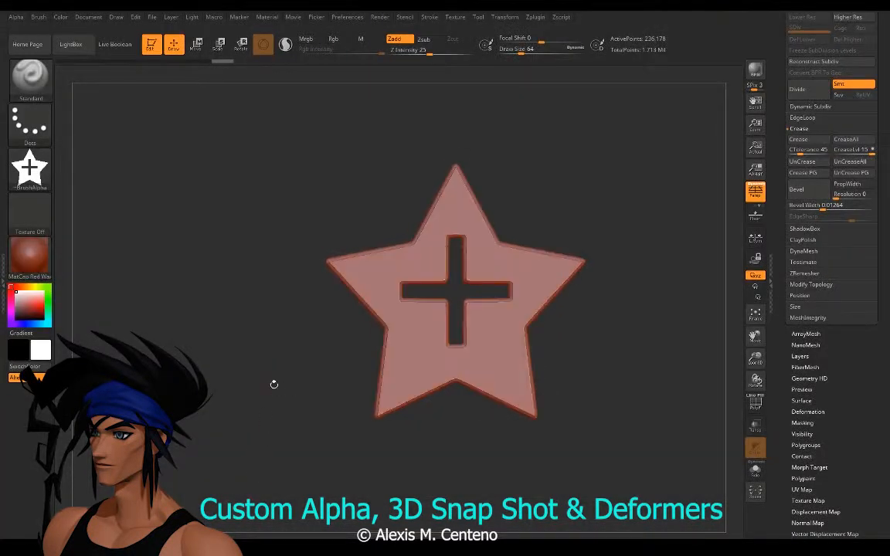
Step: Switch back to ZBrush and save the star tool as starTest in the 2019DemoReel folder
scroll(780, 205, "up", 5)
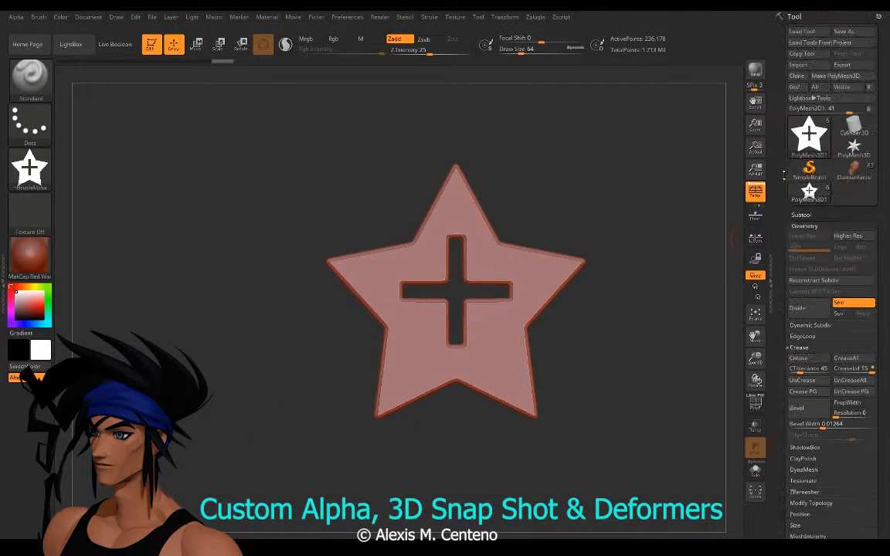
left_click(799, 214)
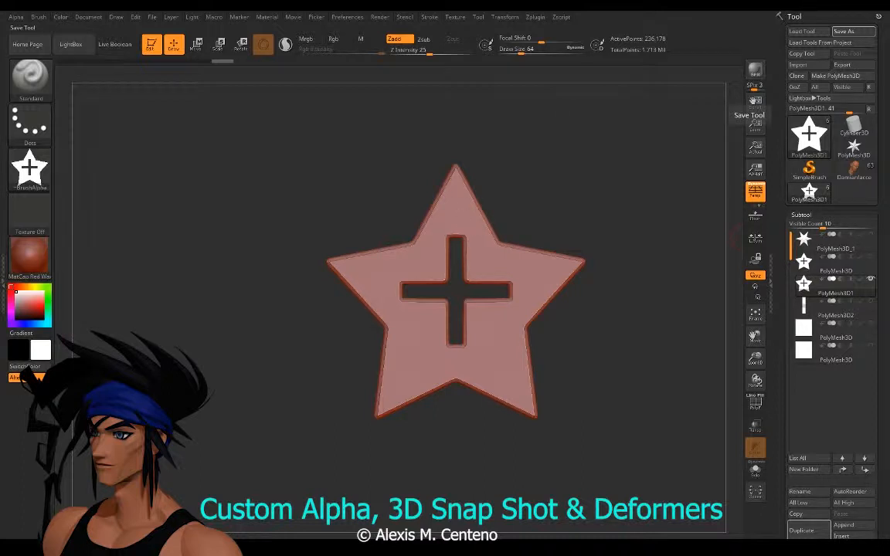
left_click(853, 31)
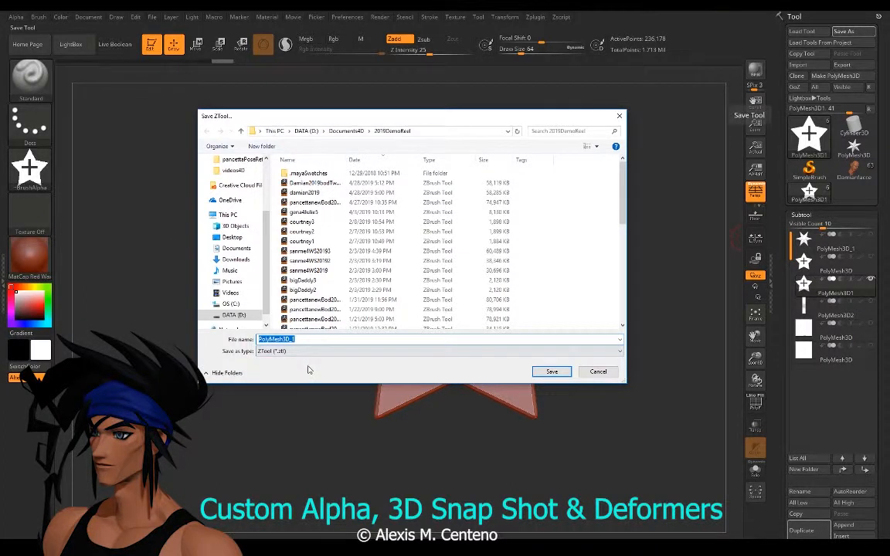
type("starTest")
left_click(551, 372)
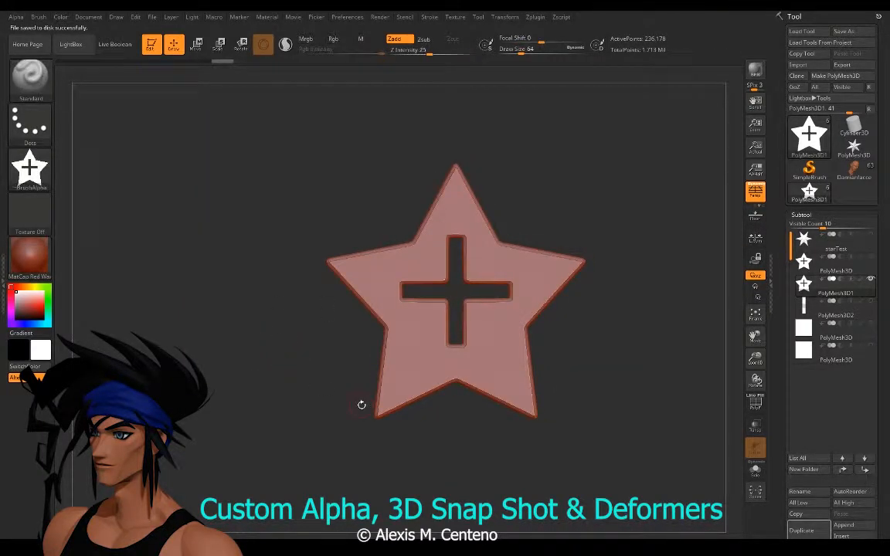
Step: Make the Damianfacce character the active tool and set its material to SkinShade4
left_click(853, 169)
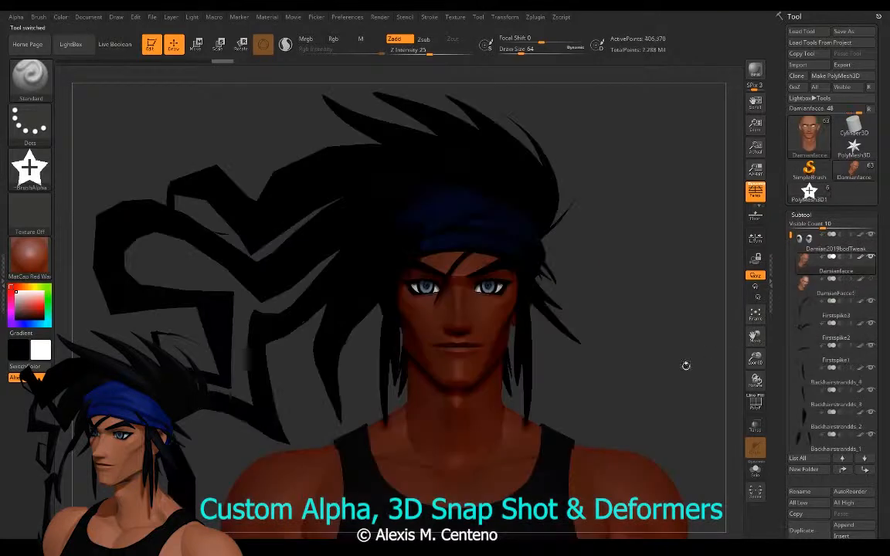
left_click(41, 263)
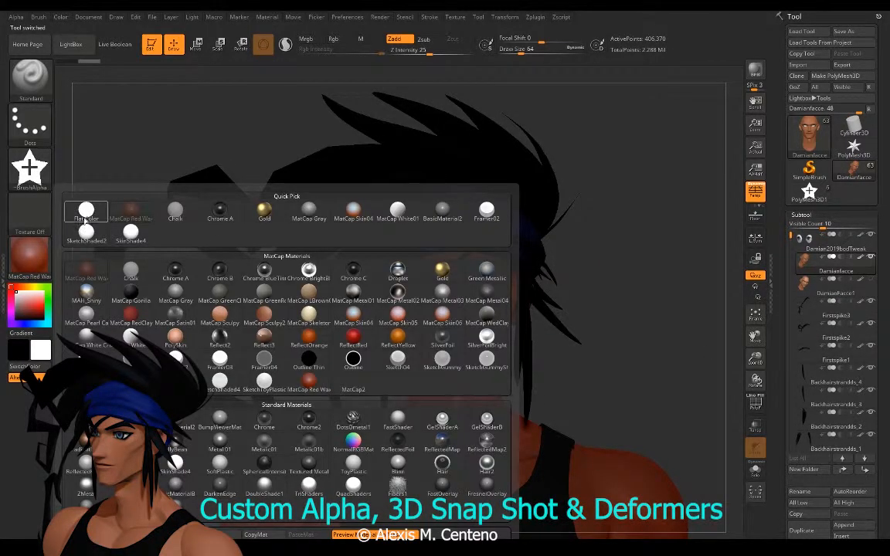
left_click(126, 239)
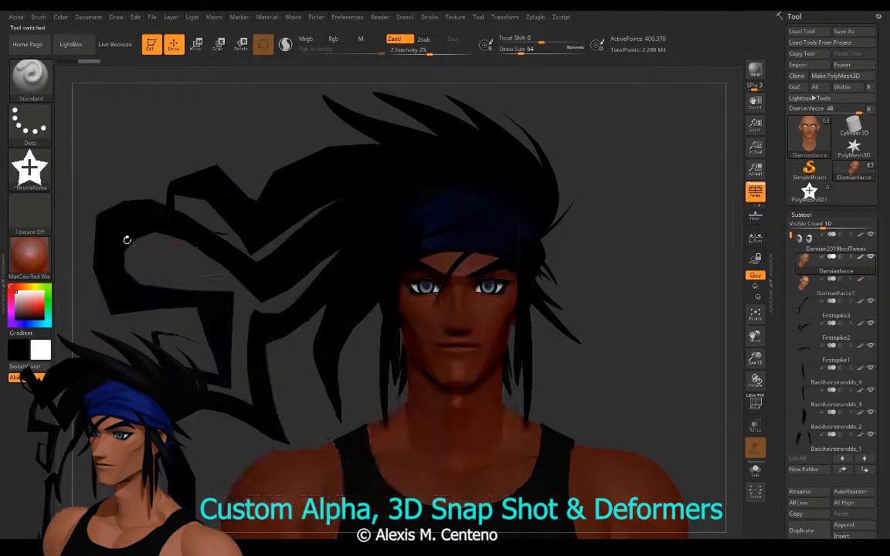
Step: Append the PolyMesh3D1 star to the character as a new subtool
right_click_drag(302, 384, 298, 317, "ctrl")
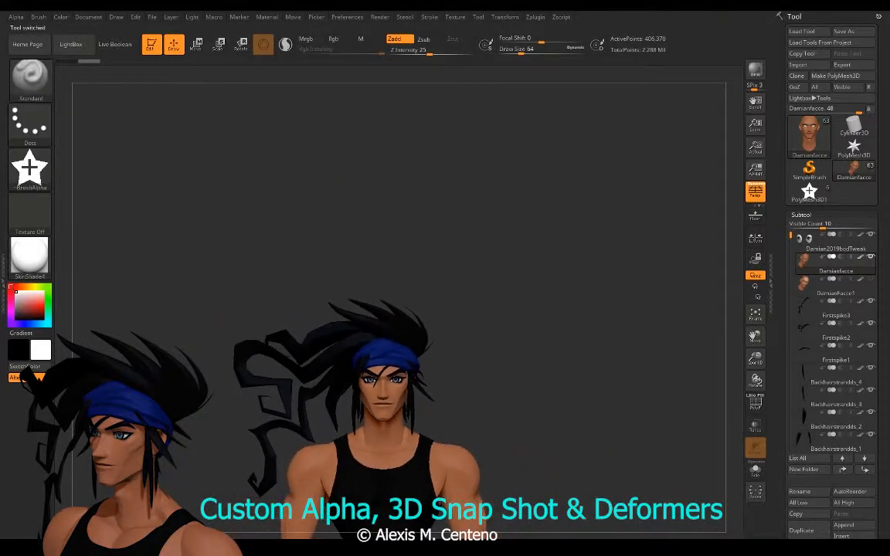
right_click_drag(386, 529, 476, 128, "alt")
right_click_drag(288, 461, 327, 238, "alt")
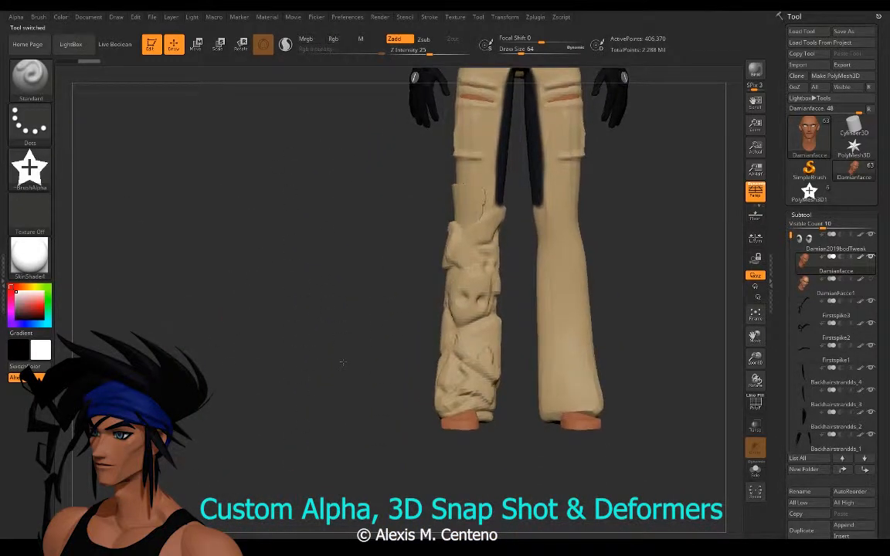
right_click_drag(343, 362, 380, 342)
mouse_move(330, 393)
right_mouse_down("ctrl")
mouse_move(353, 413)
mouse_move(360, 468)
mouse_move(335, 116)
mouse_move(305, 368)
mouse_move(315, 367)
mouse_move(329, 326)
right_mouse_up("ctrl")
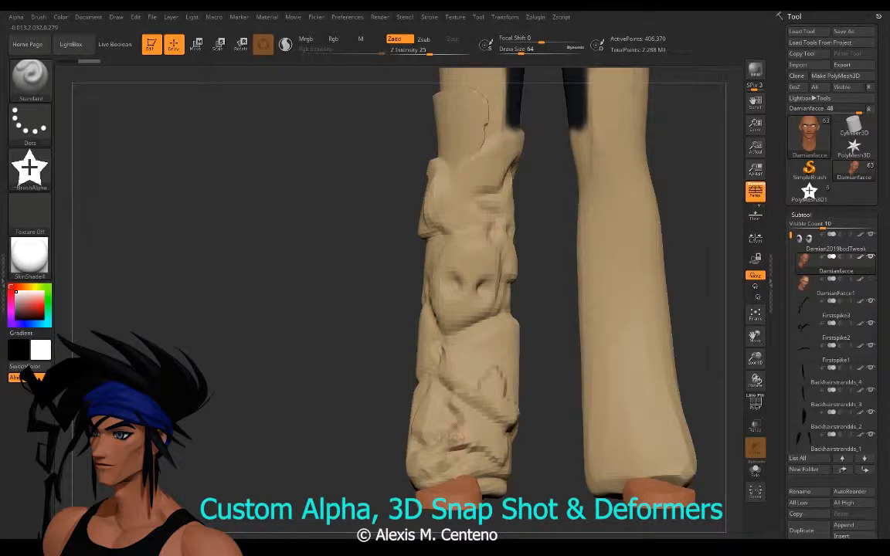
scroll(784, 360, "down", 5)
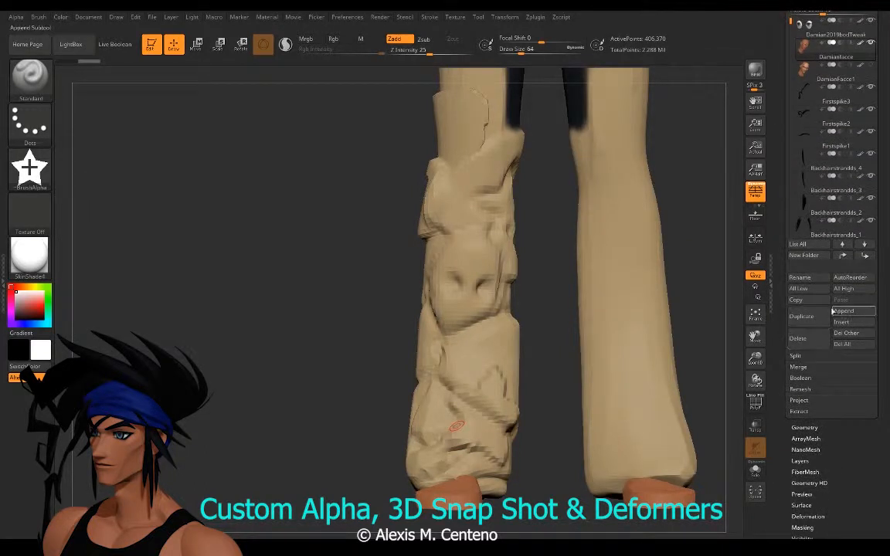
scroll(781, 352, "up", 5)
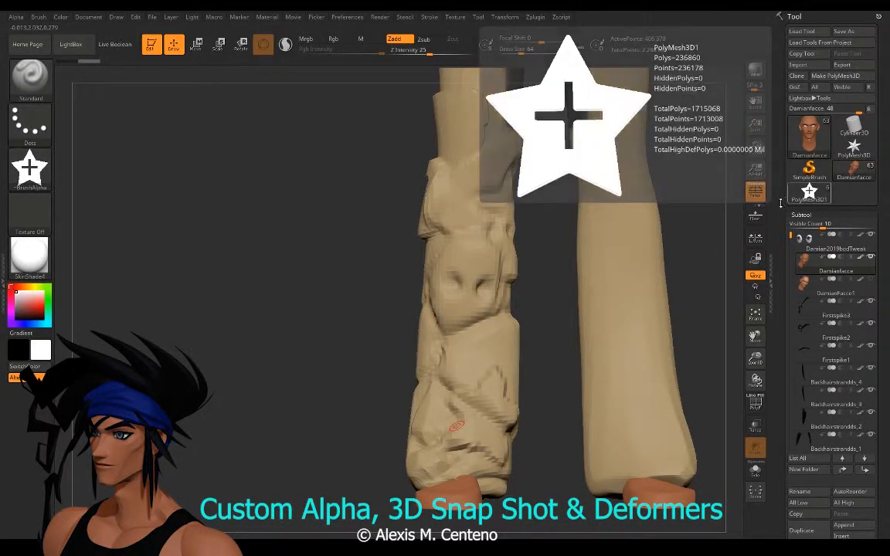
scroll(772, 182, "down", 5)
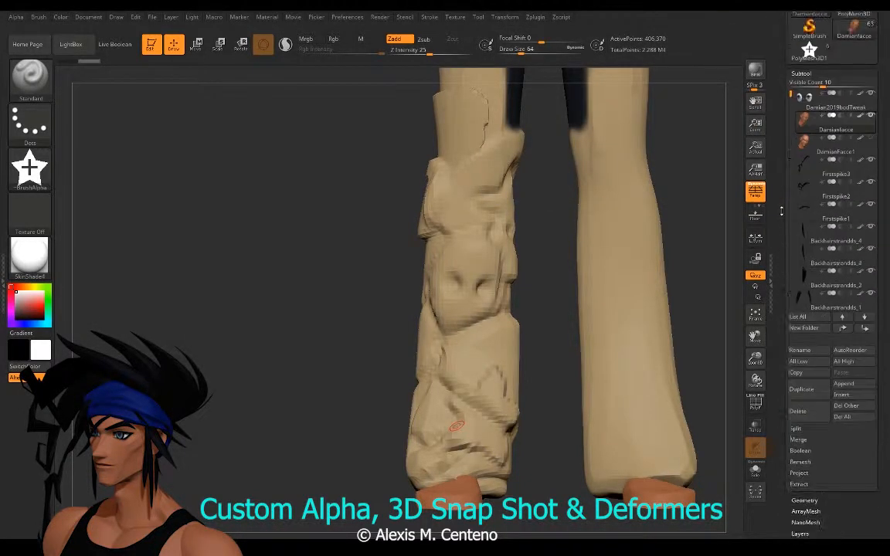
scroll(772, 181, "up", 3)
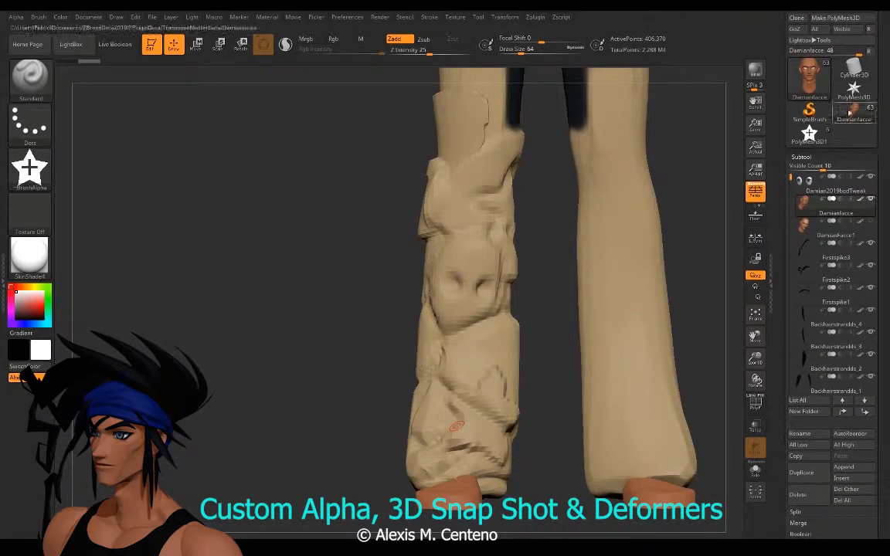
scroll(830, 348, "down", 4)
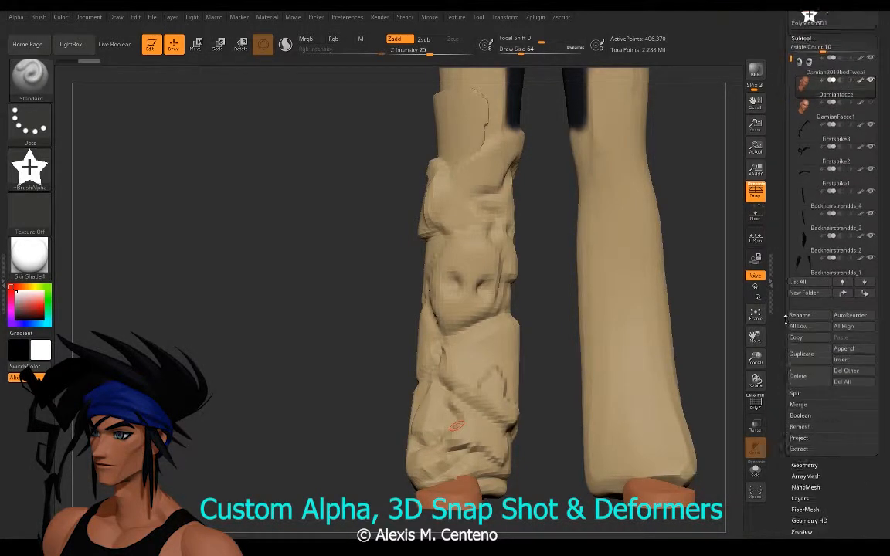
left_click(842, 324)
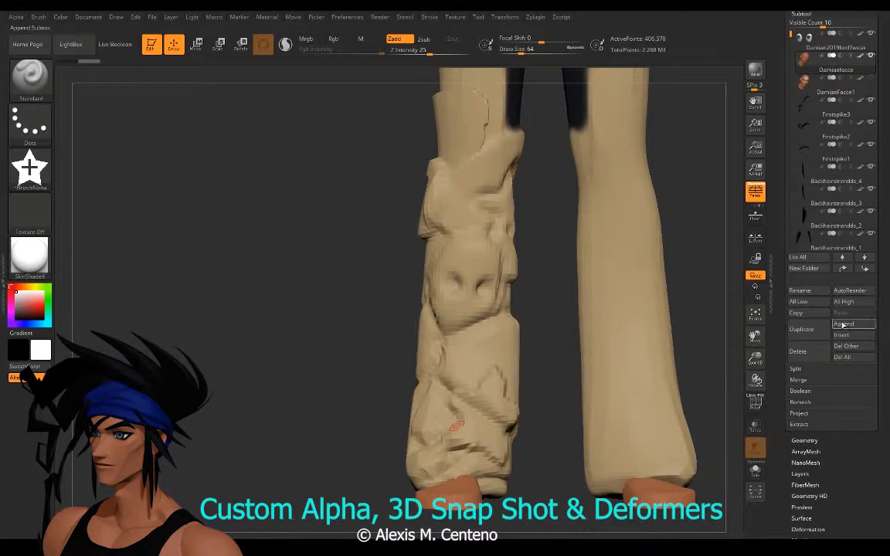
left_click(842, 324)
left_click(531, 345)
Step: Select the appended star subtool and reposition only its transform gizmo down to the star between the trouser legs
left_click_drag(791, 35, 792, 195)
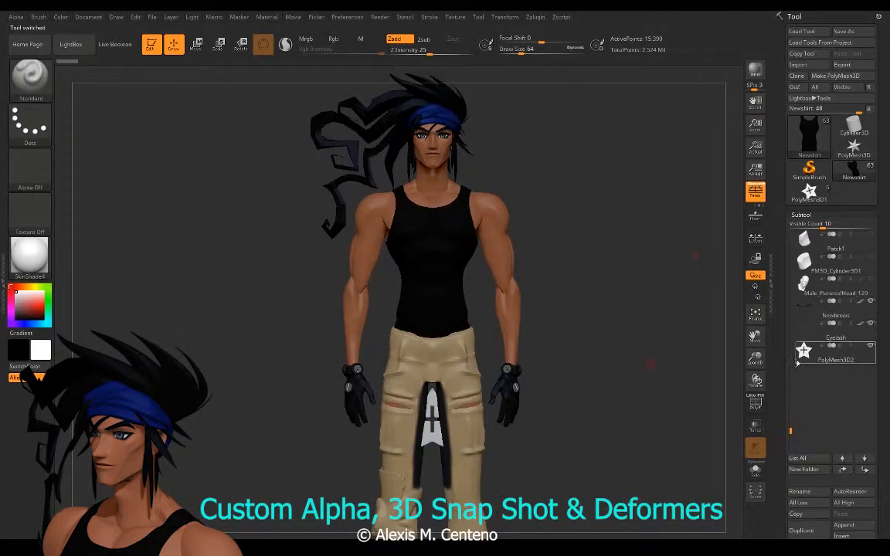
mouse_move(799, 360)
left_click_drag(321, 397, 232, 408)
left_click(197, 44)
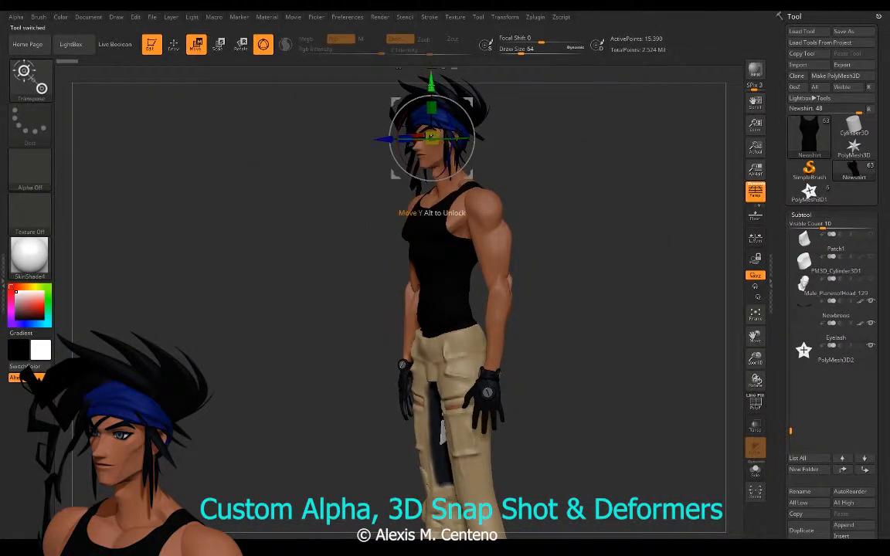
left_click_drag(431, 83, 435, 348, "alt")
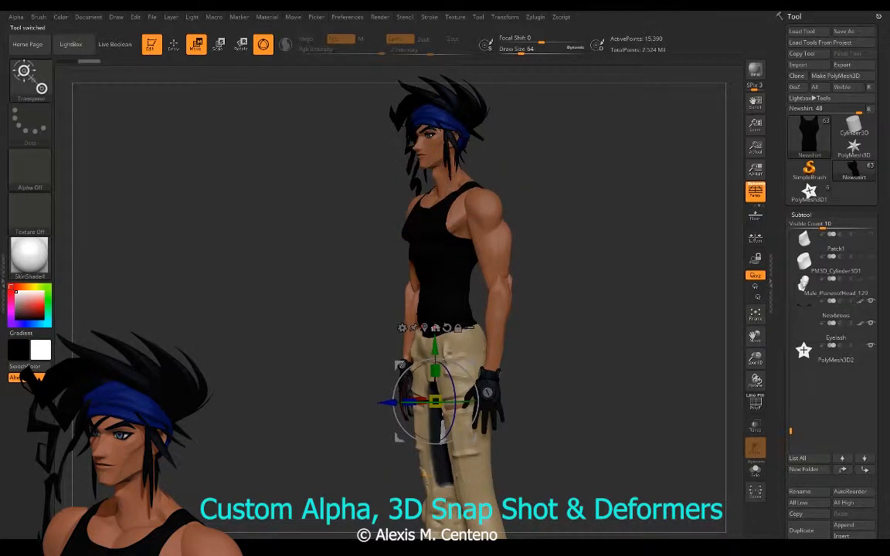
key("ctrl+z")
left_click(805, 354)
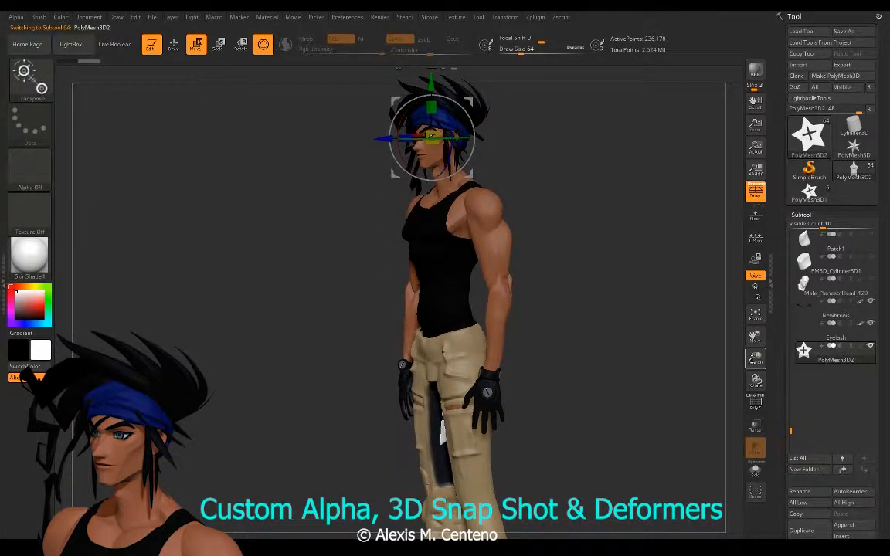
left_click_drag(431, 84, 435, 404, "alt")
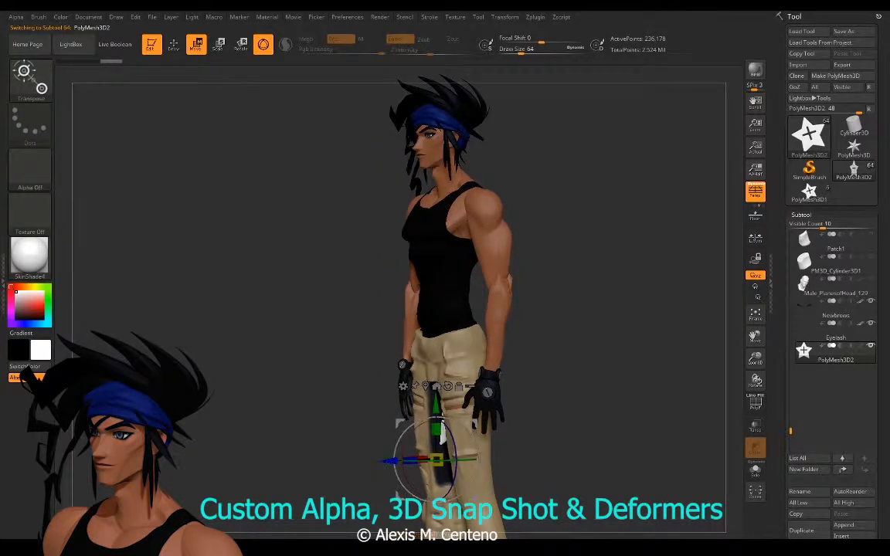
left_click_drag(304, 442, 385, 456)
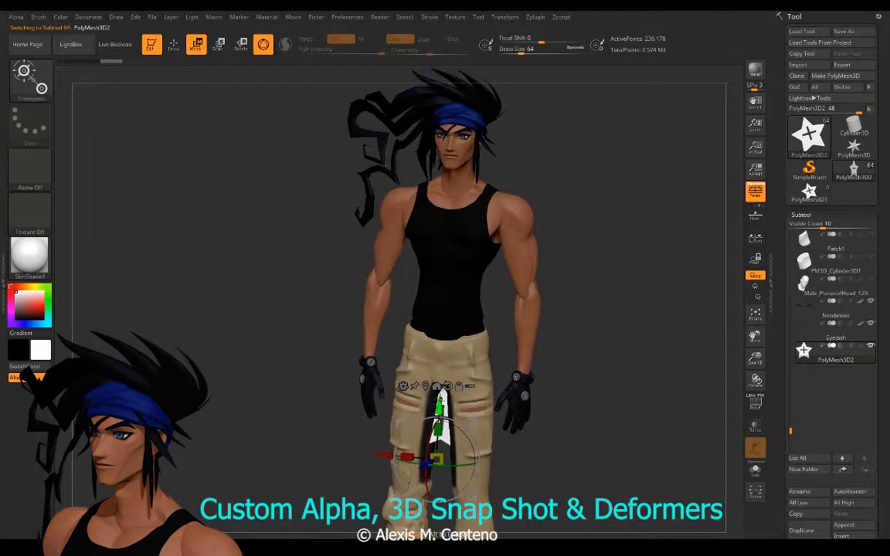
left_click_drag(439, 401, 438, 362, "alt")
Step: Move the star forward and down in front of the patched shin, and duplicate its subtool
left_click_drag(332, 386, 264, 378)
left_click_drag(383, 420, 324, 227)
left_click_drag(421, 183, 421, 333)
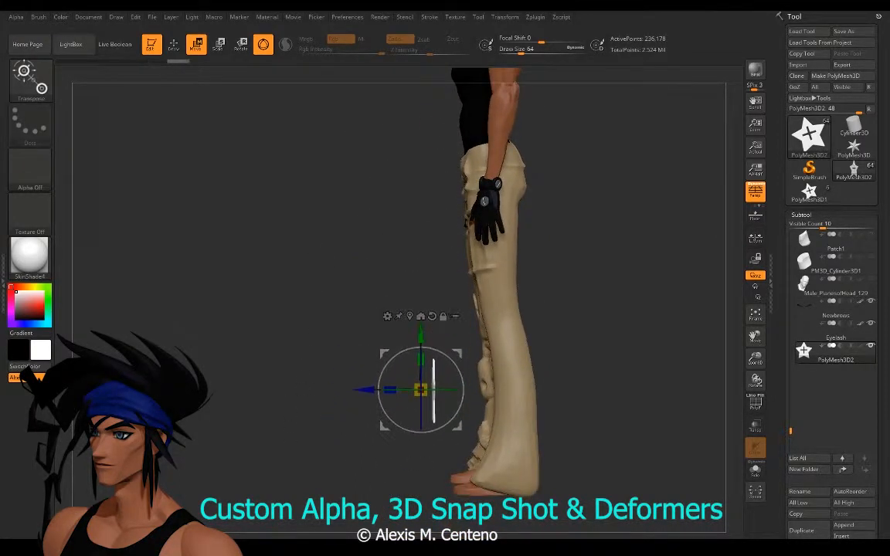
mouse_move(315, 421)
left_mouse_down()
mouse_move(379, 417)
mouse_move(308, 430)
left_mouse_up()
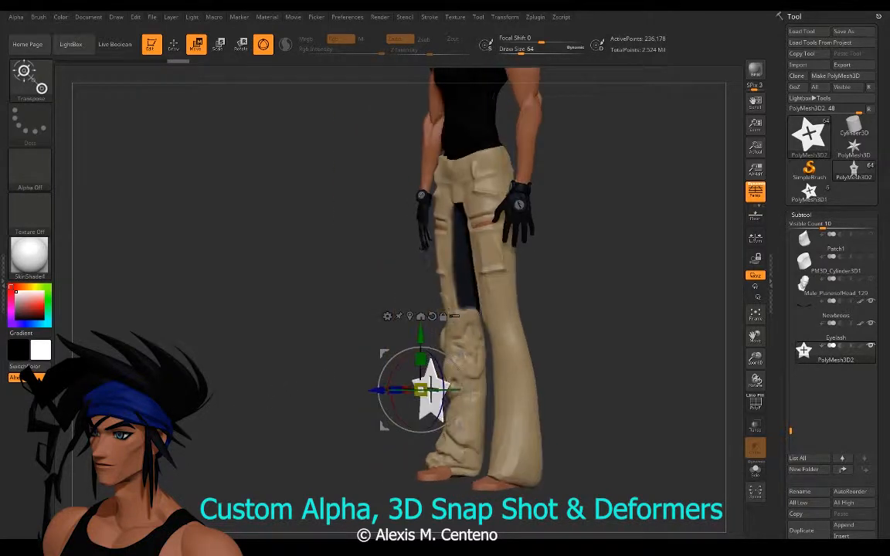
right_click_drag(306, 433, 305, 456, "ctrl")
left_click_drag(305, 455, 363, 409)
left_click(364, 409, "ctrl")
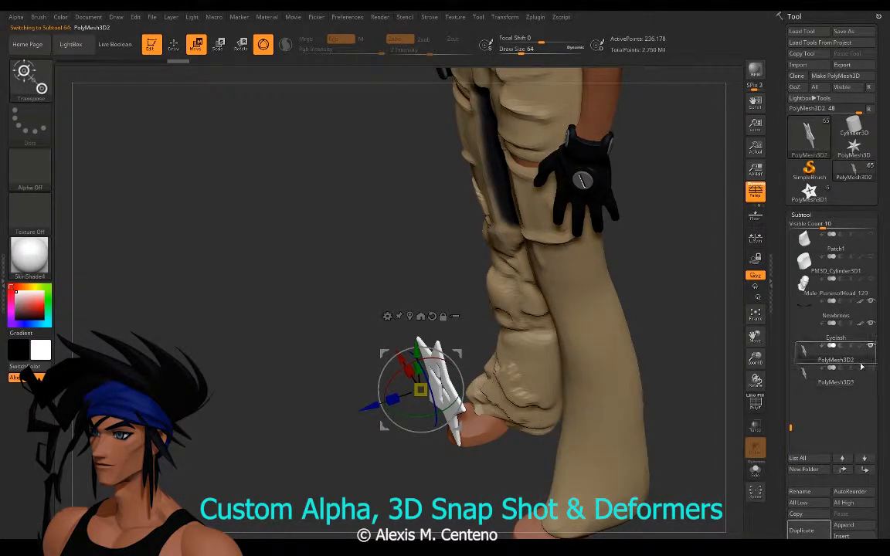
Step: Move and rotate the PolyMesh3D2 star against the lower front of the patched trouser leg
left_click_drag(418, 349, 423, 400)
left_click_drag(374, 456, 458, 425)
left_click_drag(321, 394, 384, 388)
left_click_drag(454, 408, 404, 408)
left_click_drag(354, 398, 251, 395)
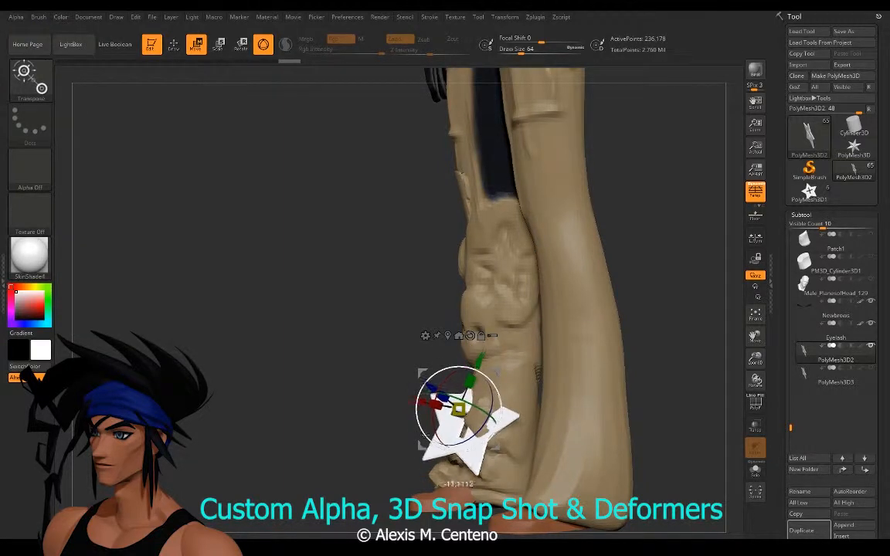
Step: Adjust the PolyMesh3D2 star's position and tilt against the front of the patched trouser cuff
left_click_drag(240, 401, 411, 406)
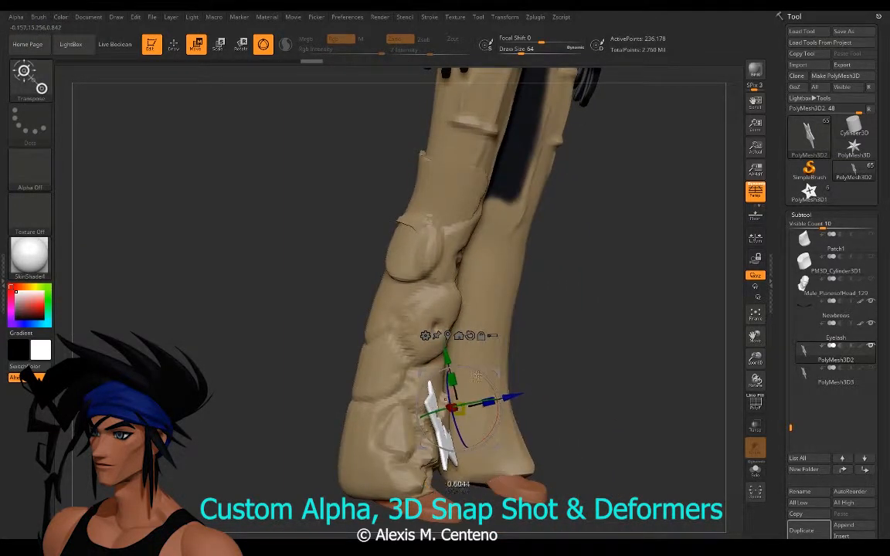
left_click_drag(478, 377, 485, 382)
left_click_drag(313, 368, 280, 369)
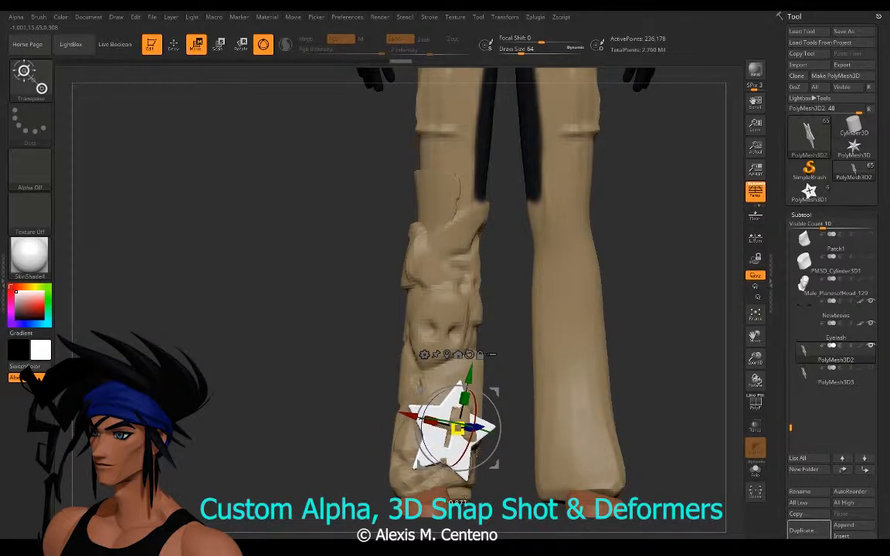
left_click_drag(303, 366, 316, 365)
left_click_drag(314, 391, 319, 340)
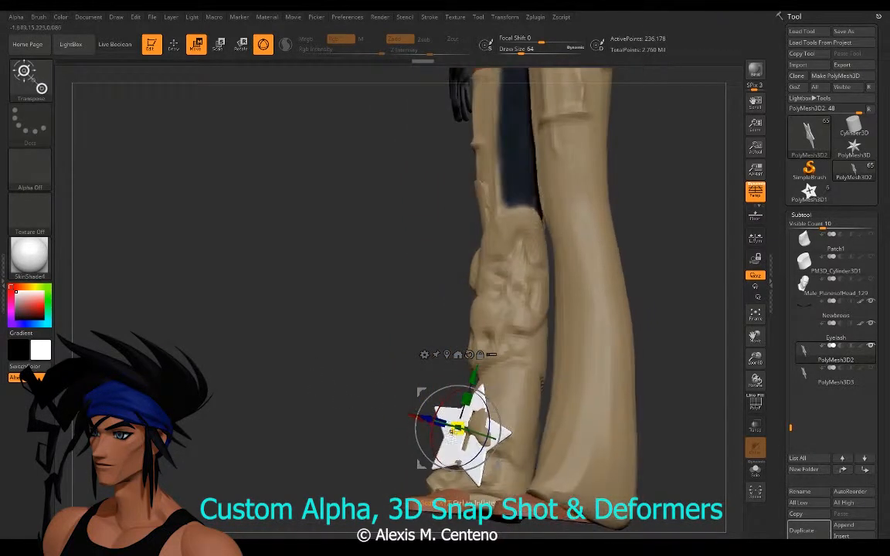
Step: Scale the star down uniformly and reposition it along its depth axis close to the front of the patched cuff
left_click_drag(458, 428, 461, 428)
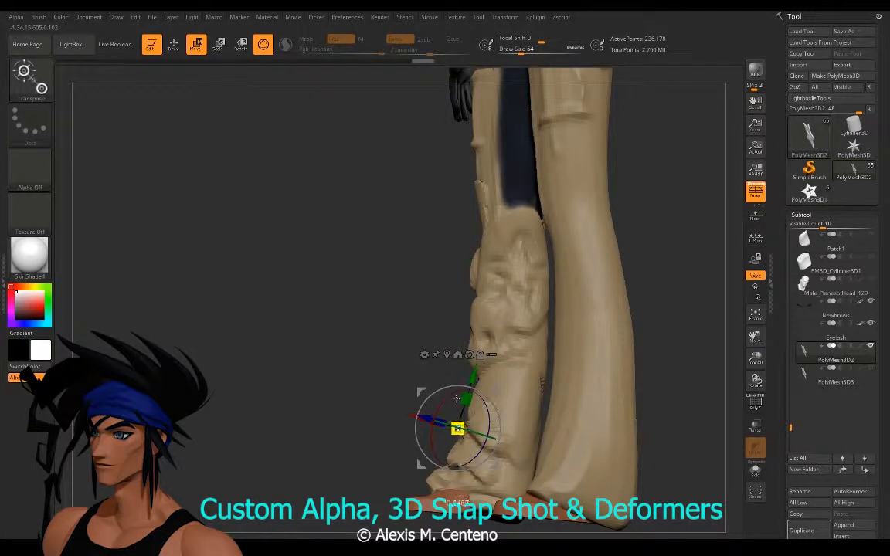
left_click_drag(566, 531, 560, 532)
left_click_drag(382, 319, 442, 446)
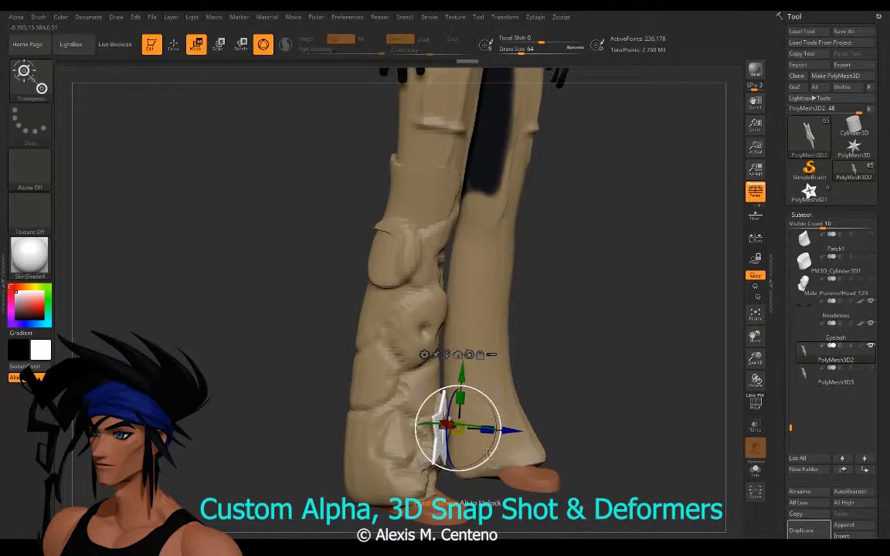
left_click_drag(511, 430, 503, 430)
left_click_drag(332, 396, 263, 378)
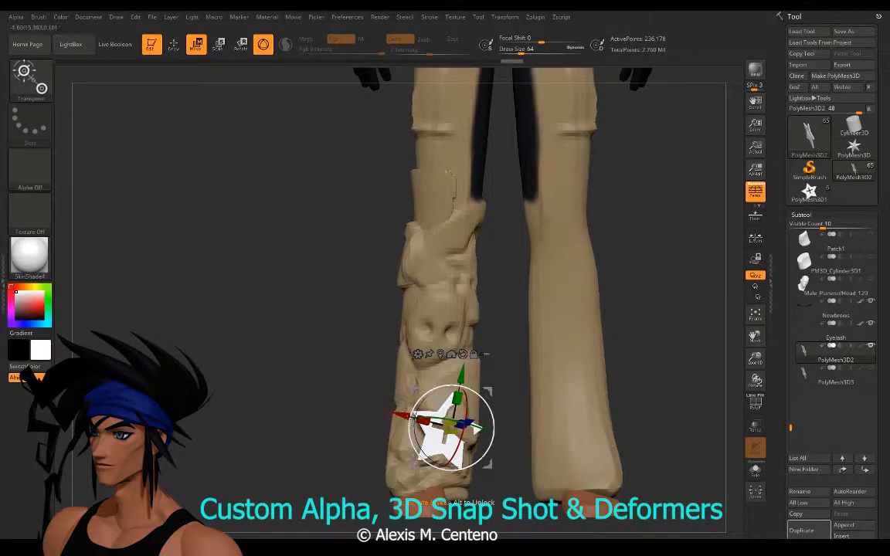
left_click_drag(356, 373, 422, 374)
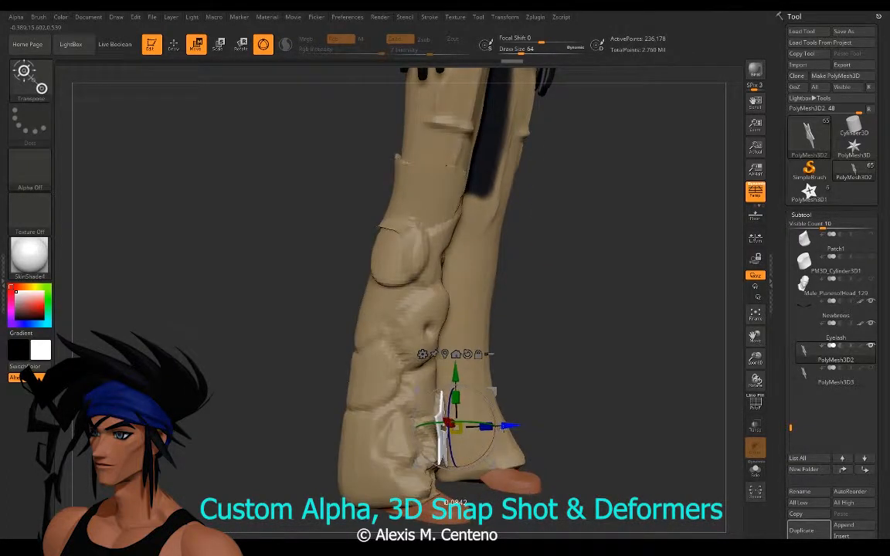
left_click_drag(301, 390, 242, 388)
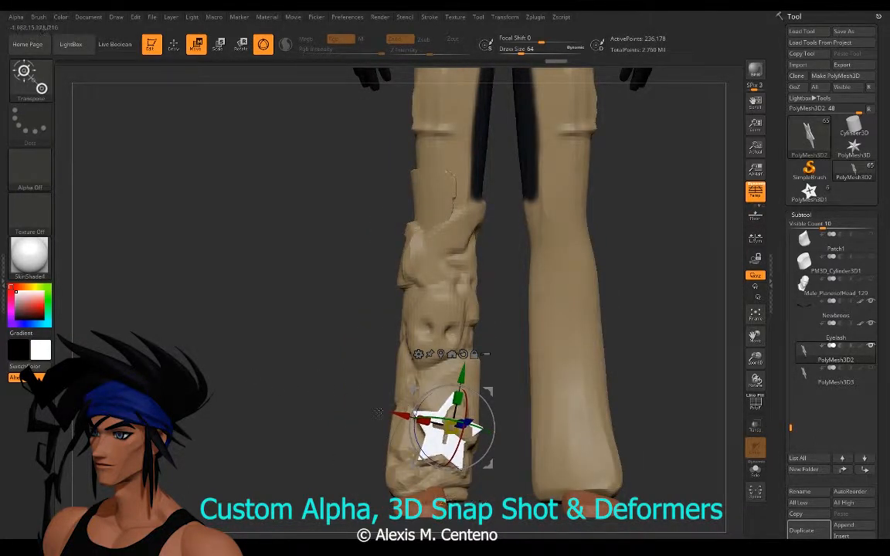
left_click_drag(377, 319, 309, 423)
right_click_drag(301, 340, 280, 418, "ctrl")
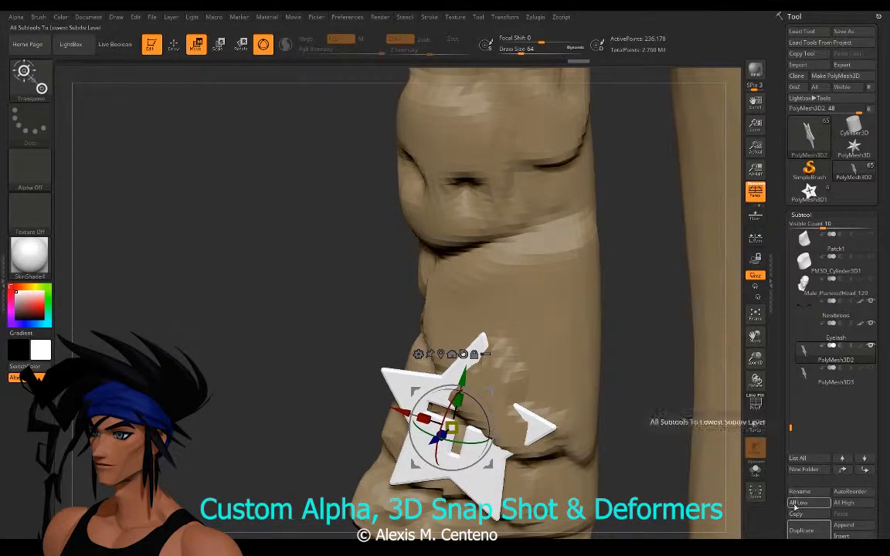
Step: Save the tool as Damian2019bodTweak, replacing the existing file
left_click(849, 32)
left_click(550, 372)
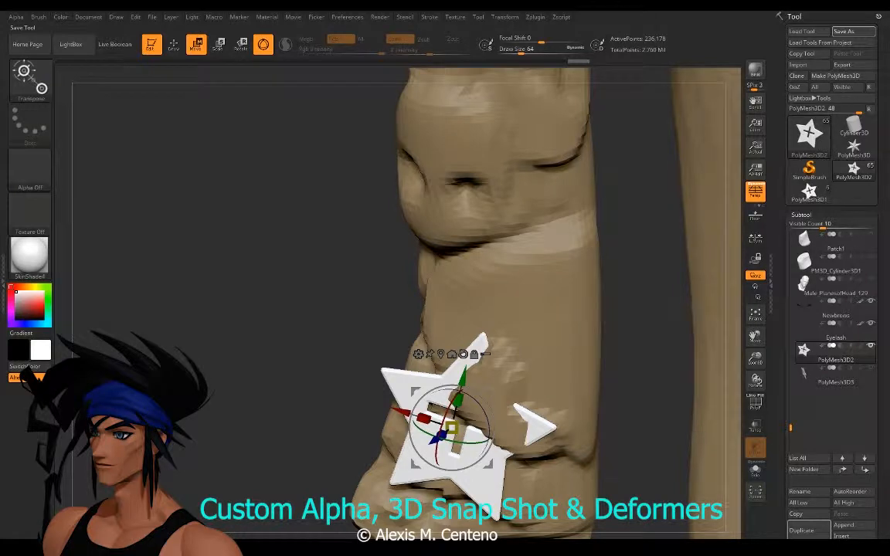
left_click(849, 31)
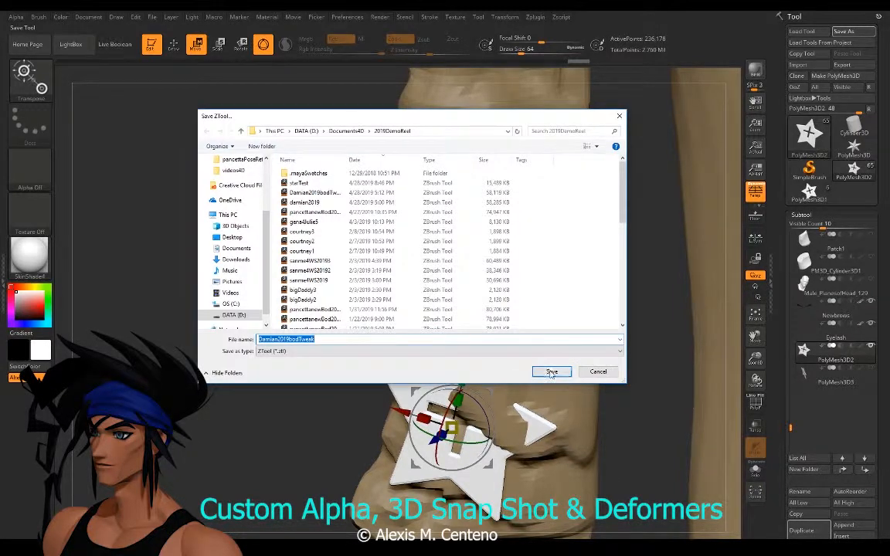
key("Return")
left_click(468, 276)
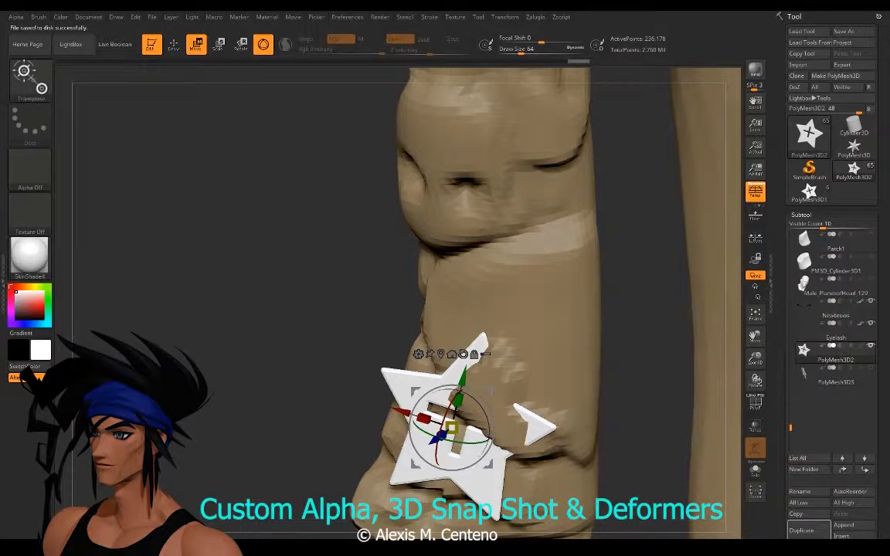
Step: Apply the Bend Curve deformer to the PolyMesh3D2 star on the cuff
left_click_drag(303, 442, 278, 397)
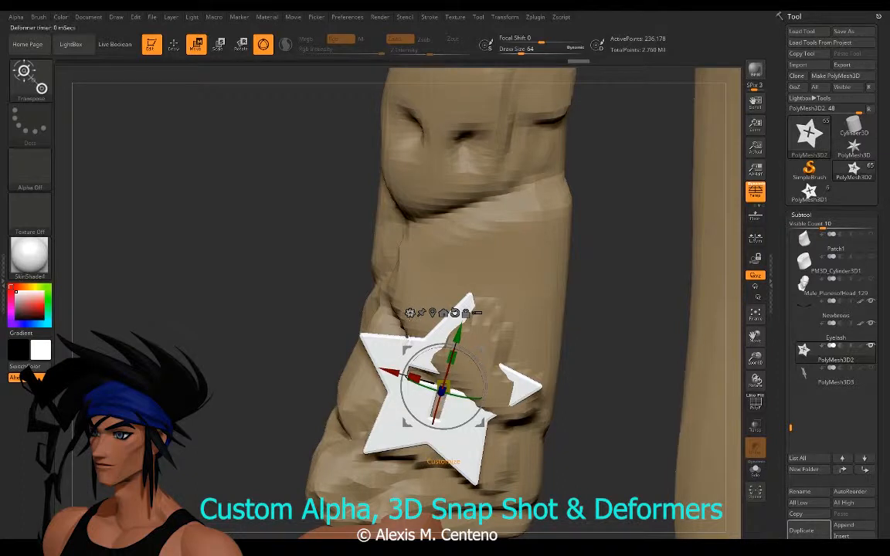
left_click(409, 312)
left_click(409, 312)
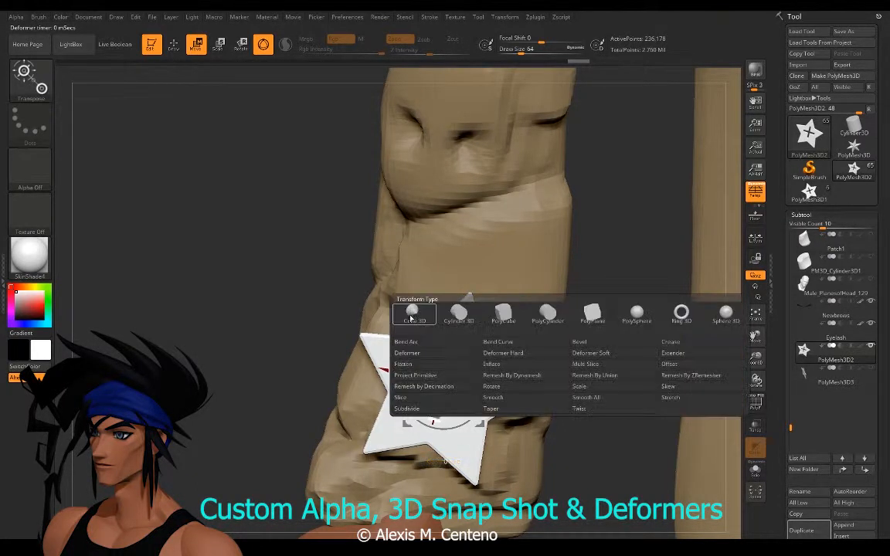
left_click(492, 342)
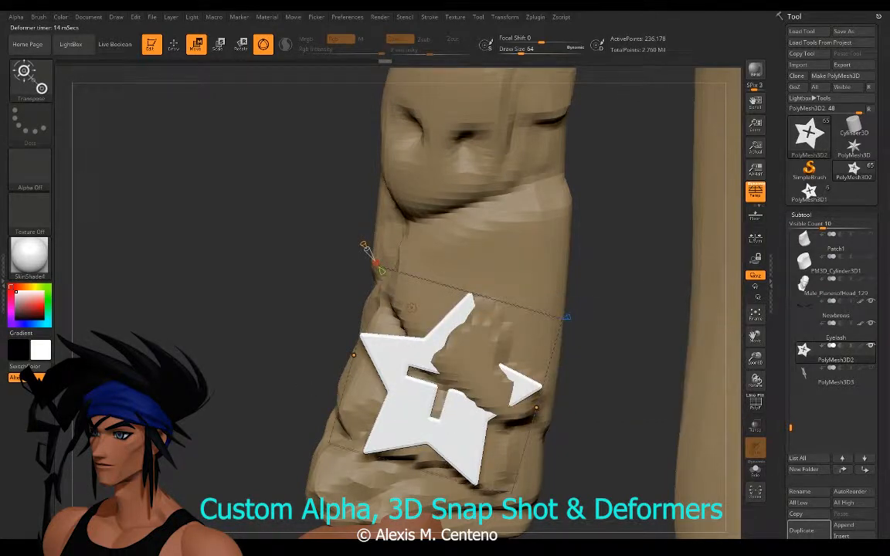
Step: Try the Bend Curve along the star's Y and Z axes and undo the last handle adjustment
left_click_drag(255, 343, 233, 343)
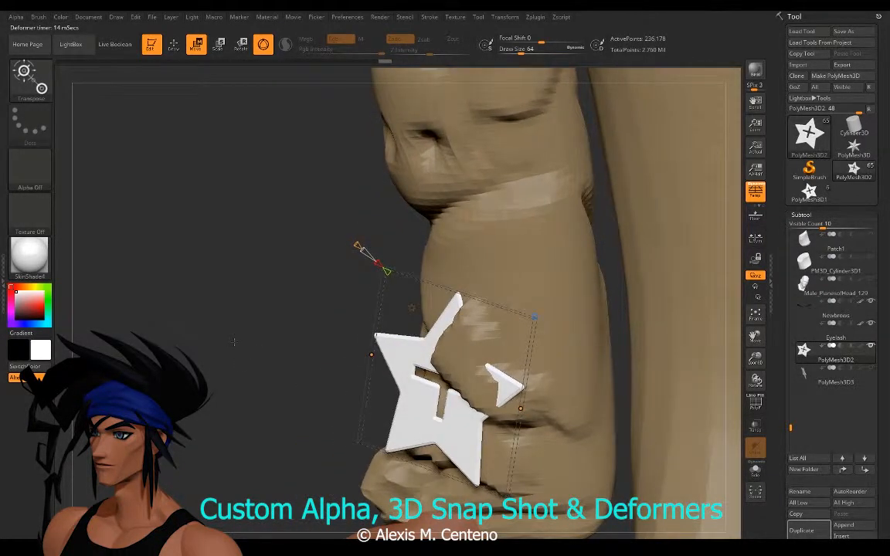
left_click_drag(291, 377, 337, 351)
left_click_drag(361, 319, 360, 340)
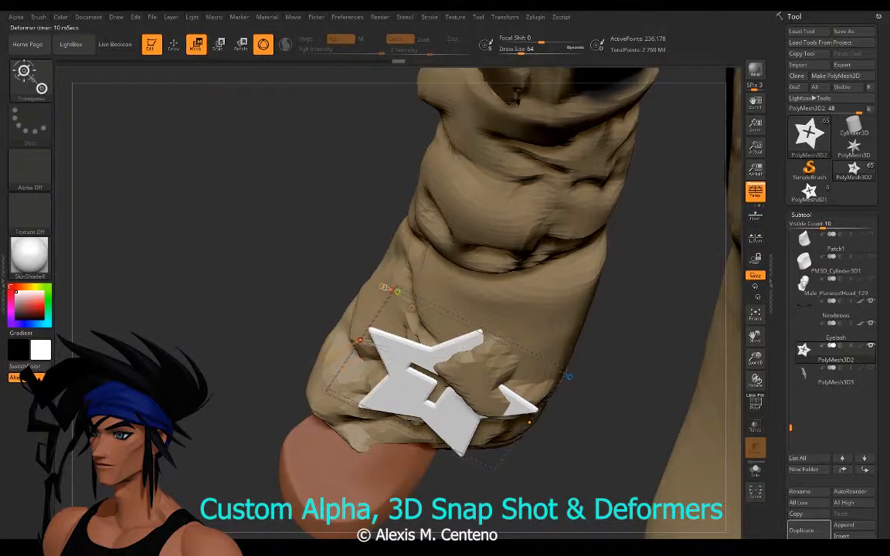
left_click_drag(278, 318, 279, 255)
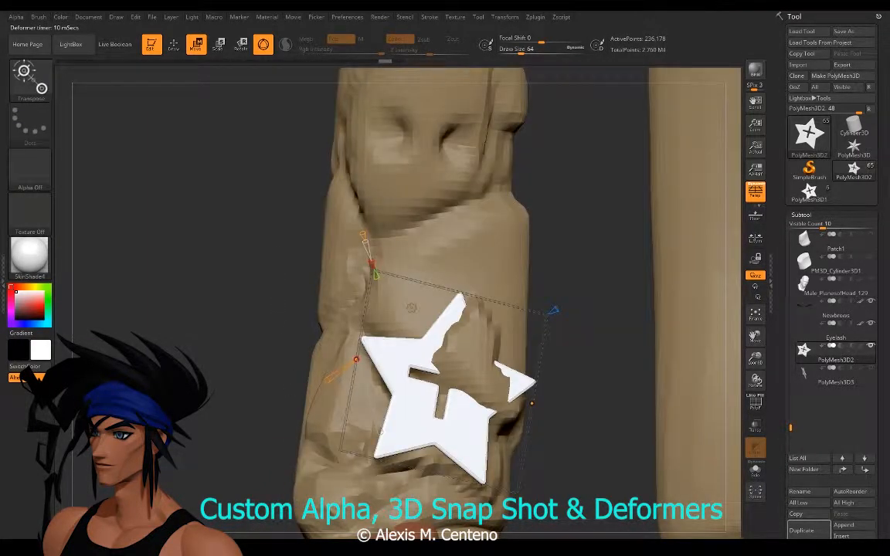
mouse_move(371, 263)
left_mouse_down()
mouse_move(366, 249)
mouse_move(377, 276)
left_mouse_up()
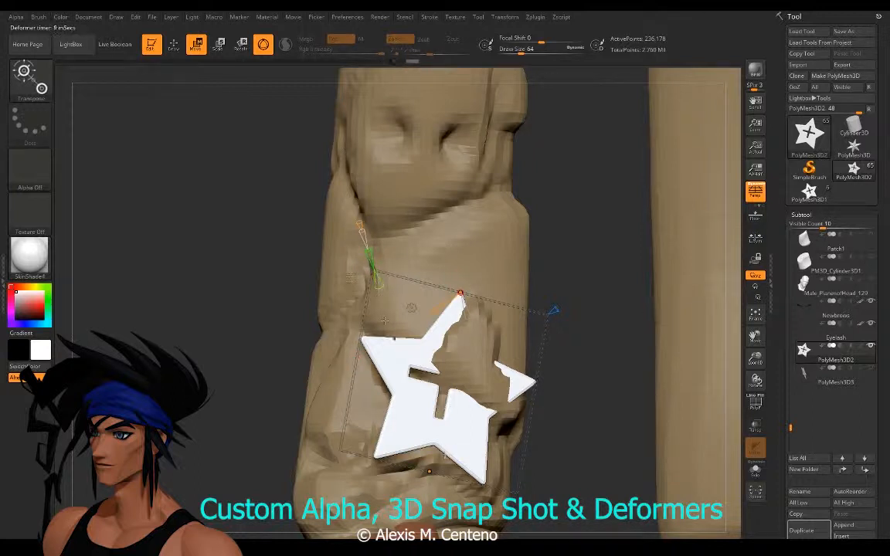
left_click_drag(340, 252, 315, 263)
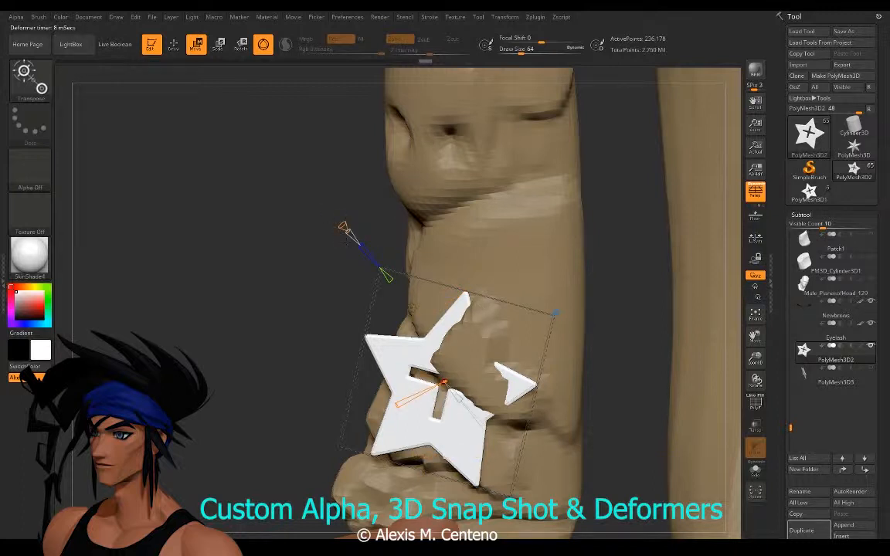
left_click_drag(308, 204, 289, 316)
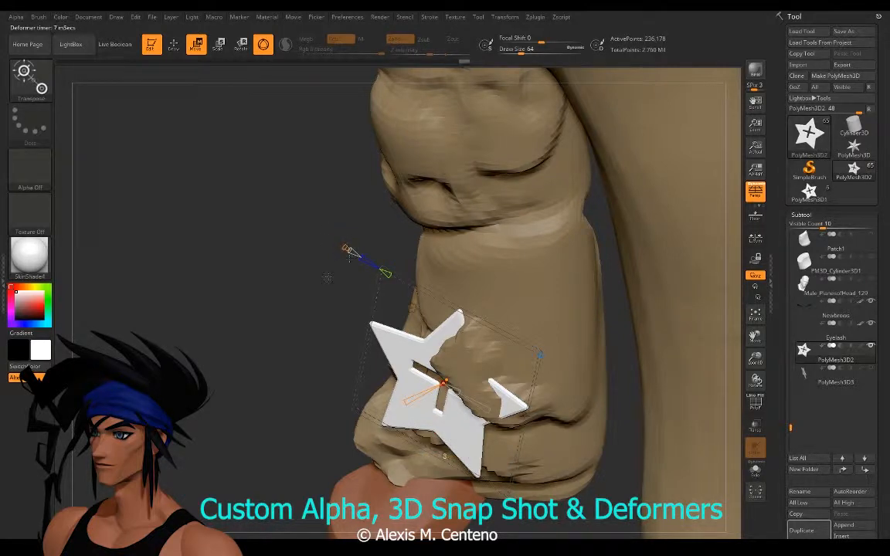
left_click_drag(328, 278, 302, 223)
mouse_move(396, 412)
left_mouse_down()
mouse_move(389, 432)
mouse_move(391, 419)
left_mouse_up()
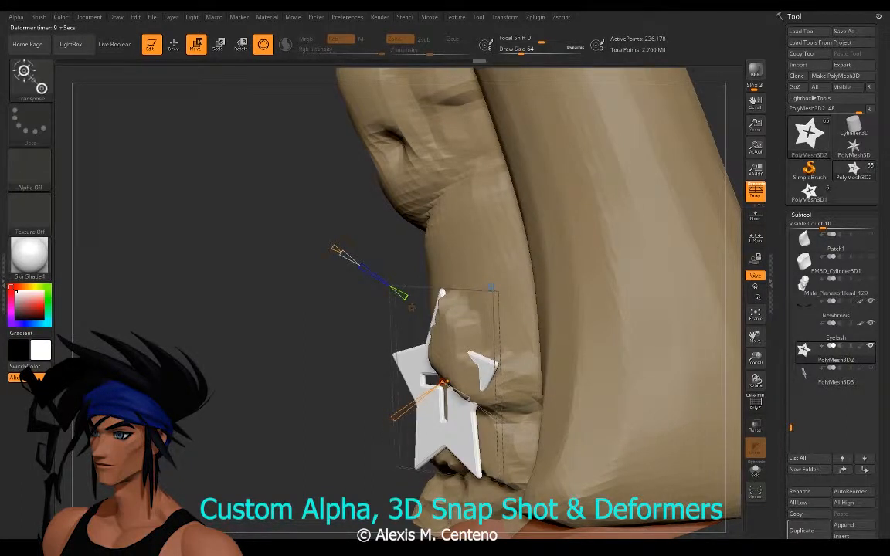
key("ctrl+z")
left_click_drag(309, 271, 234, 247)
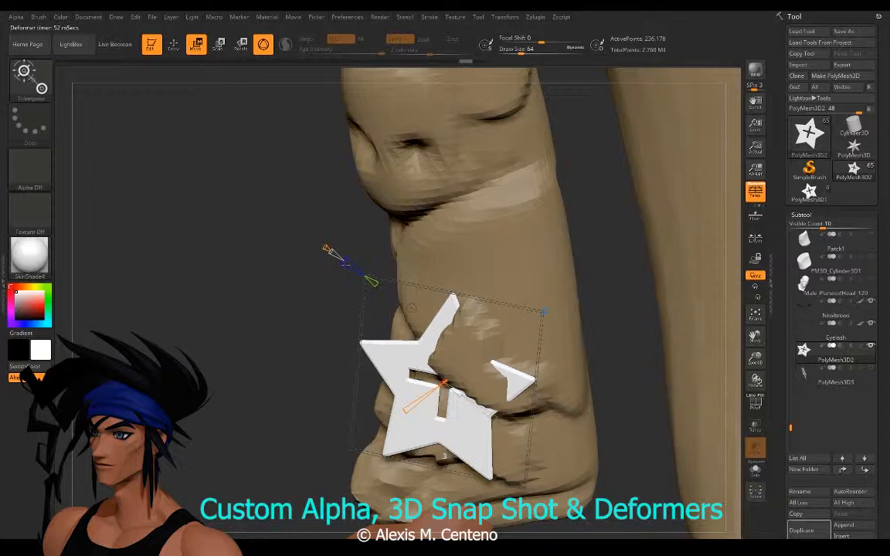
Step: Raise the Bend Curve resolution to five control points and set its axis to X across the star
left_click_drag(346, 264, 374, 285)
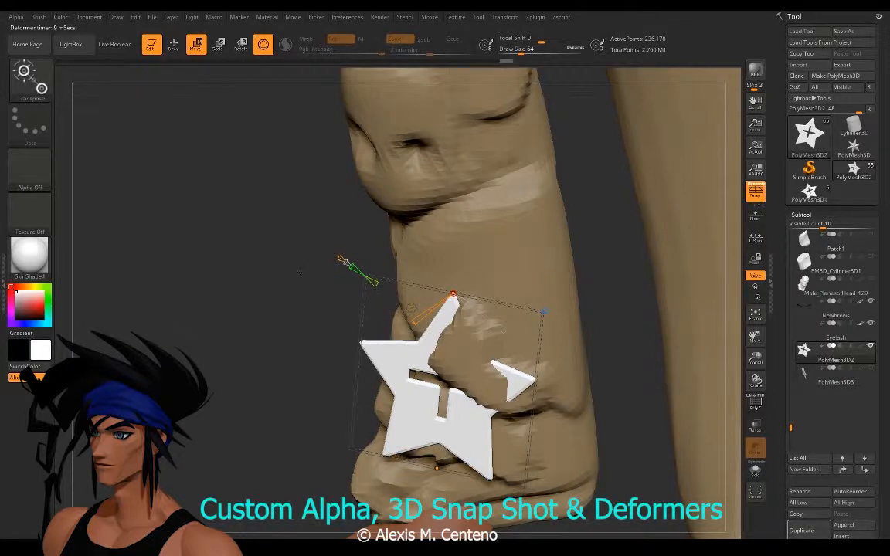
left_click_drag(324, 340, 306, 340)
mouse_move(343, 257)
left_mouse_down()
mouse_move(319, 237)
mouse_move(329, 246)
left_mouse_up()
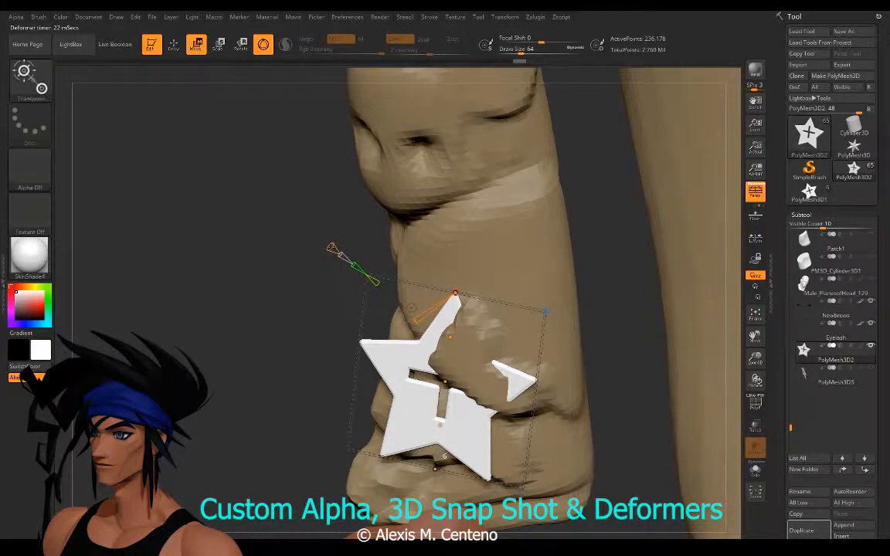
left_click_drag(356, 268, 342, 256)
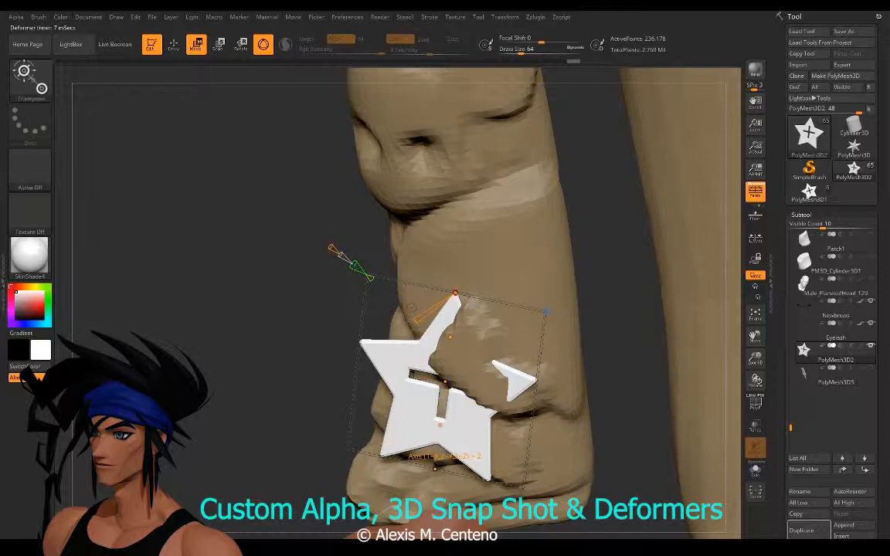
mouse_move(355, 265)
left_mouse_down()
mouse_move(347, 261)
mouse_move(362, 271)
left_mouse_up()
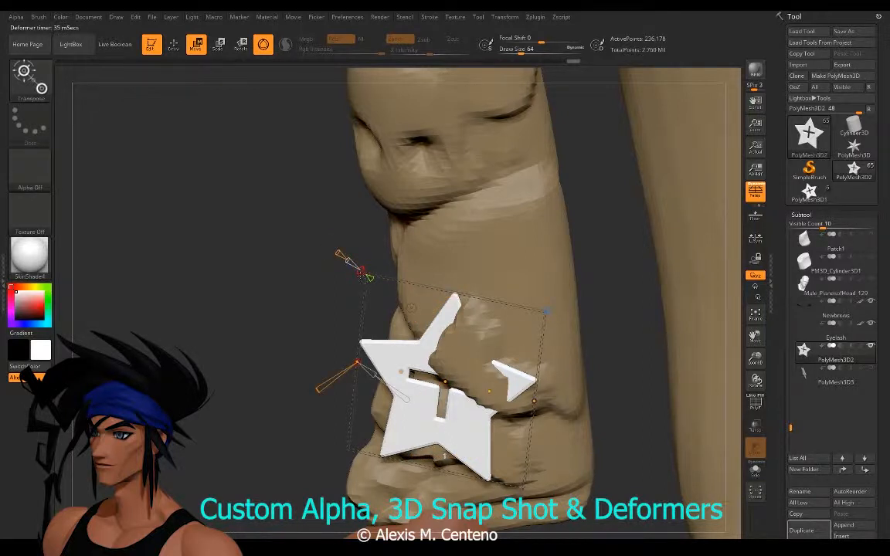
Step: Pull the curve's outer end control point inward to bend the star's outer arm toward the trouser leg
left_click_drag(270, 397, 304, 394)
left_click_drag(411, 363, 387, 352)
left_click_drag(362, 323, 274, 328)
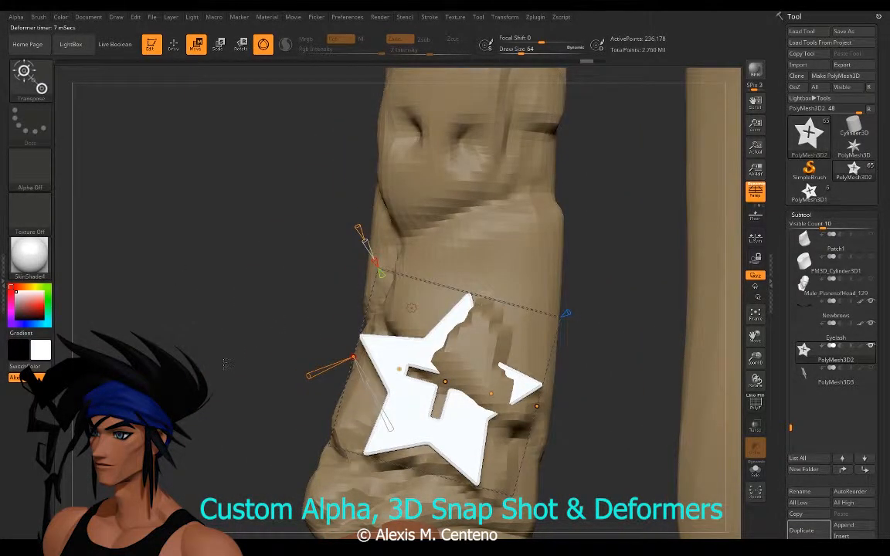
left_click_drag(224, 363, 287, 333)
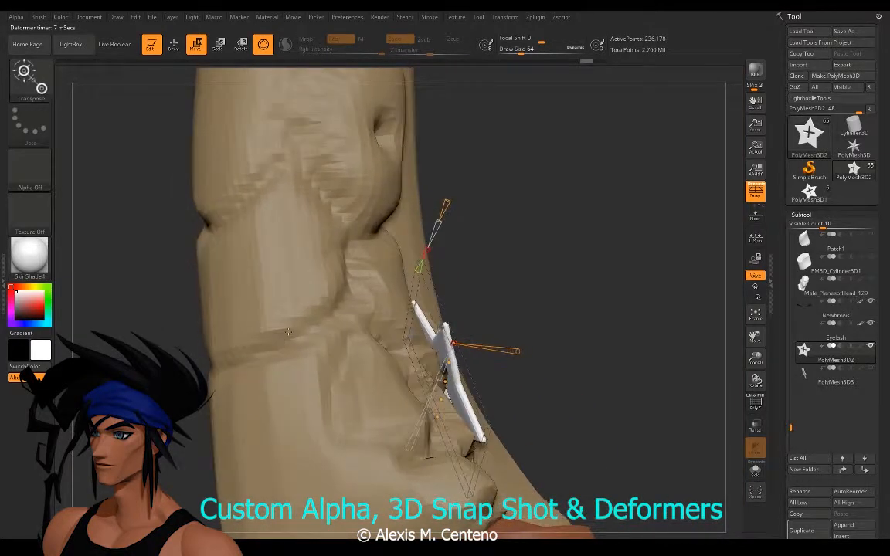
left_click_drag(454, 343, 427, 355)
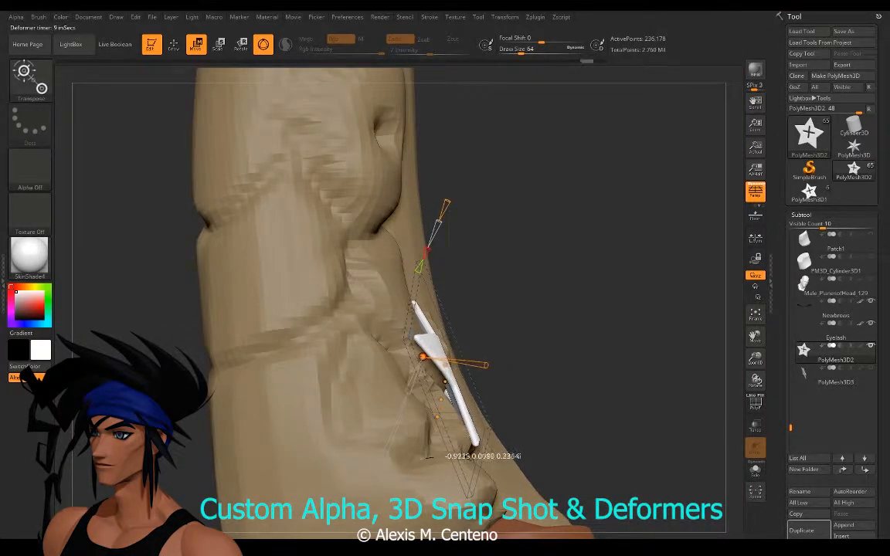
Step: Bend the star's inner arm around the cuff and adjust the outer arm with the curve's end control points
left_click_drag(520, 454, 371, 390)
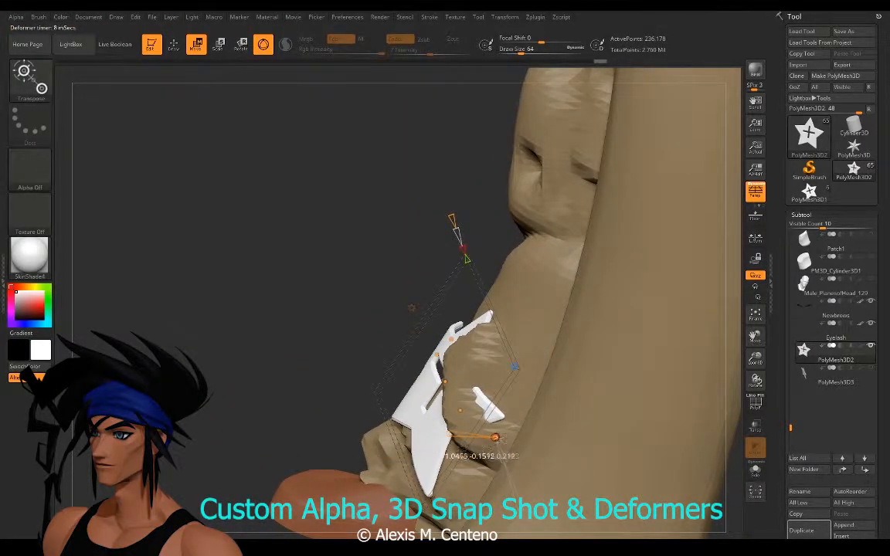
left_click_drag(382, 448, 442, 381)
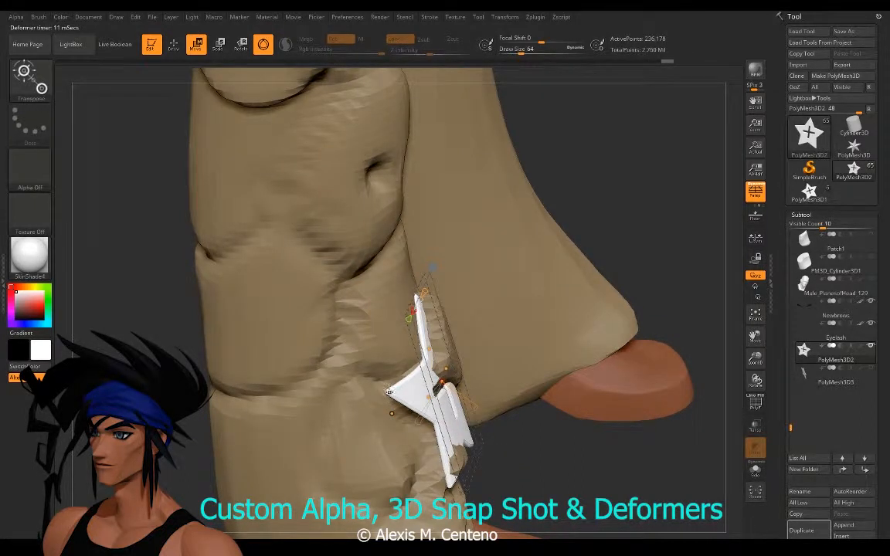
left_click_drag(391, 413, 437, 380)
Step: Move the Bend Curve's inner end control point to fit the star's inner arm around the cuff
mouse_move(550, 460)
left_mouse_down()
mouse_move(321, 425)
mouse_move(205, 363)
mouse_move(284, 397)
mouse_move(230, 378)
mouse_move(272, 363)
mouse_move(303, 392)
left_mouse_up()
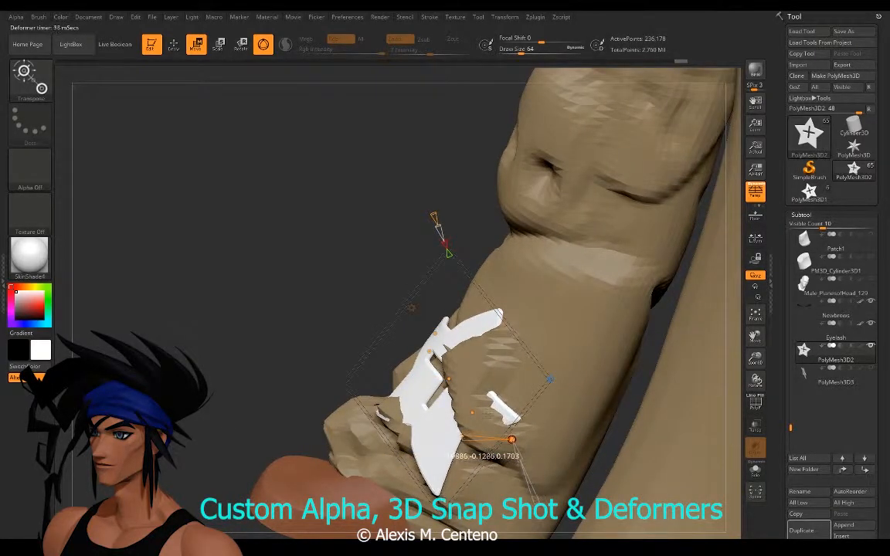
left_click_drag(411, 308, 371, 236)
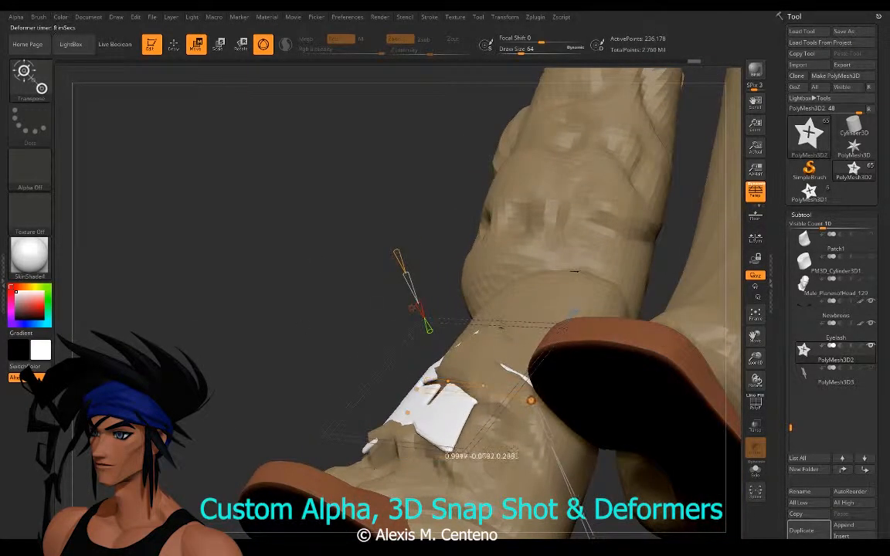
left_click_drag(530, 400, 531, 401)
left_click_drag(327, 350, 313, 392)
left_click_drag(244, 400, 340, 354)
Step: Pull the Bend Curve control point near the star's outer arm closer to the trouser leg and return to Draw mode
left_click_drag(481, 369, 419, 379)
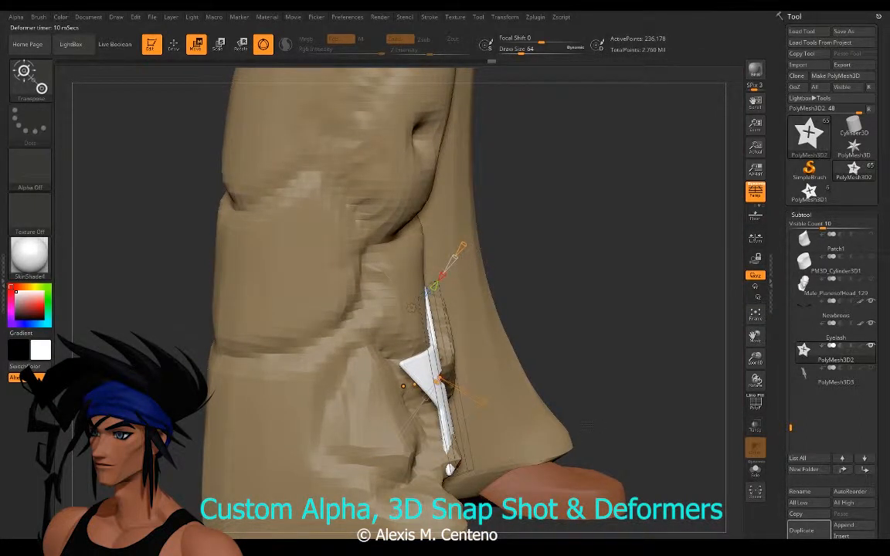
left_click_drag(587, 426, 580, 439)
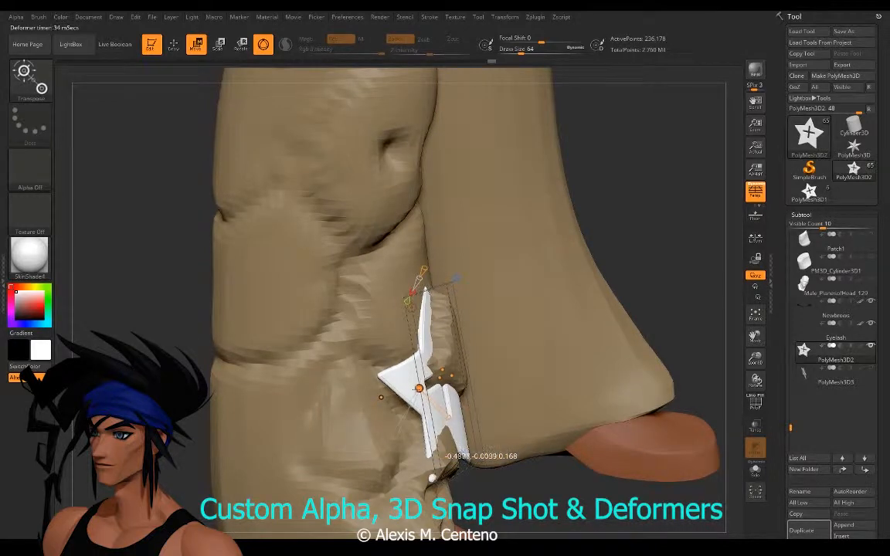
left_click_drag(122, 354, 207, 358)
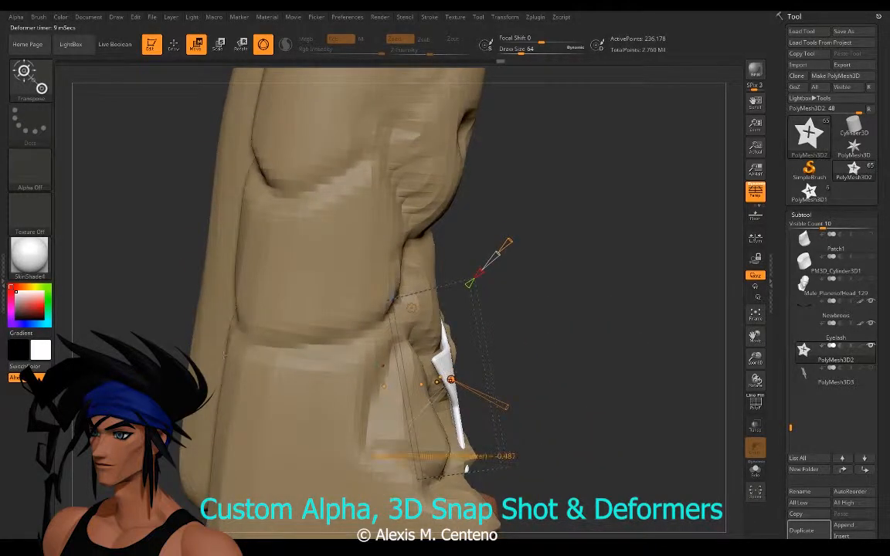
left_click_drag(571, 438, 273, 372)
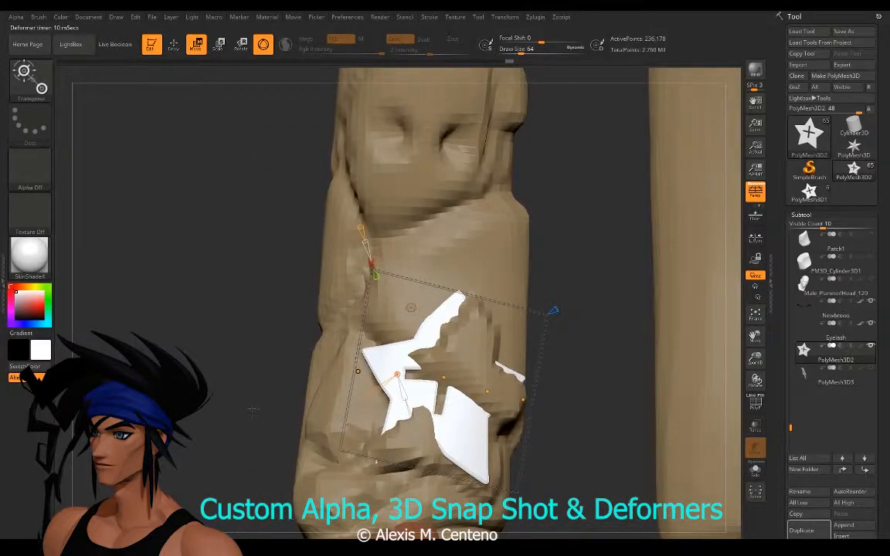
mouse_move(253, 410)
left_mouse_down()
mouse_move(249, 444)
mouse_move(170, 445)
mouse_move(198, 421)
mouse_move(241, 412)
mouse_move(209, 390)
left_mouse_up()
left_click(174, 47)
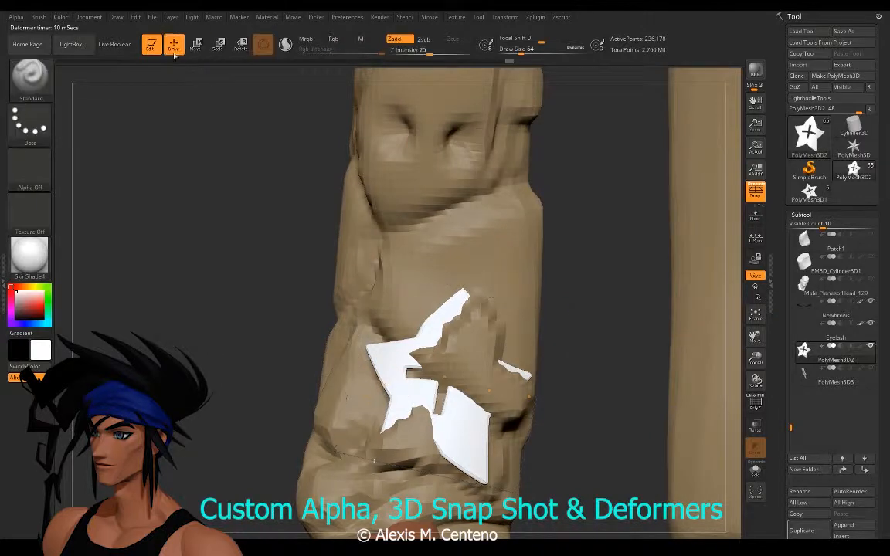
Step: Choose the Move Topological brush and enlarge its draw size to 784 for shaping the star
right_click_drag(266, 367, 237, 345, "ctrl")
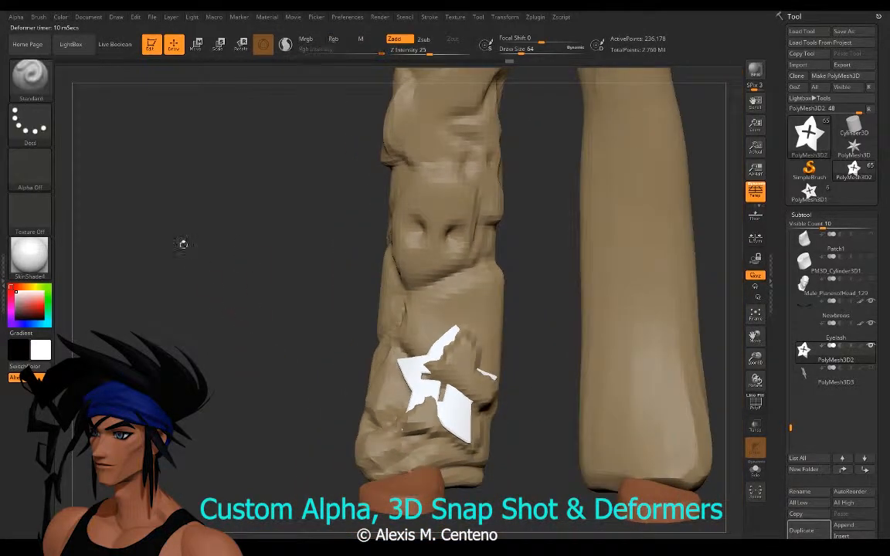
left_click(42, 92)
left_click(317, 225)
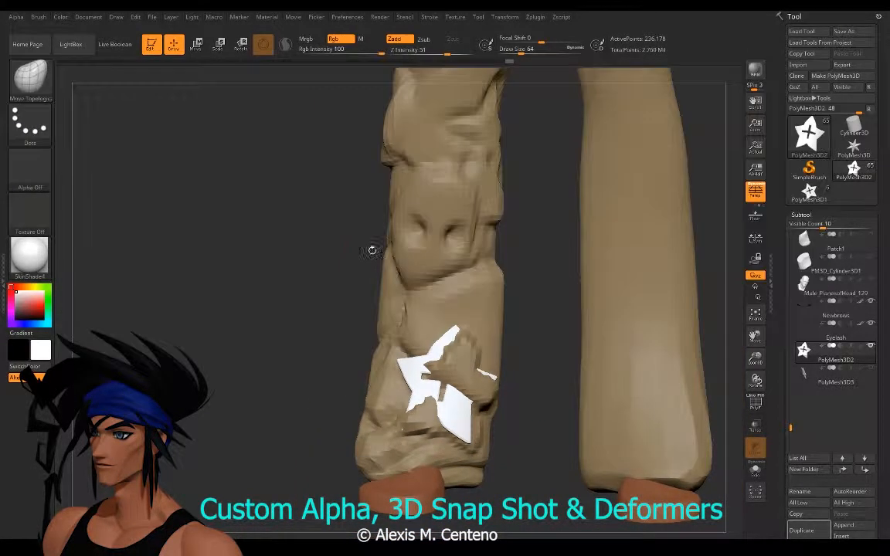
key("s")
left_click_drag(424, 367, 473, 367)
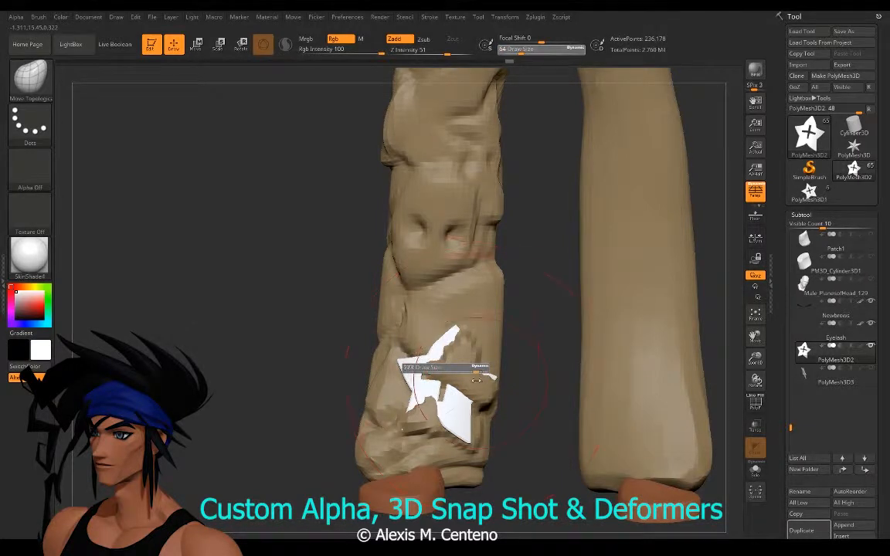
Step: Push the star's outer side toward the trouser leg, reducing the Move Topological draw size to 620
mouse_move(301, 377)
right_mouse_down()
mouse_move(311, 353)
mouse_move(418, 424)
right_mouse_up()
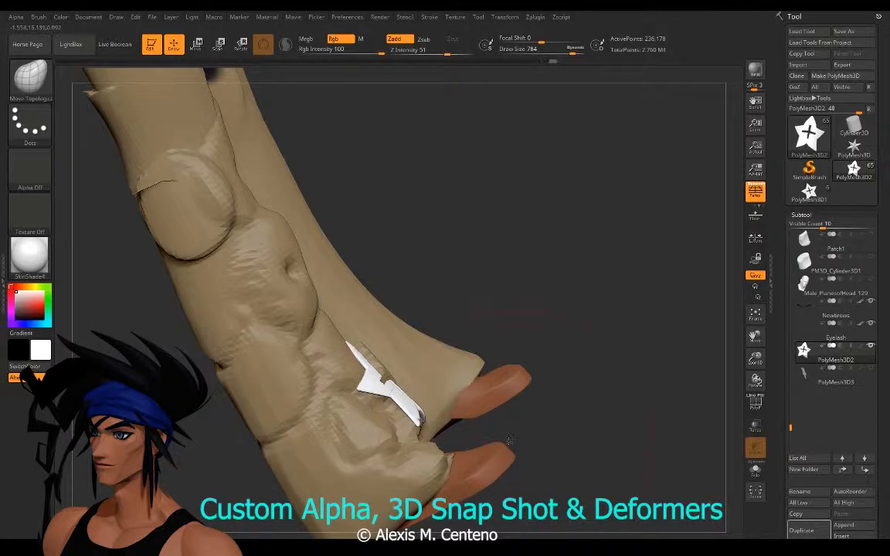
left_click_drag(509, 440, 270, 333)
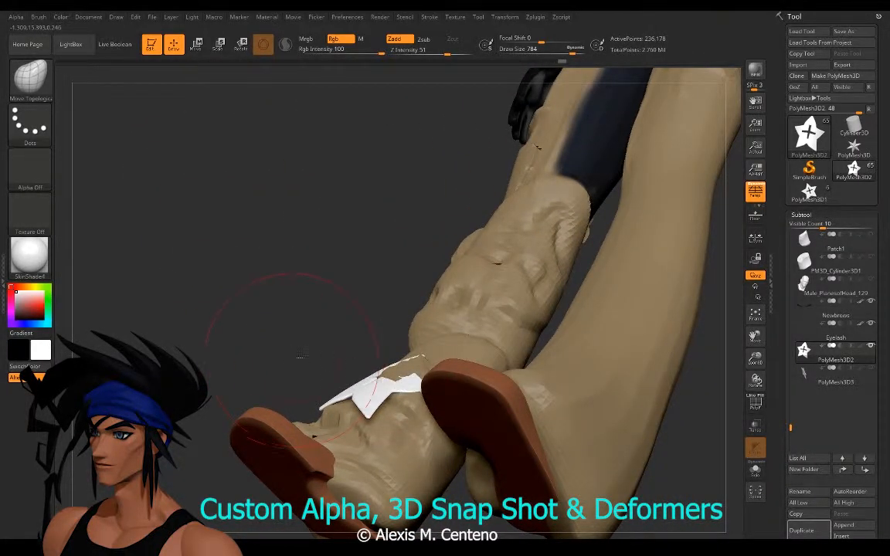
left_click_drag(301, 356, 363, 407)
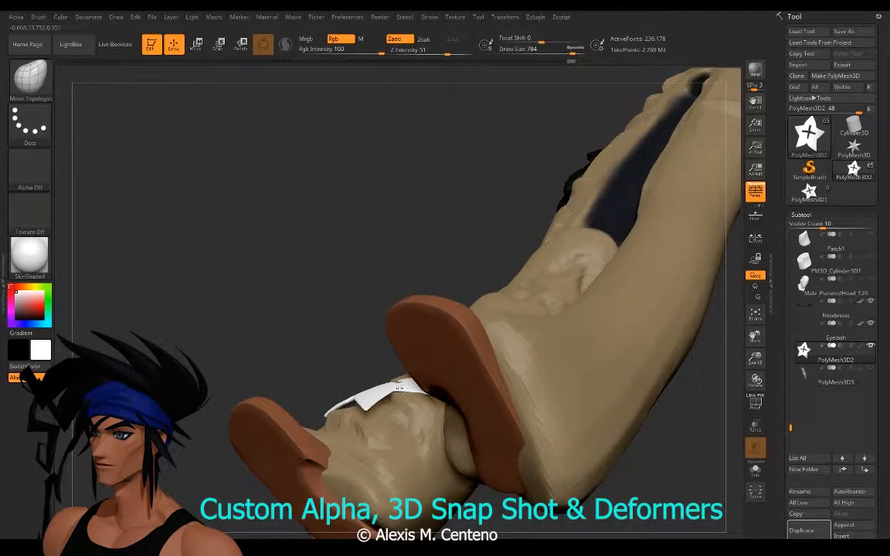
left_click_drag(399, 388, 364, 365)
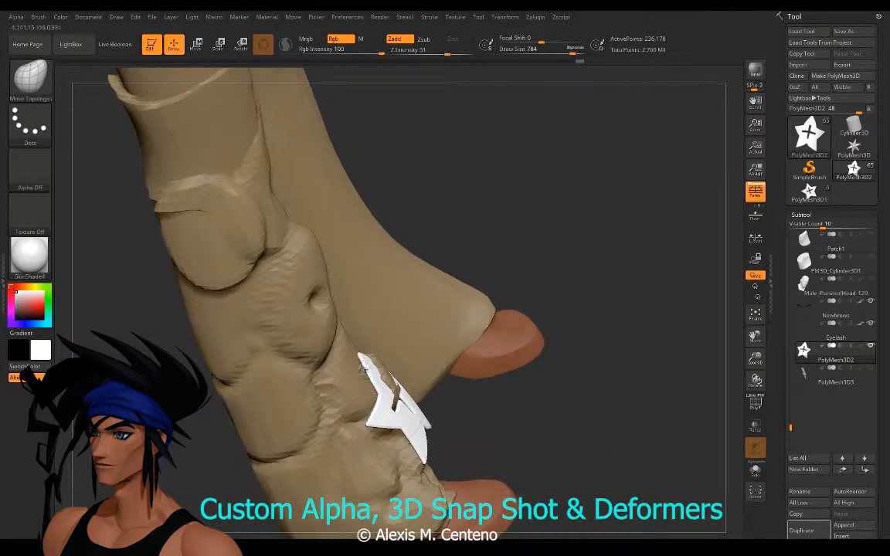
left_click_drag(504, 464, 327, 386)
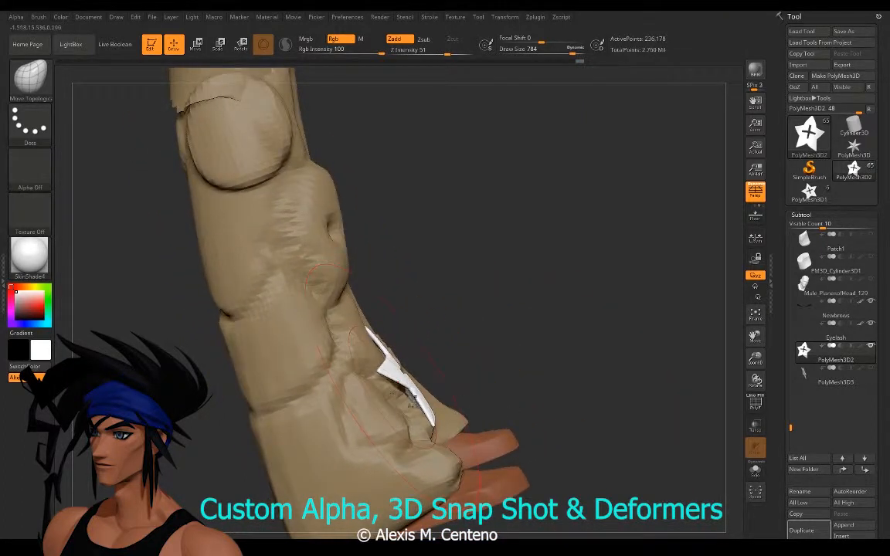
key("s")
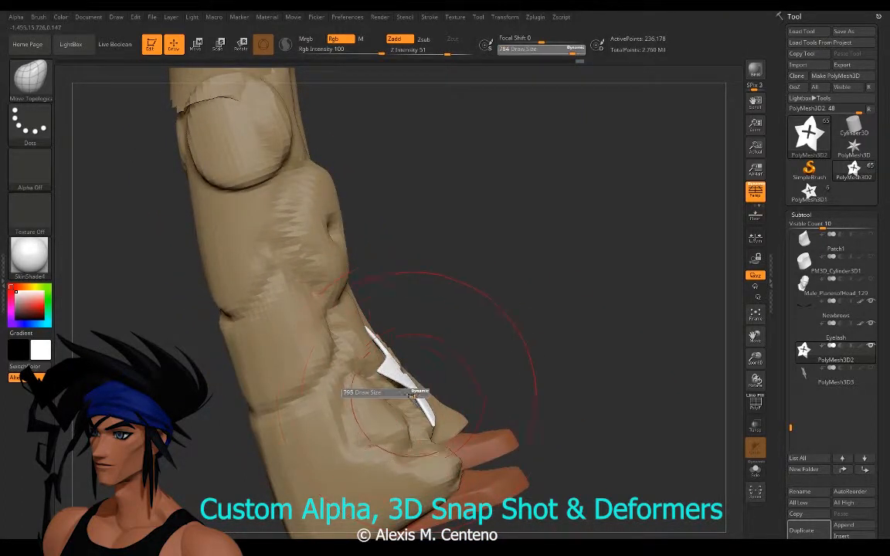
left_click_drag(406, 395, 411, 388)
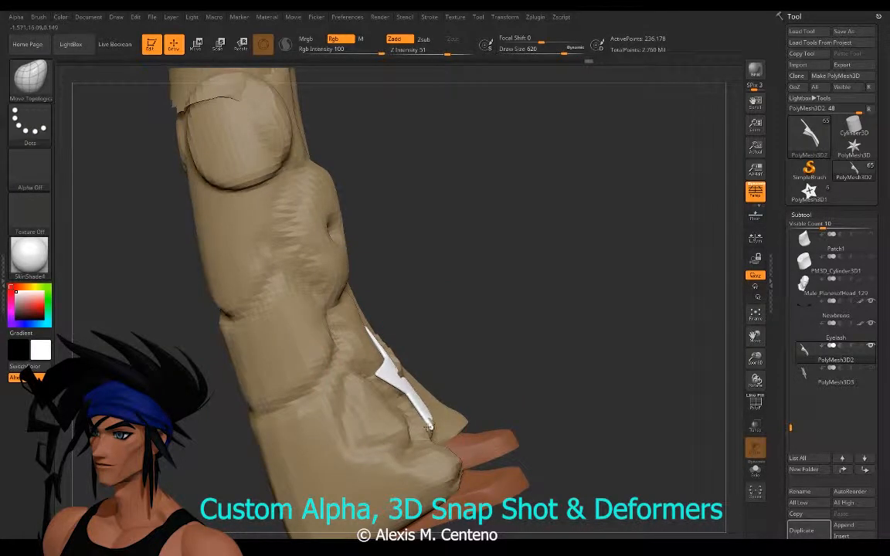
Step: Push the star's arms against the cuff from several angles, including the lower arm tip
mouse_move(506, 401)
left_mouse_down()
mouse_move(297, 394)
mouse_move(329, 393)
mouse_move(312, 397)
left_mouse_up()
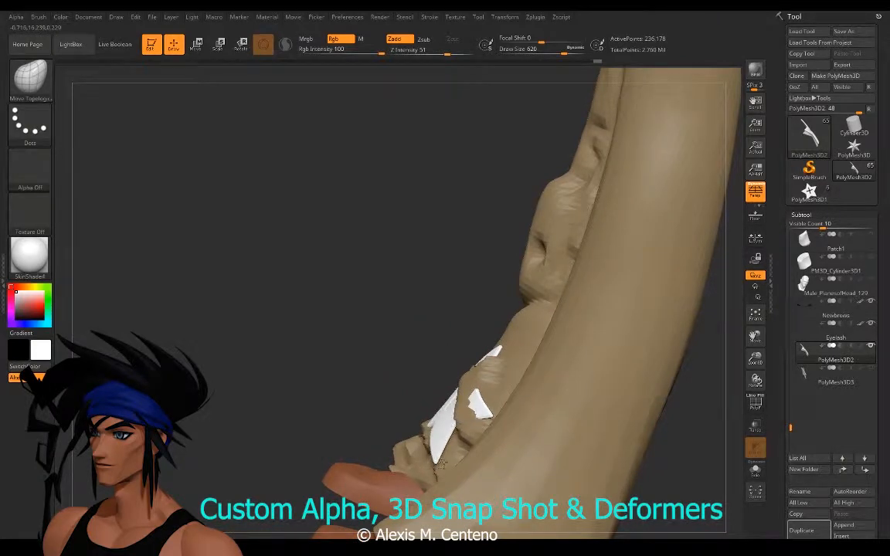
left_click_drag(340, 369, 424, 424)
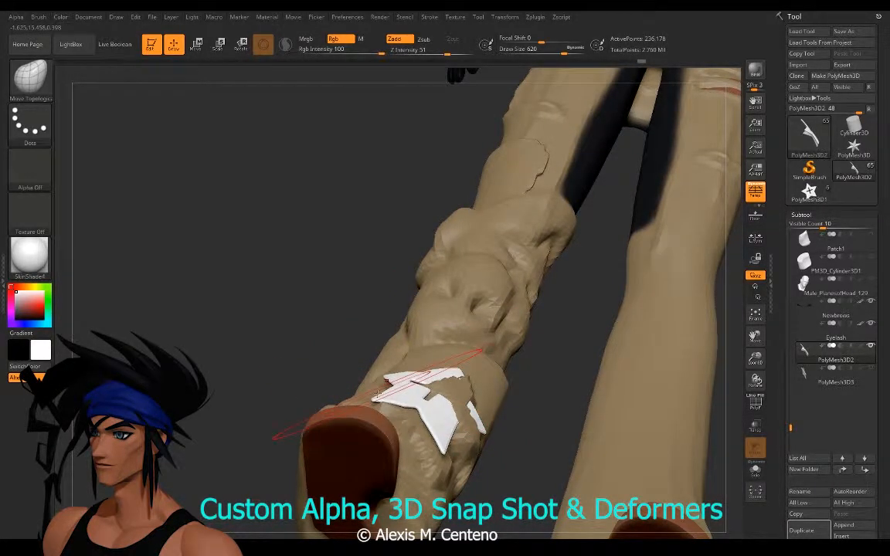
left_click_drag(301, 363, 371, 410)
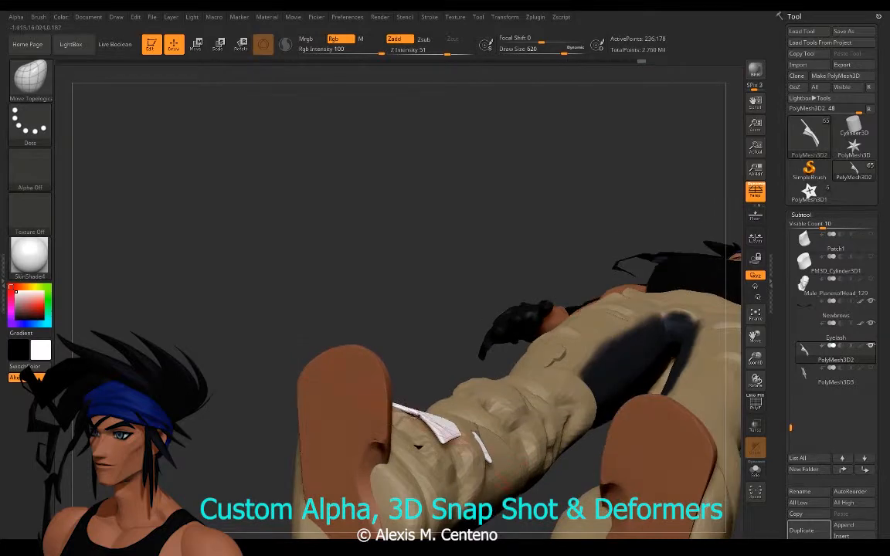
left_click_drag(270, 363, 282, 421)
mouse_move(290, 387)
left_mouse_down()
mouse_move(417, 423)
mouse_move(410, 426)
left_mouse_up()
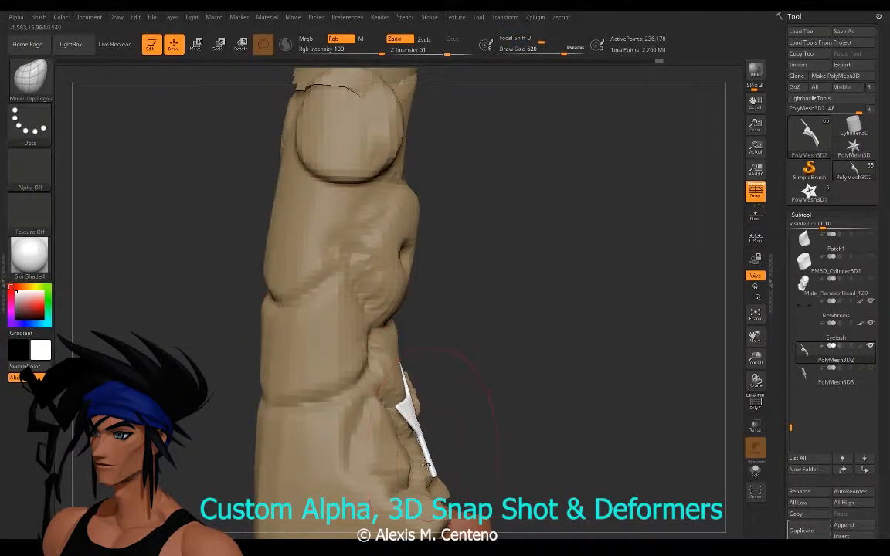
left_click_drag(426, 465, 416, 467)
left_click_drag(493, 449, 410, 423, "shift")
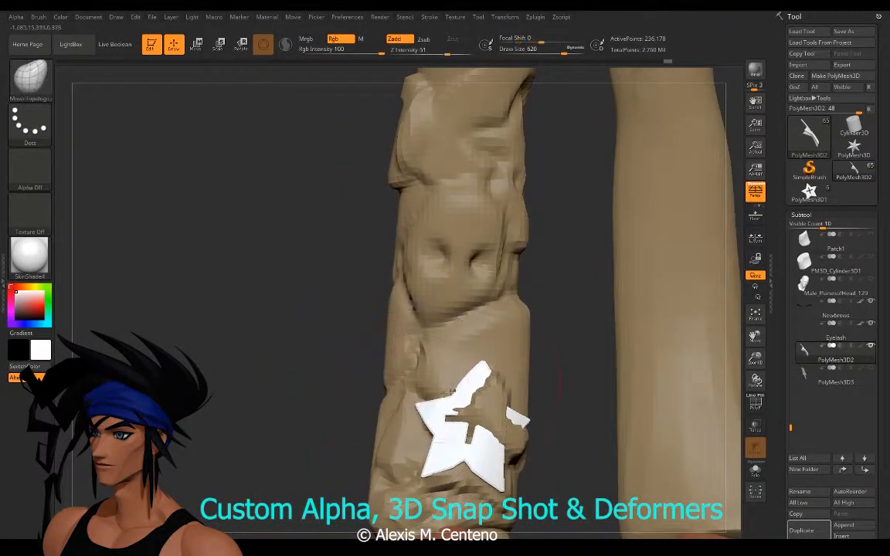
Step: Reduce the draw size to 324 and then 223 and nudge the star's inner arm tip toward the leg
mouse_move(361, 390)
left_mouse_down()
mouse_move(296, 438)
mouse_move(421, 455)
left_mouse_up()
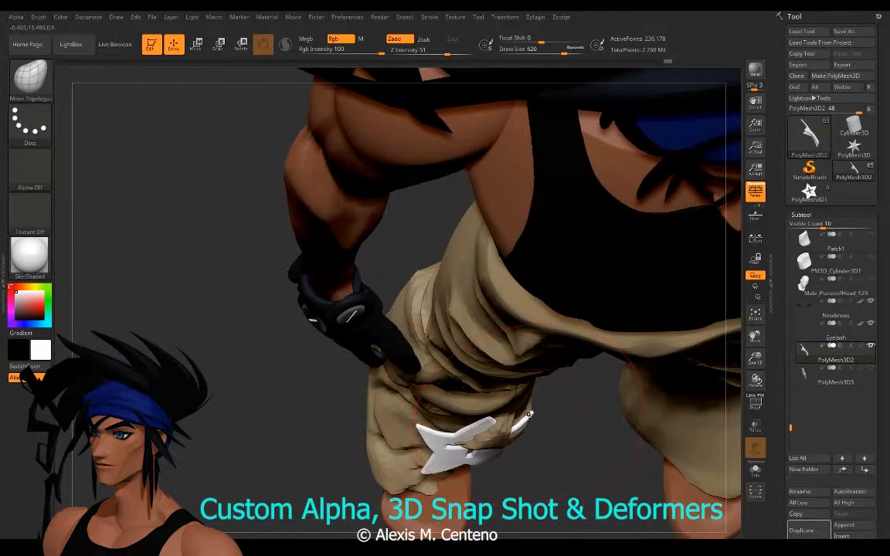
key("s")
left_click_drag(511, 415, 509, 416)
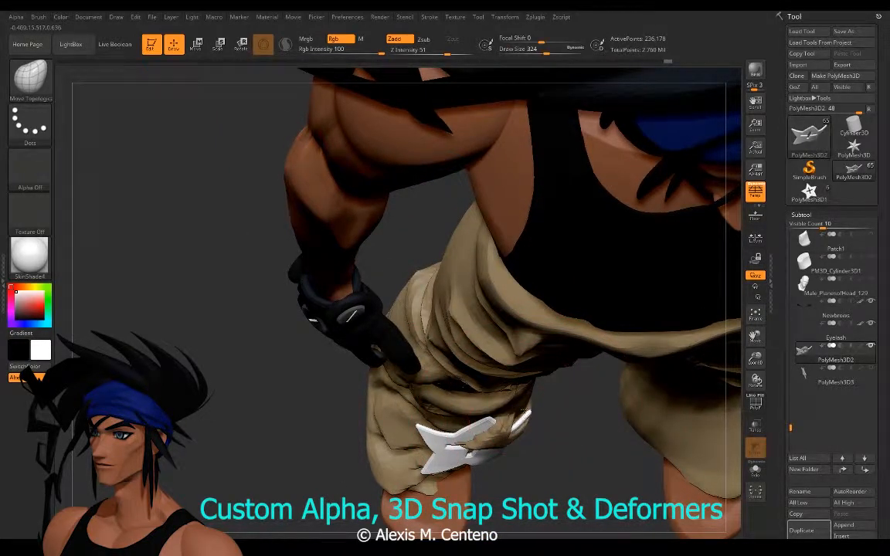
key("s")
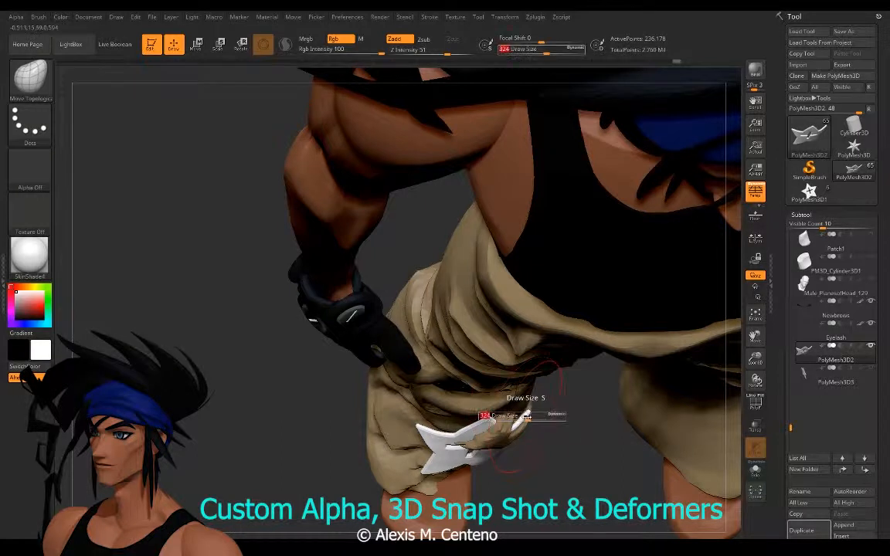
left_click_drag(526, 415, 525, 416)
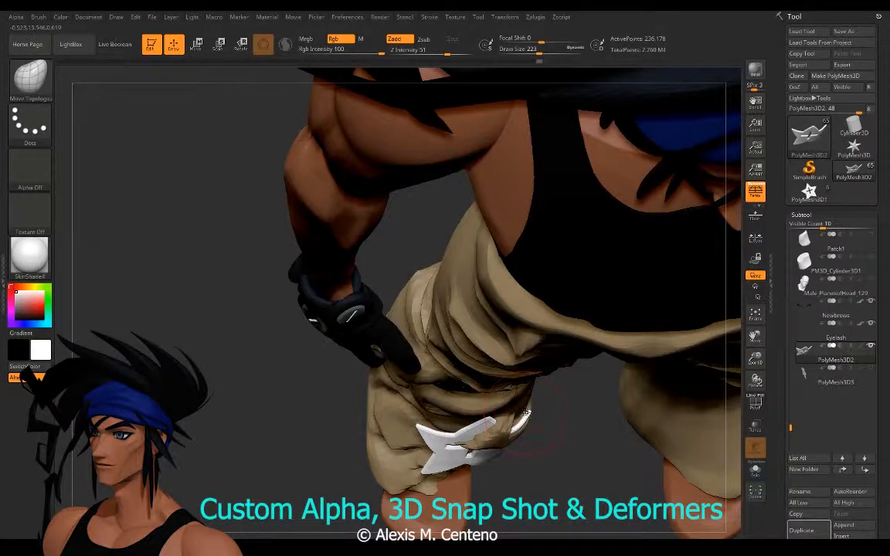
Step: Reduce the draw size to 104 and adjust the notch between the star's two lower arms
left_click_drag(271, 427, 239, 333)
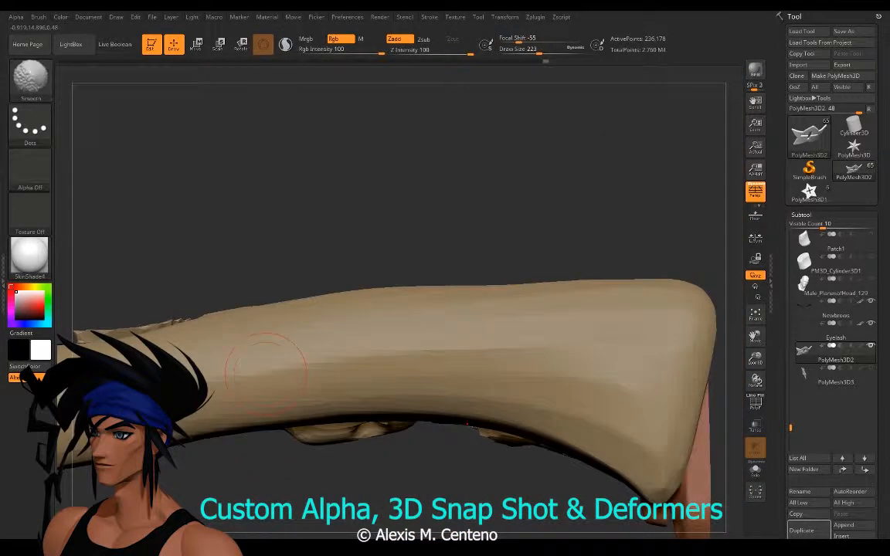
left_click_drag(248, 371, 303, 408)
left_click_drag(226, 422, 232, 393)
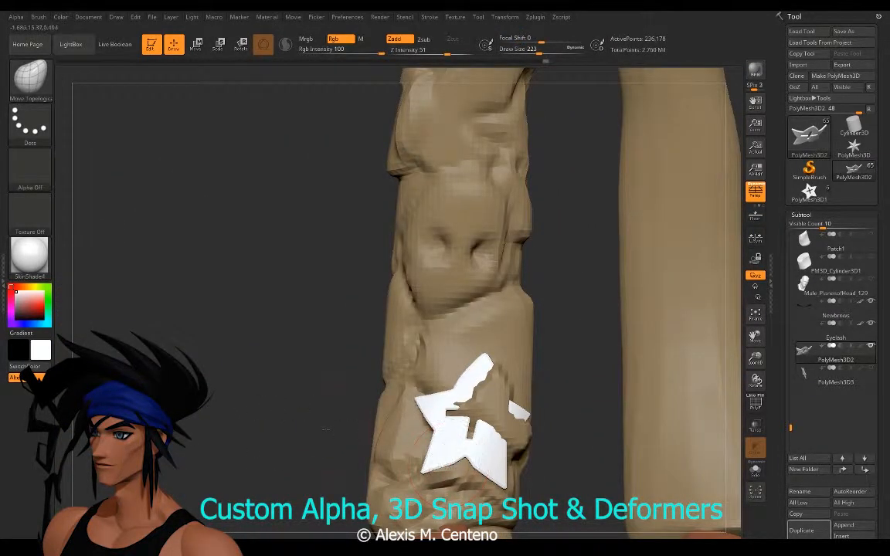
mouse_move(326, 430)
left_mouse_down()
mouse_move(279, 425)
mouse_move(321, 444)
left_mouse_up()
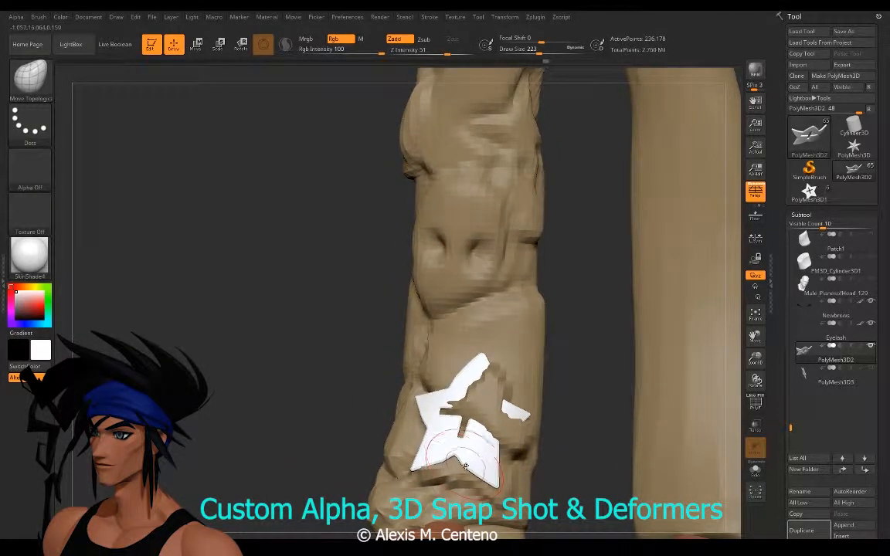
key("s")
left_click_drag(466, 466, 457, 467)
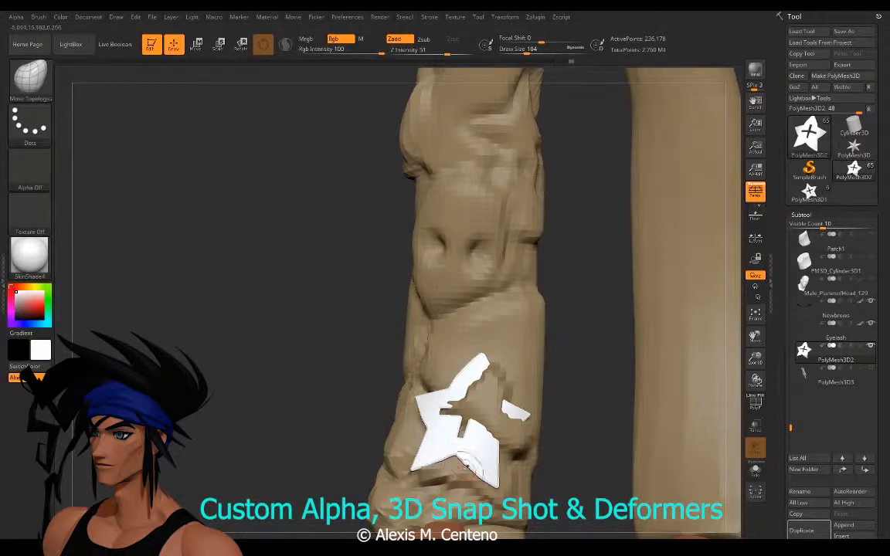
Step: Refine the edges of the star's lower arms with the draw size reduced to 54
right_click_drag(282, 421, 303, 465, "ctrl")
key("s")
left_click_drag(456, 449, 451, 449)
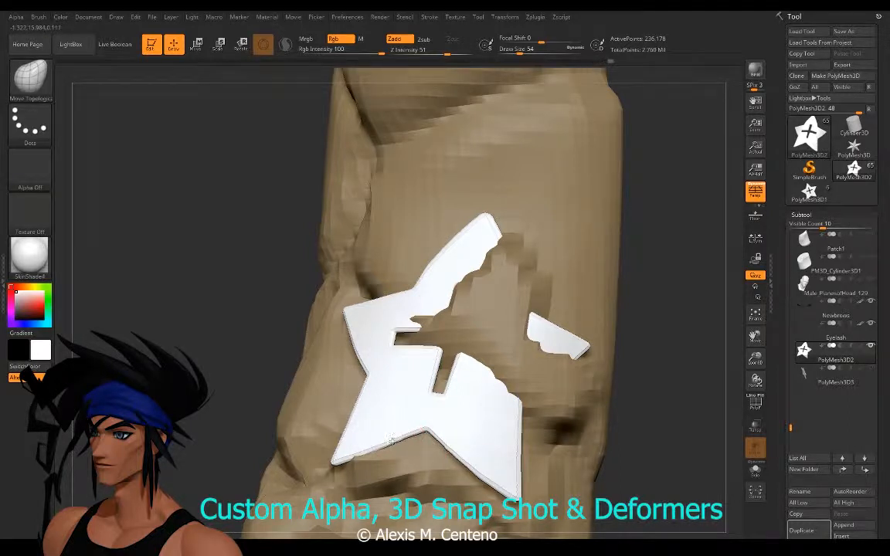
key("ctrl")
right_click_drag(191, 384, 187, 320, "ctrl")
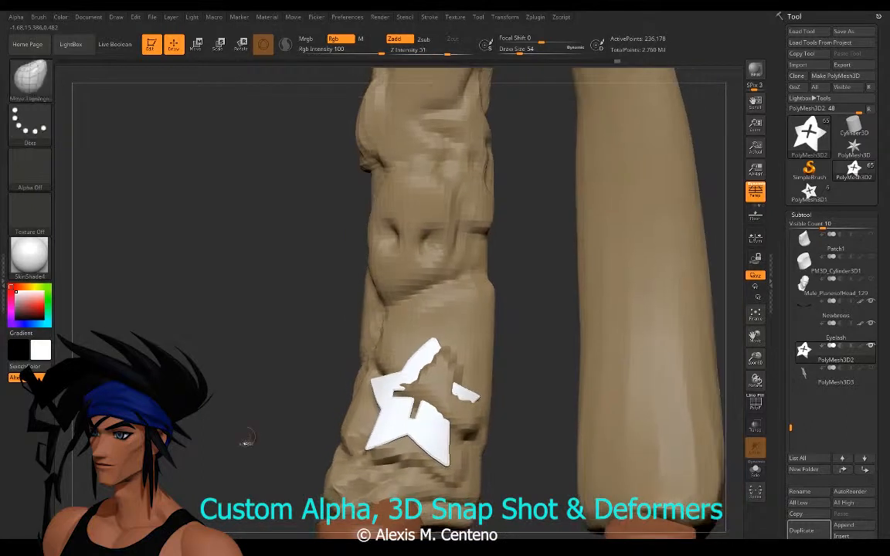
Step: Isolate the star and nudge its curved surface beside the cross-shaped cutout with the draw size at 212
mouse_move(247, 443)
right_mouse_down("ctrl")
mouse_move(239, 402)
mouse_move(219, 462)
mouse_move(249, 457)
mouse_move(253, 438)
mouse_move(169, 433)
mouse_move(332, 411)
right_mouse_up("ctrl")
left_click(755, 470)
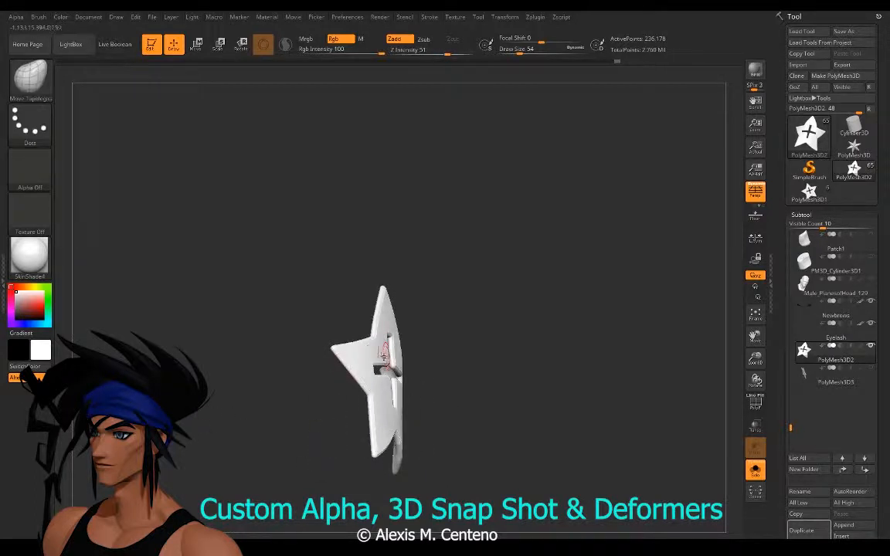
key("s")
left_click_drag(384, 358, 403, 358)
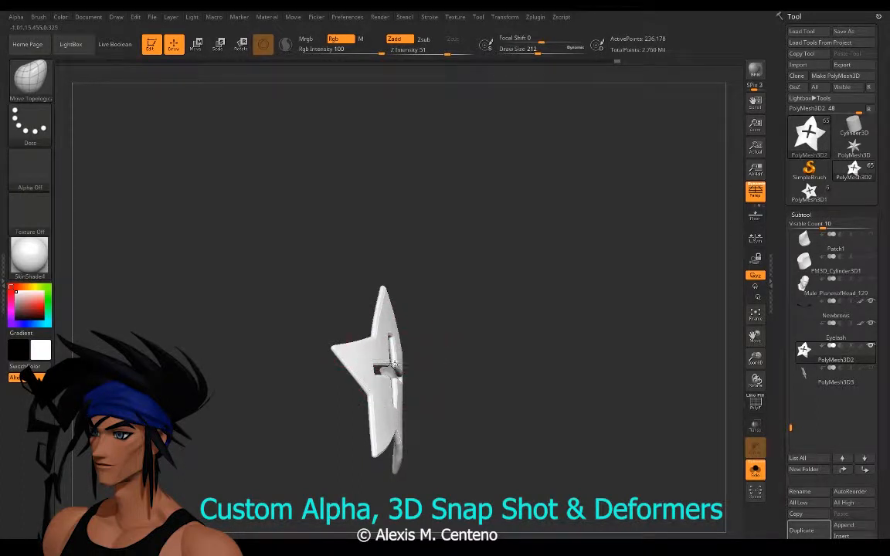
right_click_drag(305, 374, 243, 293)
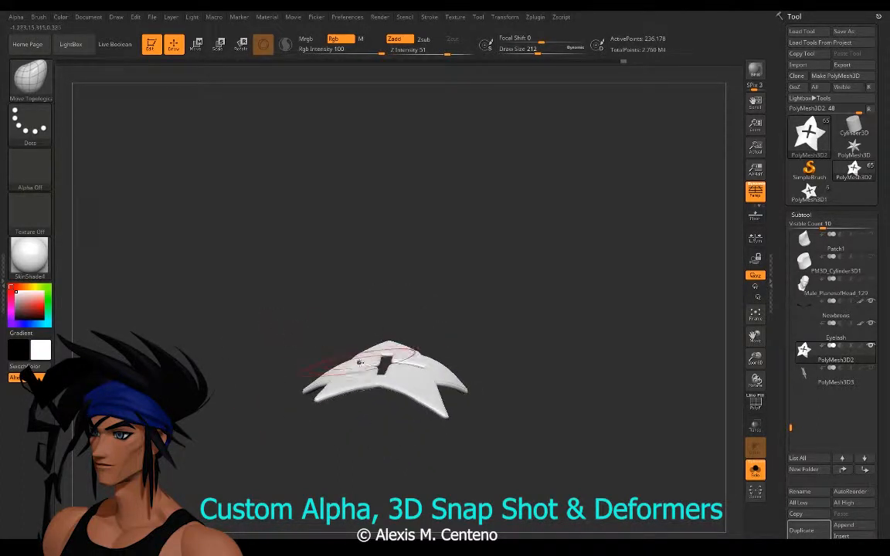
left_click_drag(365, 361, 367, 360)
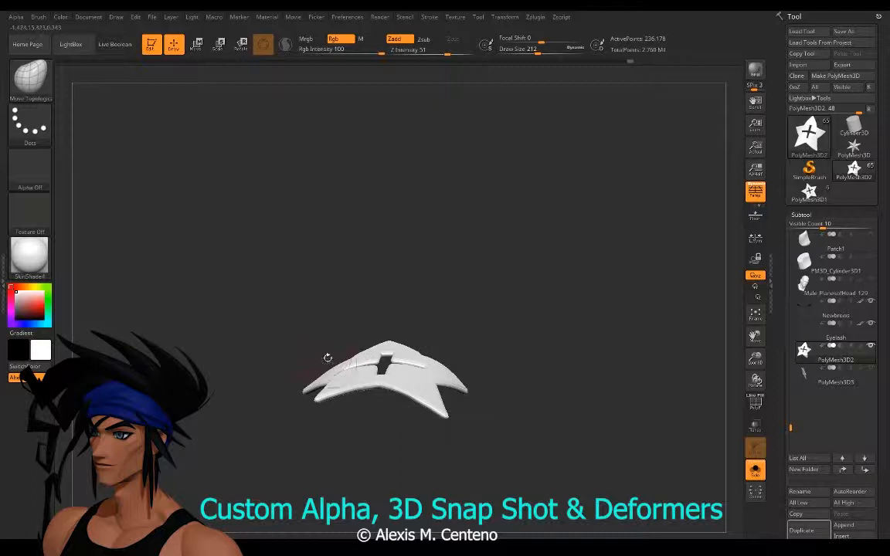
Step: Reduce the draw size to 108 and check the star's fit against the lower leg
mouse_move(308, 331)
right_mouse_down()
mouse_move(263, 405)
mouse_move(273, 400)
right_mouse_up()
key("s")
left_click_drag(361, 327, 349, 328)
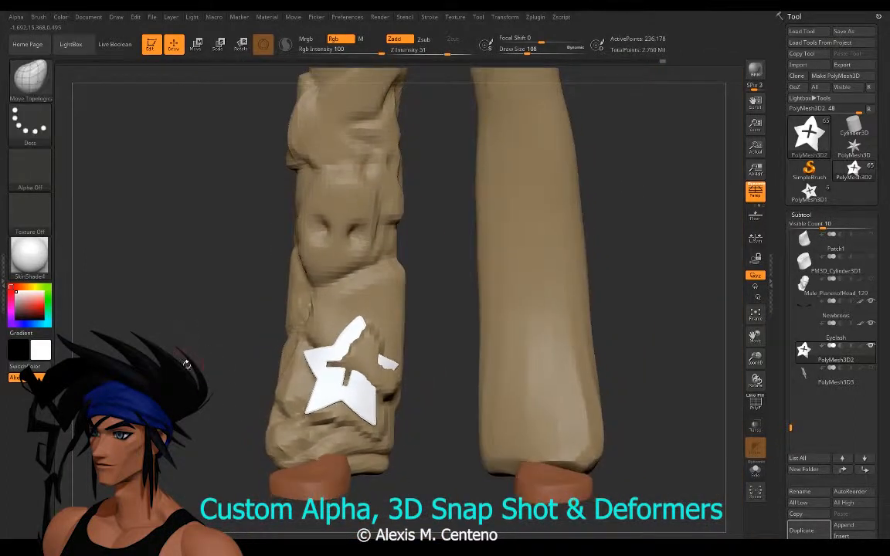
left_click_drag(222, 385, 268, 433, "alt")
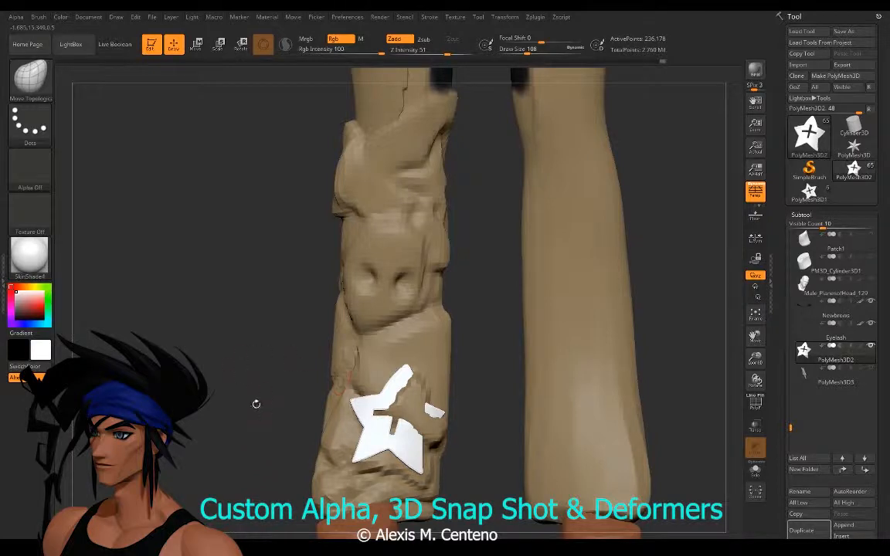
Step: Check the reference through the see-through window and change the star's colour to a muted dark green
mouse_move(661, 14)
left_mouse_down()
mouse_move(682, 11)
mouse_move(661, 14)
left_mouse_up()
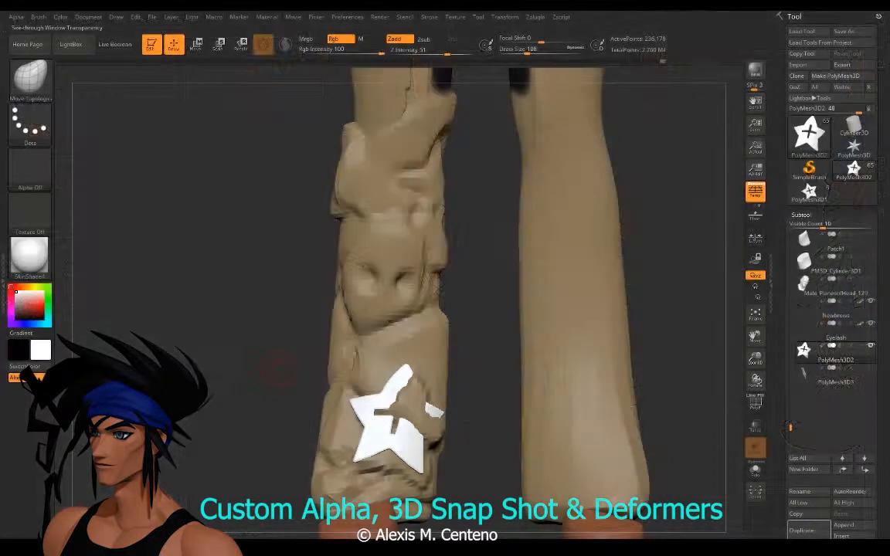
left_click(33, 303)
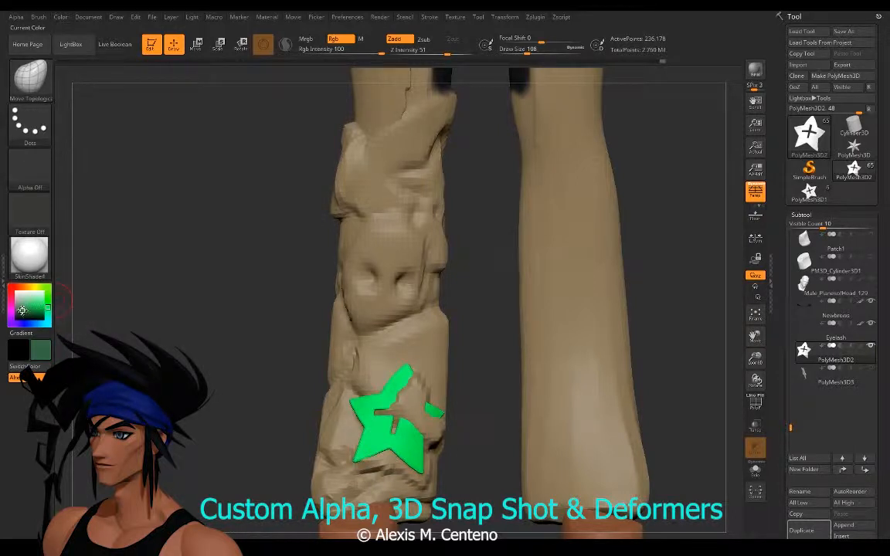
left_click(25, 310)
Step: Examine the character's full figure, head and torso from the front
left_click_drag(246, 440, 294, 352)
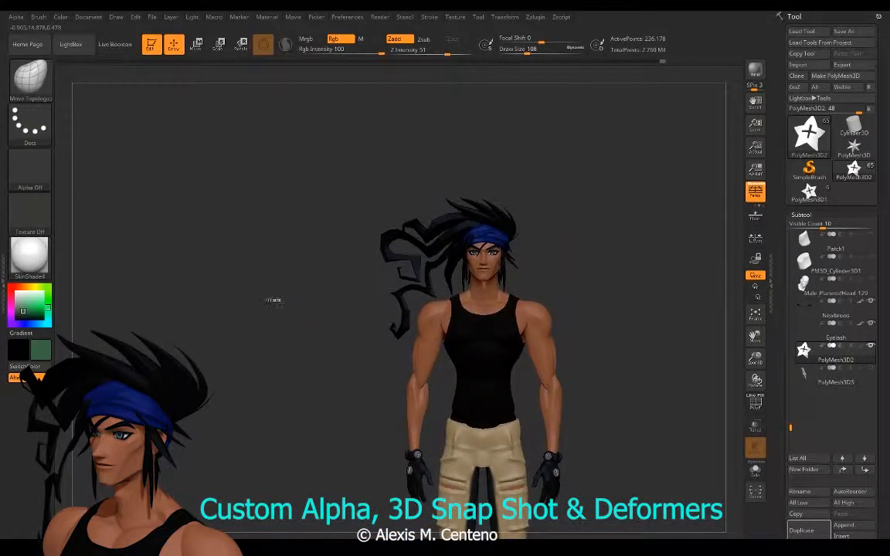
right_click_drag(274, 297, 309, 359, "ctrl")
right_click_drag(279, 264, 278, 363, "alt")
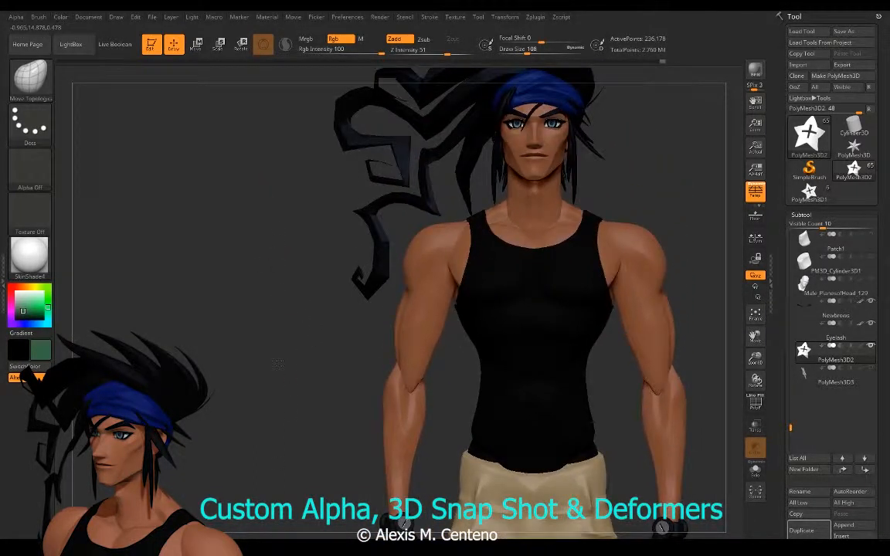
left_click_drag(278, 363, 252, 429, "alt")
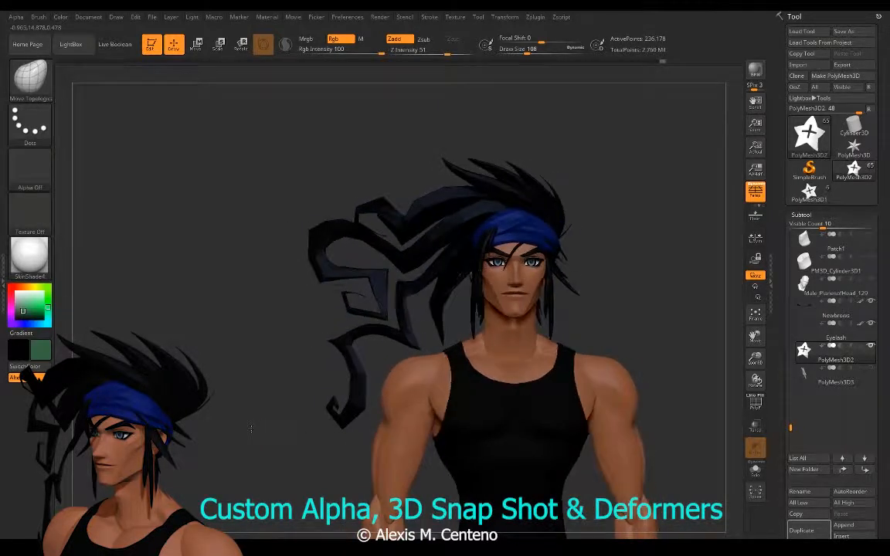